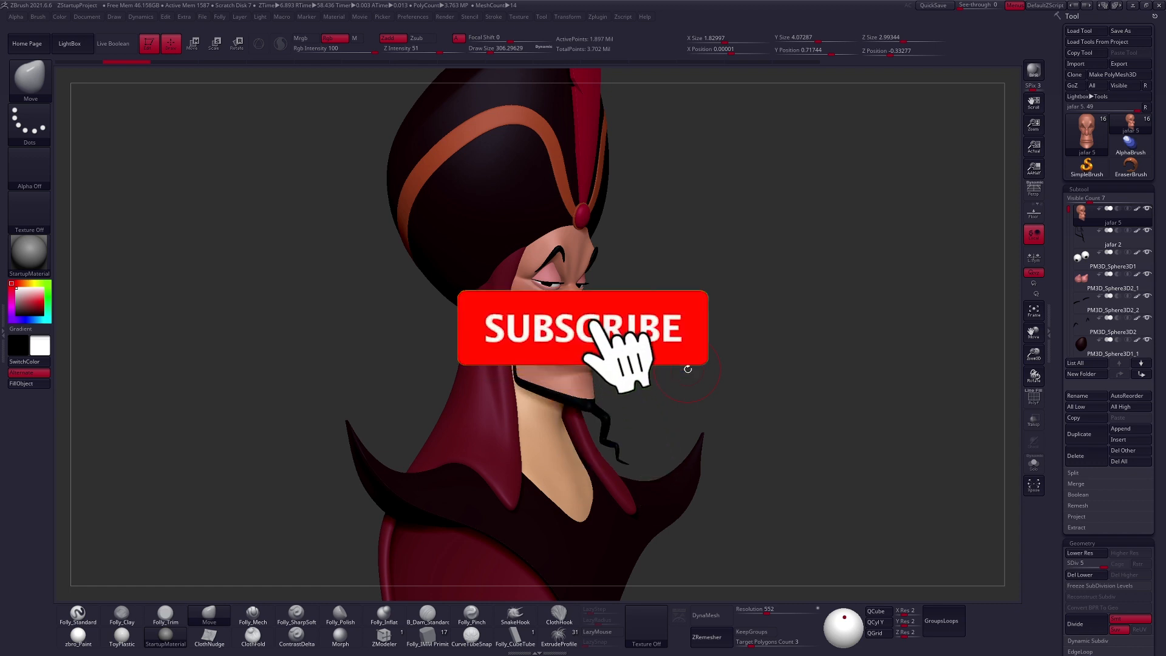
mouse_move(777, 430)
left_mouse_down()
mouse_move(751, 431)
mouse_move(773, 430)
left_mouse_up()
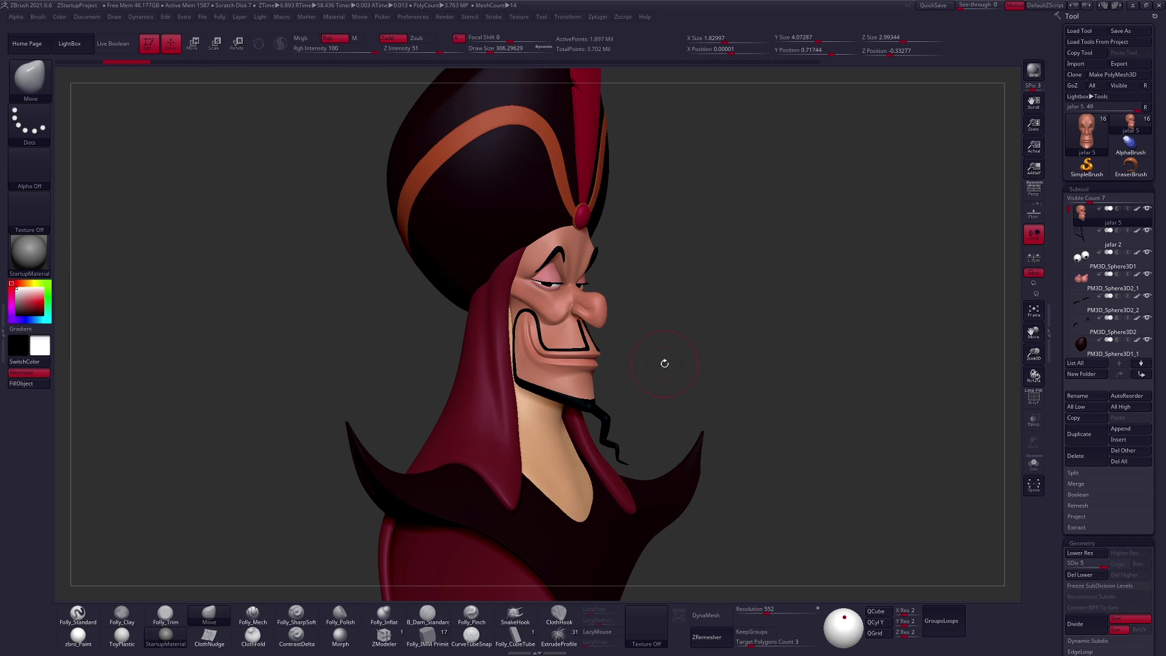
left_click_drag(656, 329, 670, 352)
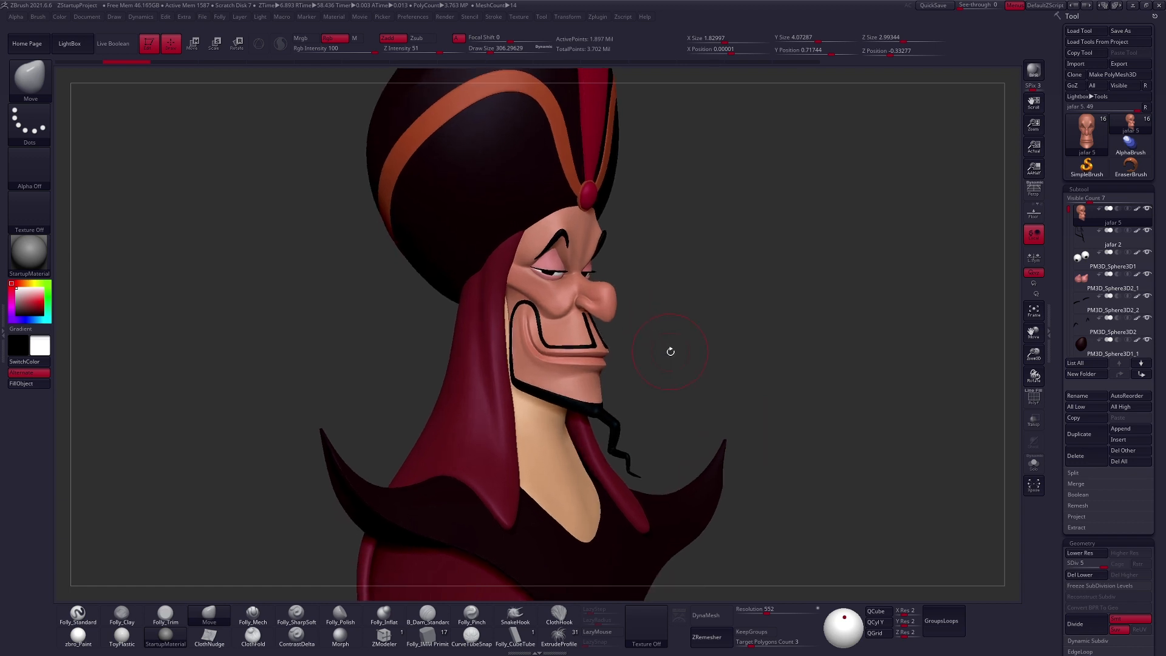
key("shift+d")
key("ctrl+shift+z")
key("ctrl+shift+z")
key("ctrl+shift+z")
key("ctrl+shift+z")
key("ctrl+shift+z")
key("ctrl+shift+z")
key("ctrl+shift+z")
key("ctrl+shift+z")
key("ctrl+shift+z")
key("ctrl+shift+z")
key("ctrl+shift+z")
key("ctrl+shift+z")
key("ctrl+shift+z")
key("ctrl+shift+z")
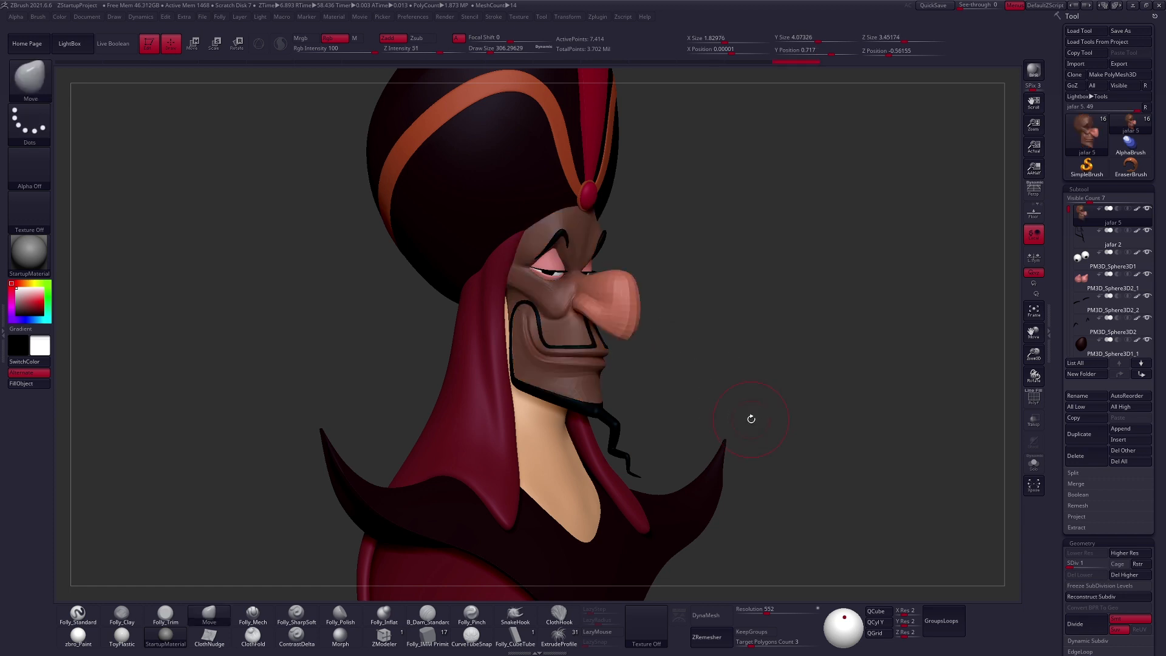
left_click_drag(709, 362, 689, 318)
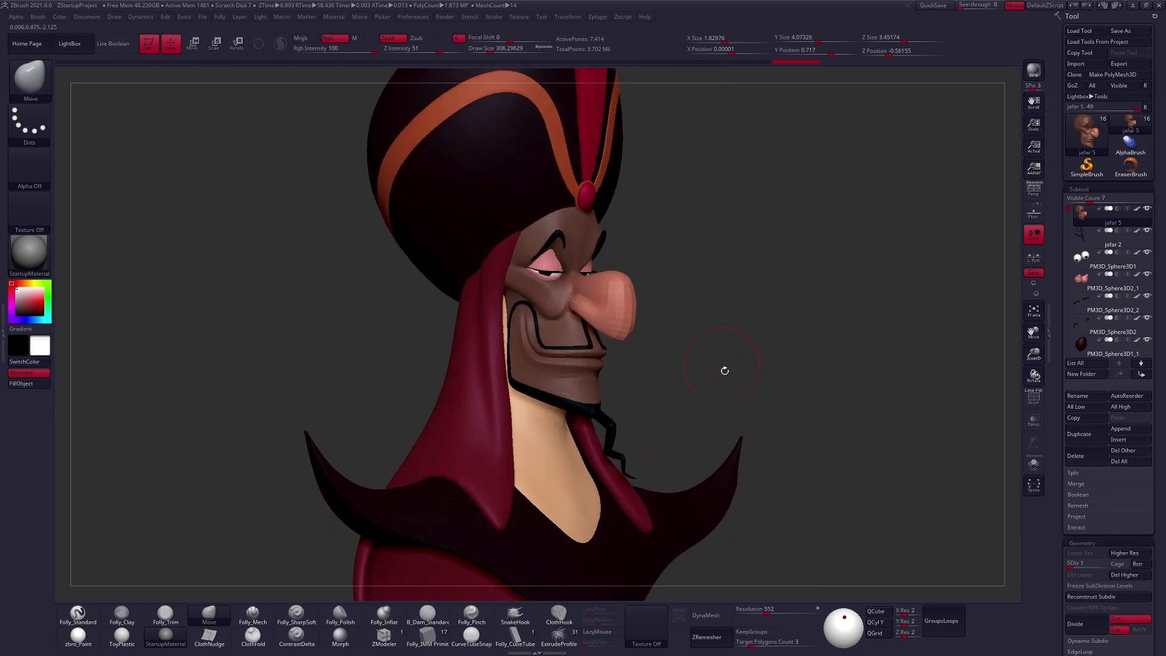
left_click_drag(724, 370, 755, 372)
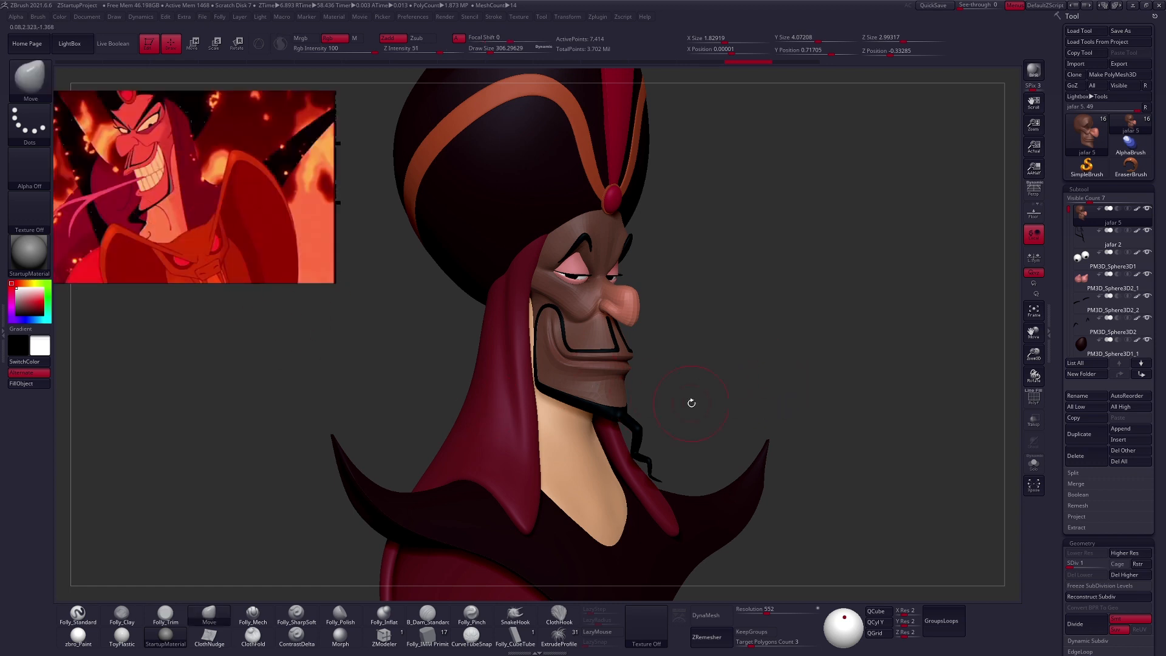
key("d")
key("d")
key("d")
key("d")
- Drop the head to subdivision level 1 and reduce the Move brush size to about 150
mouse_move(740, 401)
left_mouse_down("alt")
mouse_move(766, 412)
mouse_move(752, 418)
left_mouse_up("alt")
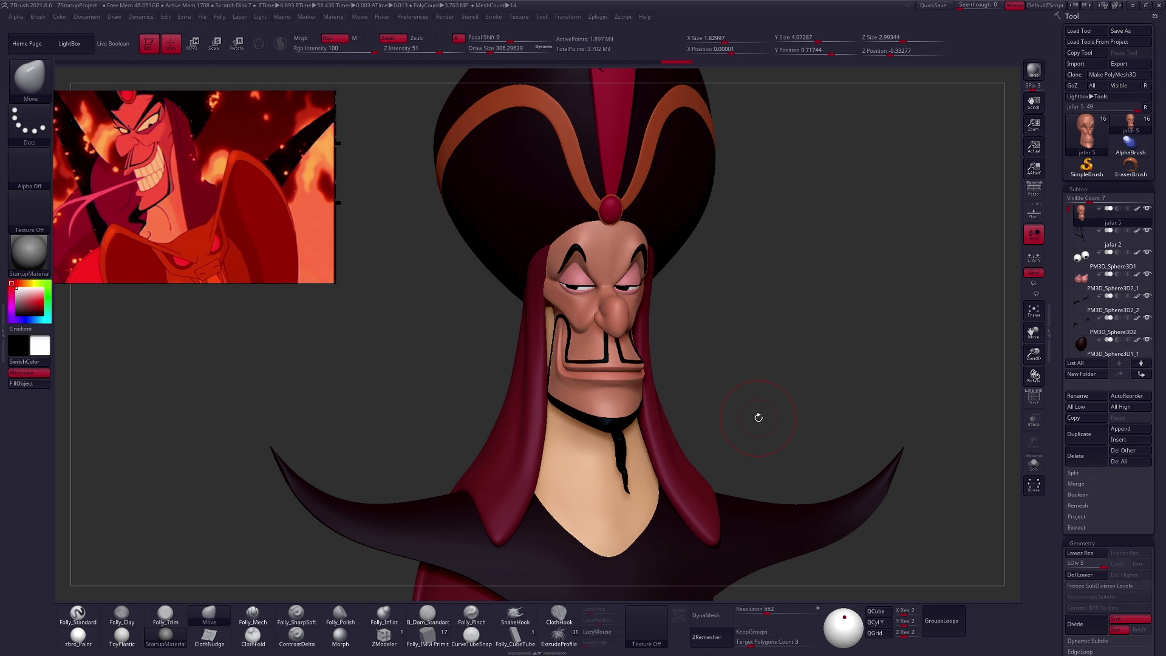
mouse_move(732, 405)
left_mouse_down()
mouse_move(590, 359)
mouse_move(586, 419)
left_mouse_up()
key("space")
left_click_drag(586, 421, 578, 421)
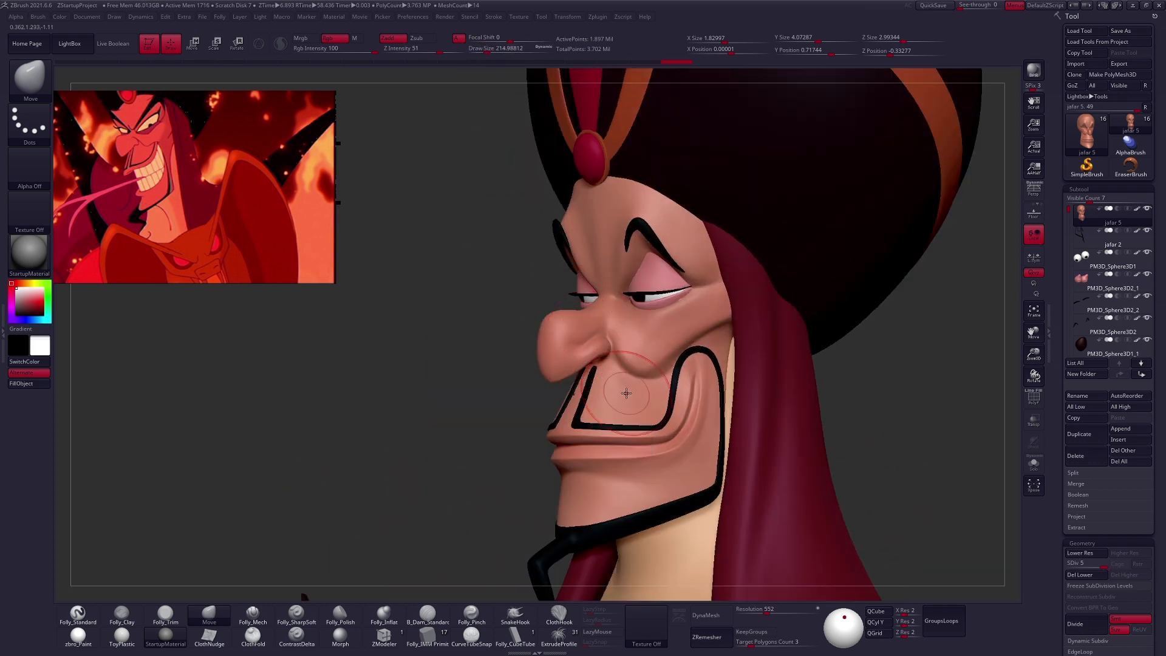
mouse_move(625, 393)
right_mouse_down()
mouse_move(713, 396)
mouse_move(643, 333)
mouse_move(675, 333)
right_mouse_up()
key("shift+d")
key("space")
left_click_drag(626, 342, 620, 343)
right_click_drag(619, 341, 668, 384, "alt")
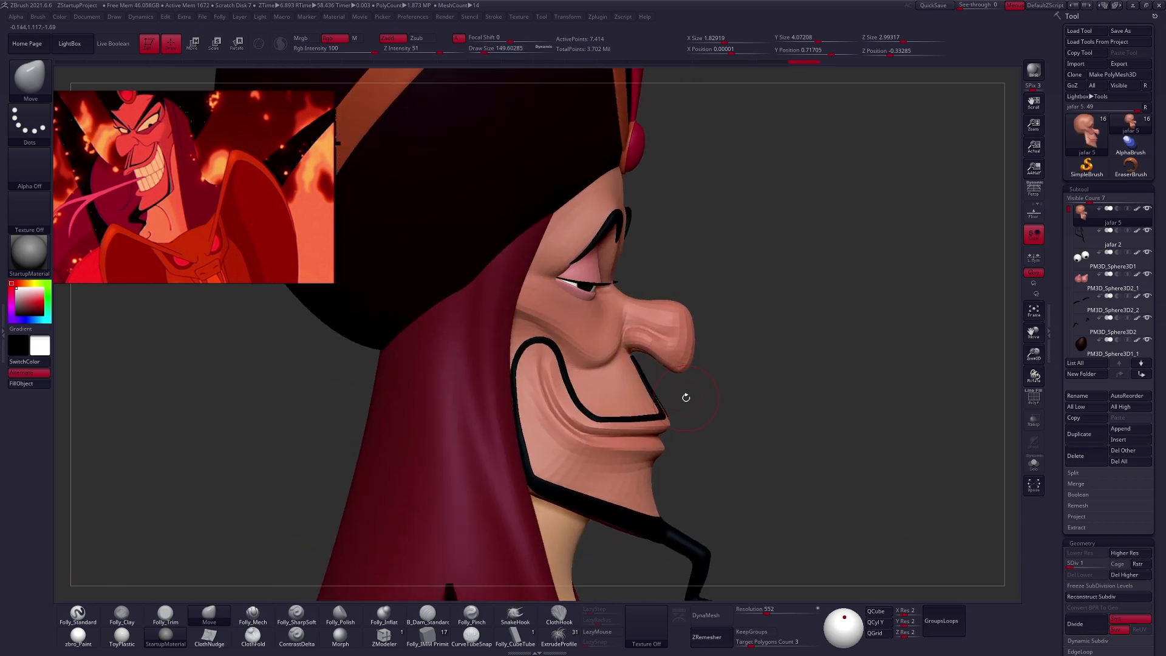
- Lasso-mask the nose and invert the mask so that only the nose stays editable
right_click_drag(727, 400, 715, 410)
right_click_drag(654, 368, 660, 366)
mouse_move(622, 336)
left_mouse_down("ctrl")
mouse_move(763, 330)
mouse_move(742, 390)
left_mouse_up("ctrl")
left_click(739, 403, "ctrl")
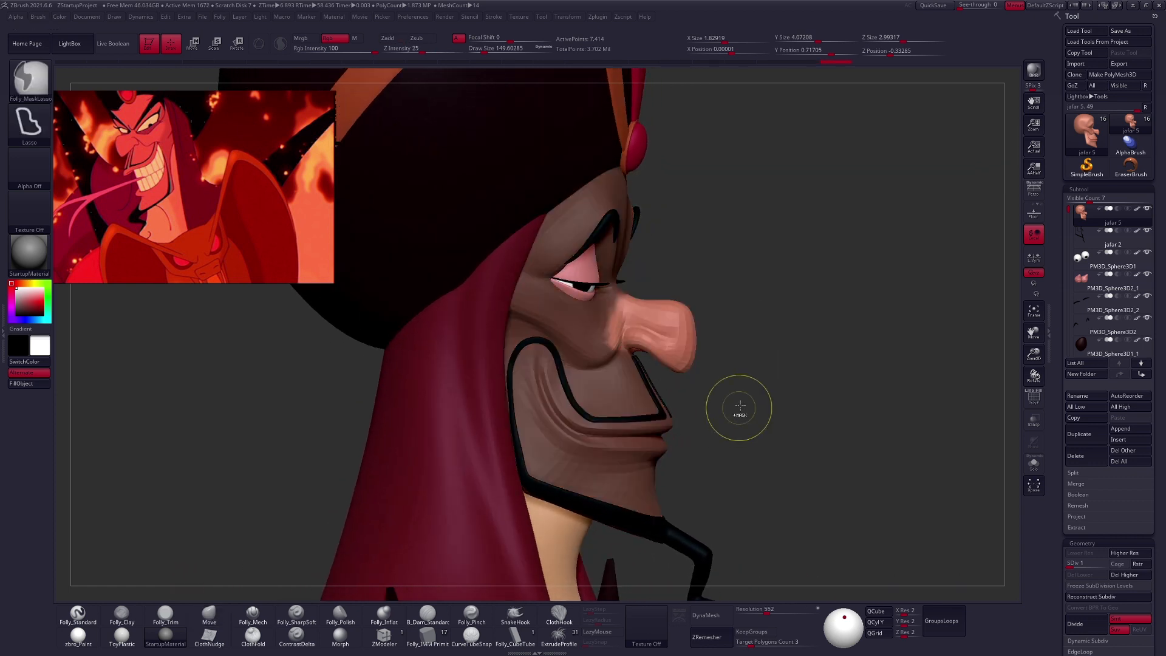
right_click_drag(684, 374, 628, 378)
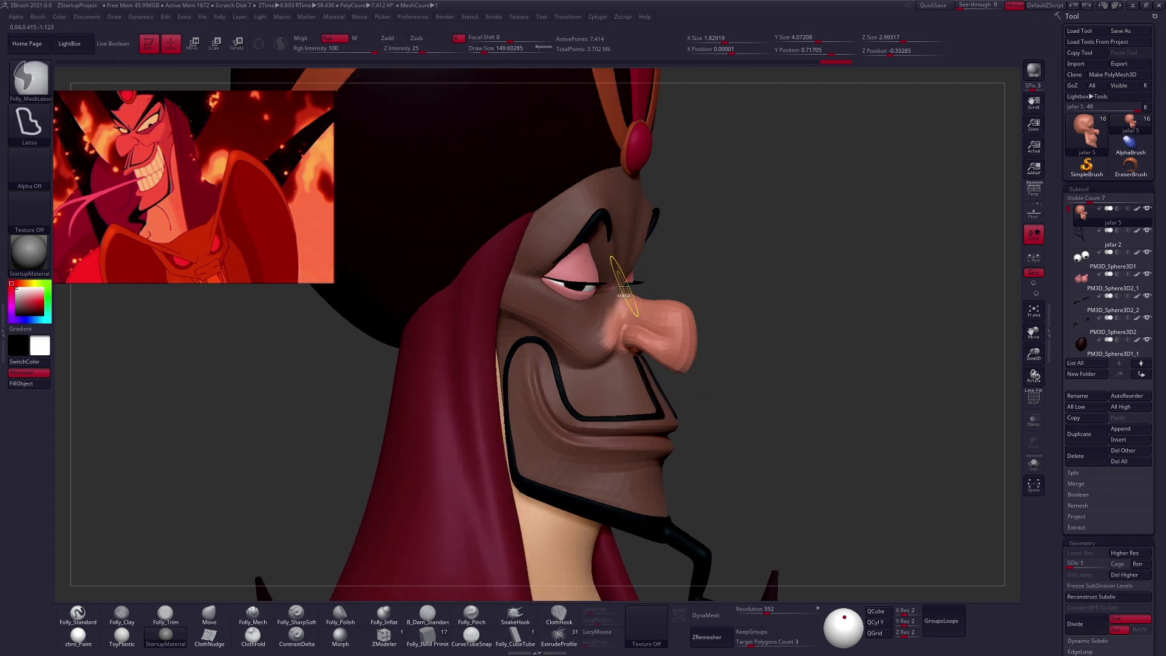
left_click(623, 380, "ctrl")
- Try to scale the unmasked nose with the transpose line
right_click_drag(679, 389, 732, 385)
key("e")
left_click_drag(609, 333, 684, 403)
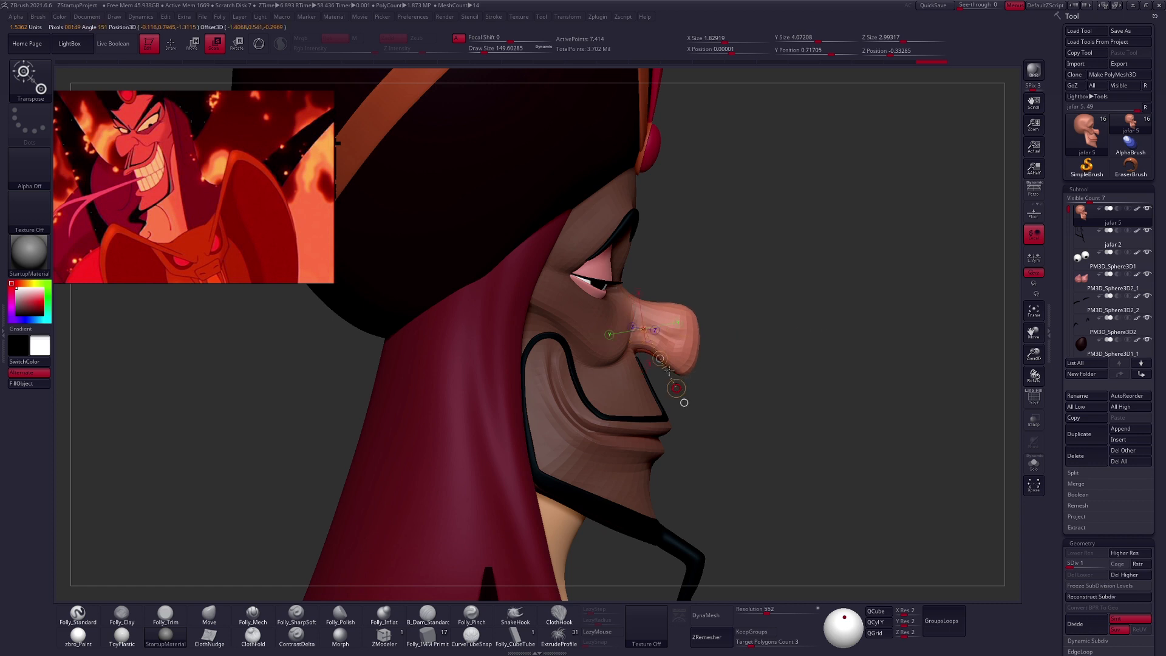
key("ctrl+z")
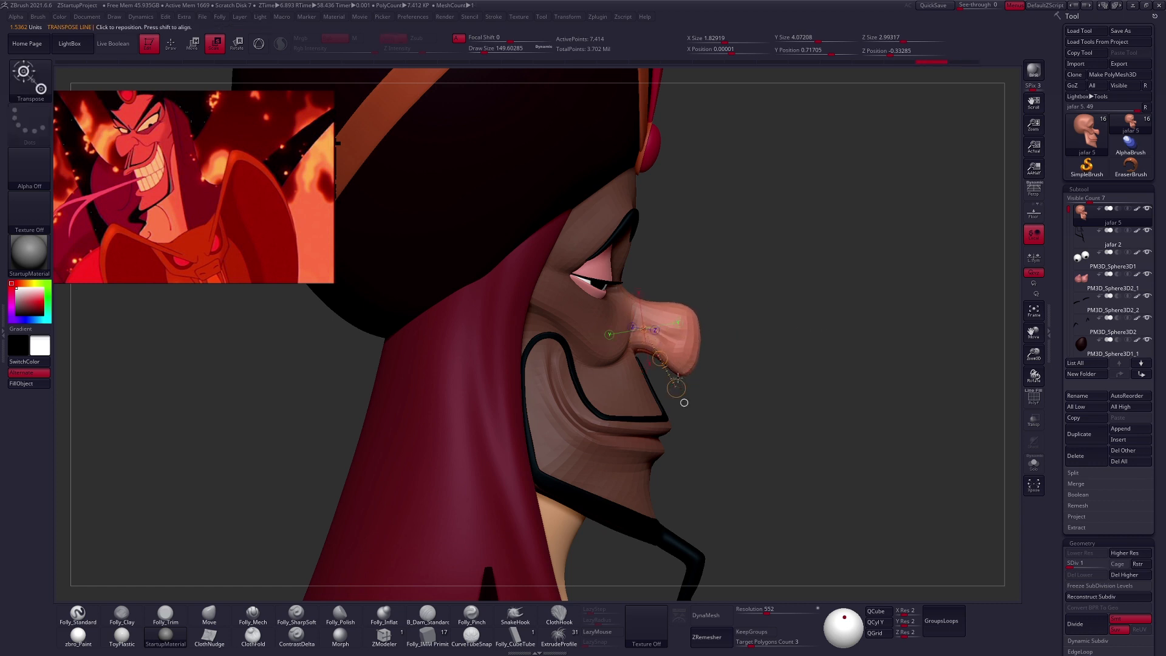
left_click(678, 323)
left_click_drag(802, 301, 767, 307)
left_click_drag(774, 422, 709, 431)
key("ctrl+z")
- Try to reshape the unmasked nose using the Move brush with larger brush sizes
key("q")
key("space")
left_click_drag(644, 341, 655, 341)
mouse_move(696, 360)
right_mouse_down()
mouse_move(647, 359)
mouse_move(672, 366)
mouse_move(738, 341)
mouse_move(711, 351)
mouse_move(767, 382)
mouse_move(764, 398)
mouse_move(685, 413)
right_mouse_up()
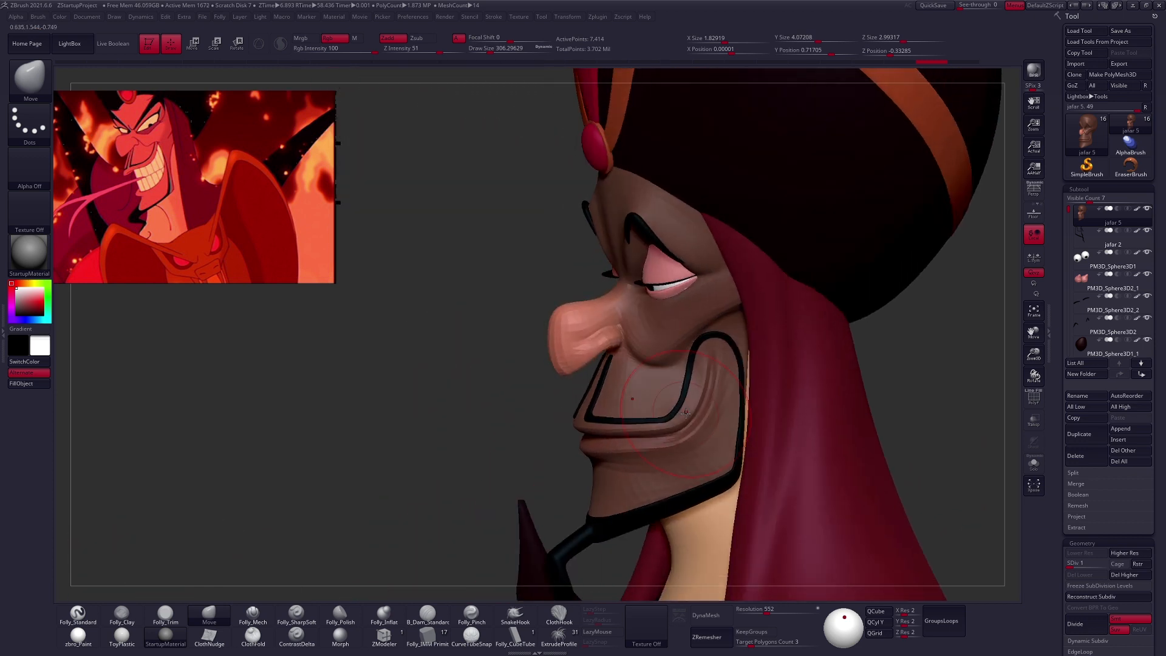
mouse_move(596, 335)
right_mouse_down()
mouse_move(571, 338)
mouse_move(611, 345)
right_mouse_up()
key("space")
left_click_drag(620, 320, 600, 320)
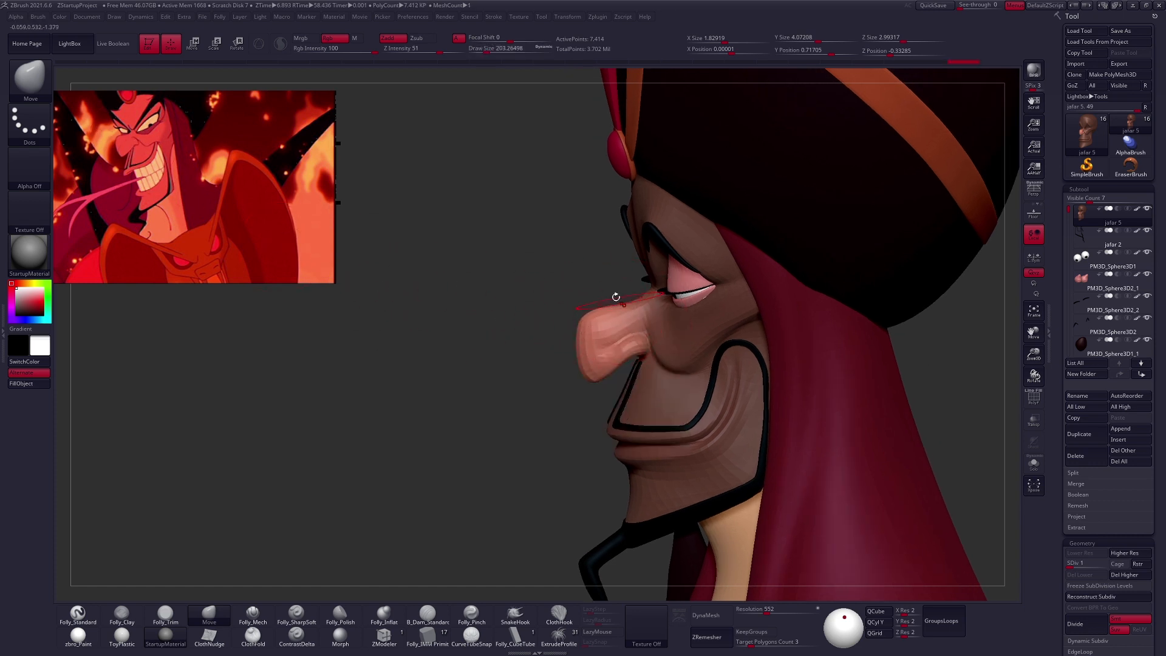
key("ctrl+z")
key("ctrl+z")
key("ctrl+z")
key("ctrl+z")
key("ctrl+z")
- Raise the nose bridge and push the nose tip forward and down using the Move brush
left_click_drag(616, 287, 606, 280, "ctrl")
key("space")
left_click_drag(590, 363, 596, 363)
right_click_drag(595, 363, 585, 367)
key("space")
mouse_move(585, 366)
left_mouse_down()
mouse_move(574, 353)
mouse_move(582, 388)
left_mouse_up()
key("space")
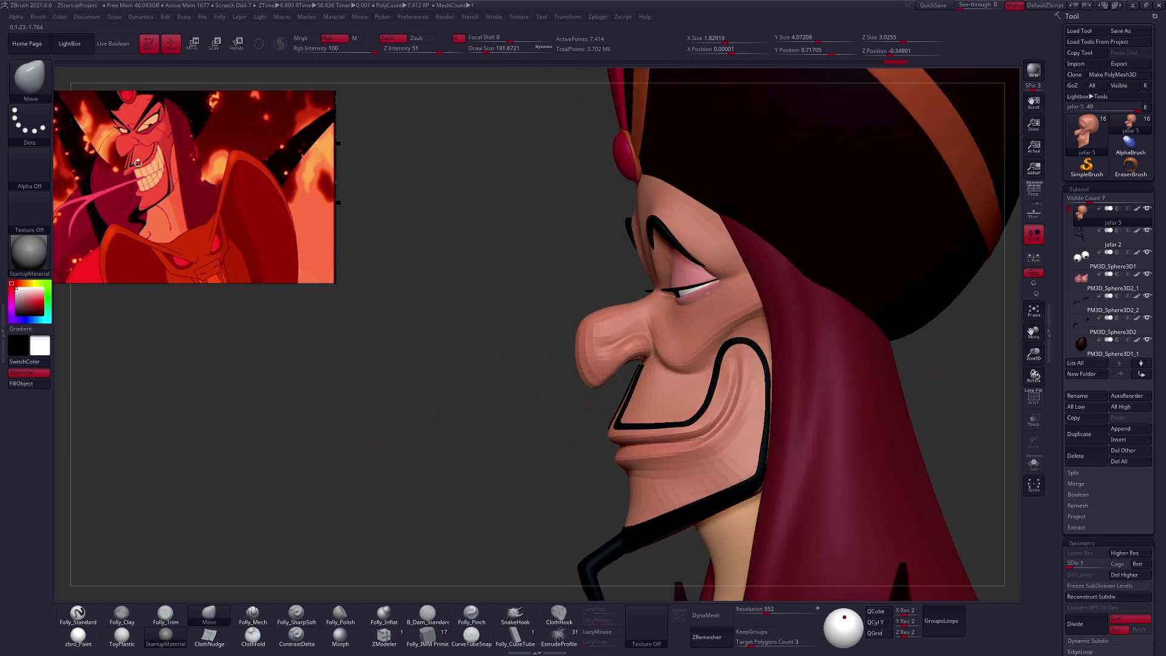
- Refine the nose's underside and bridge with the Move brush at sizes of about 140 to 150
key("space")
left_click_drag(596, 354, 617, 368)
key("space")
left_click_drag(644, 354, 641, 354)
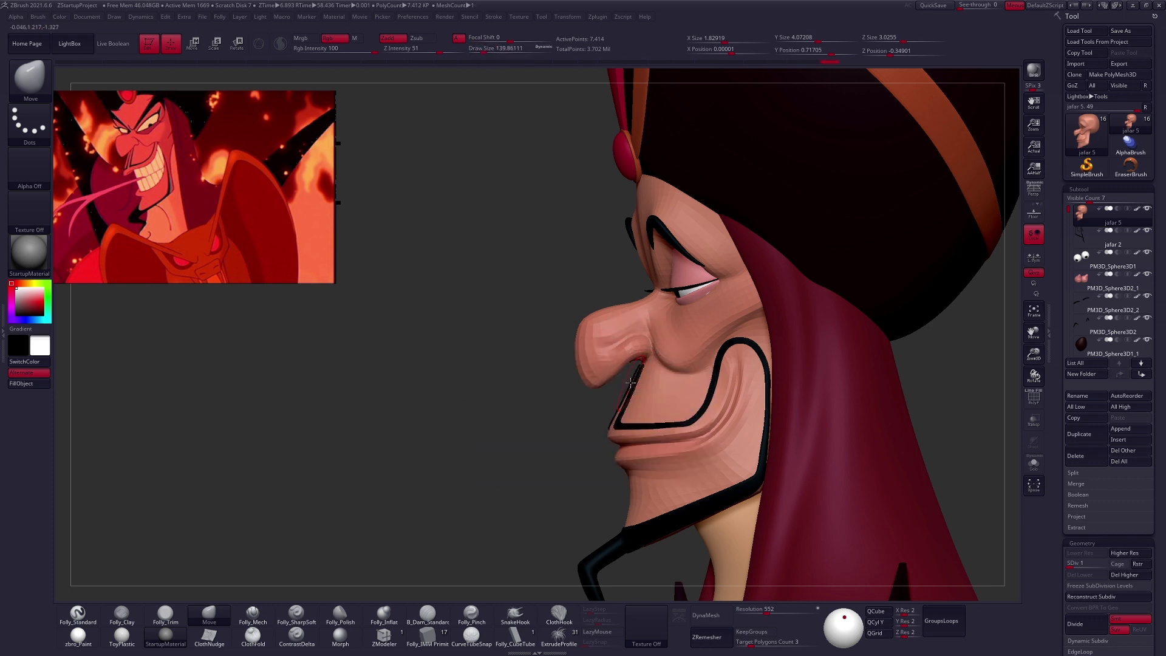
key("space")
left_click_drag(630, 381, 596, 314)
key("space")
key("space")
left_click_drag(655, 314, 637, 314)
mouse_move(647, 333)
right_mouse_down()
mouse_move(683, 371)
mouse_move(747, 398)
mouse_move(647, 392)
right_mouse_up()
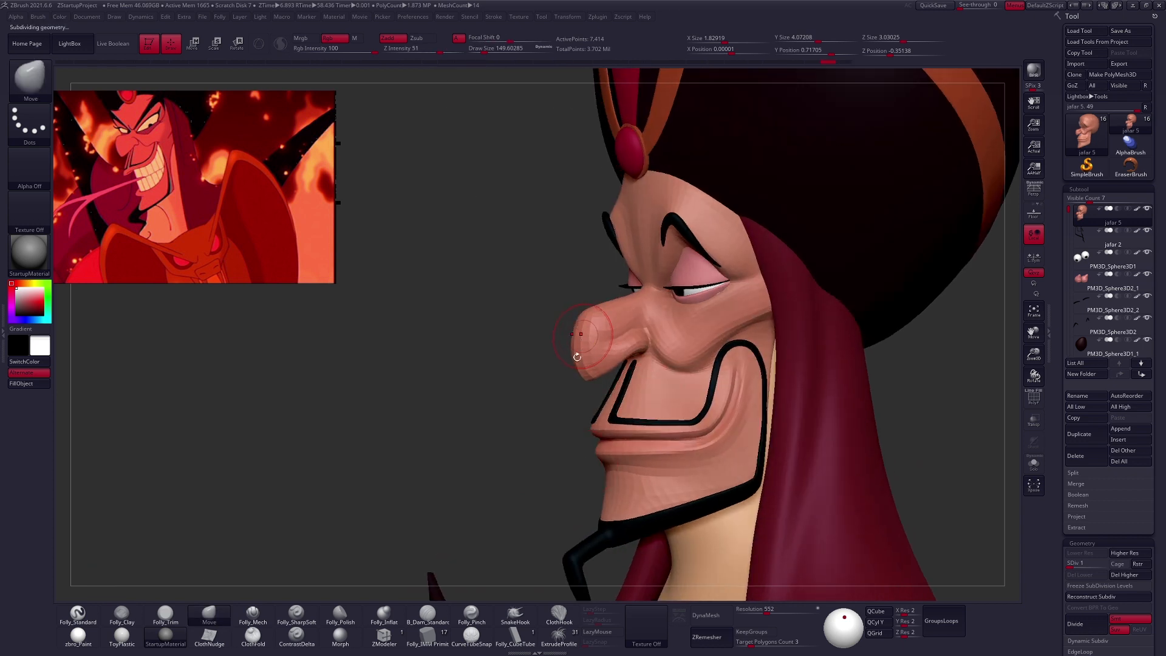
- Raise the head to subdivision level 2 and mask everything except the nose
key("ctrl+d")
right_click_drag(594, 433, 597, 466, "shift")
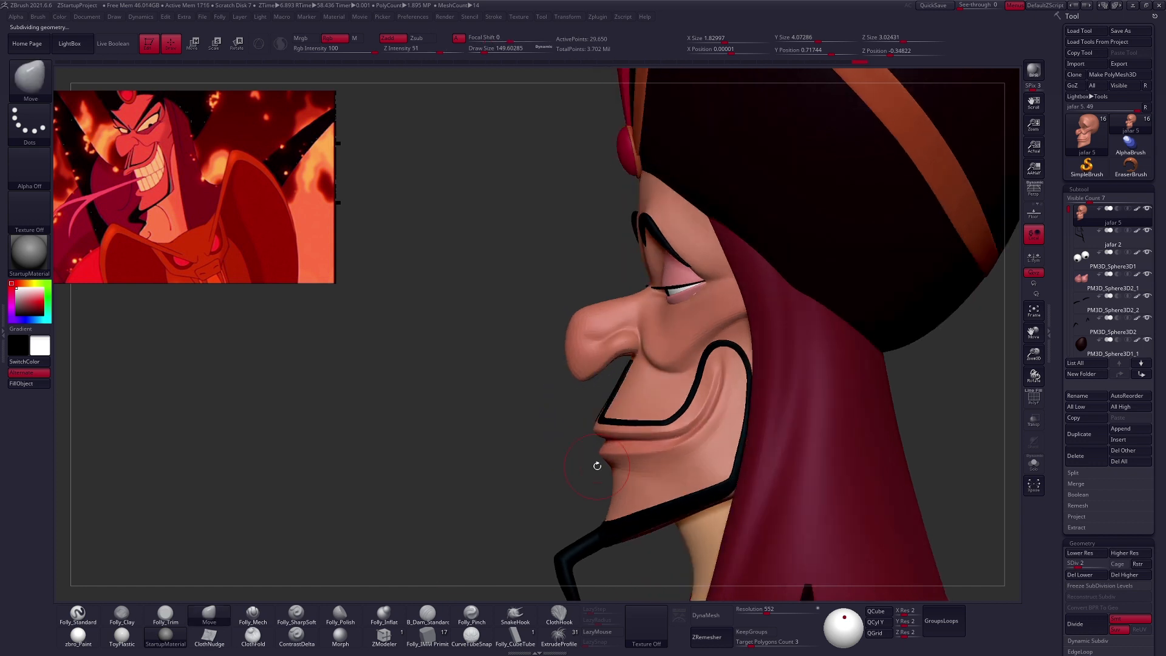
key("ctrl")
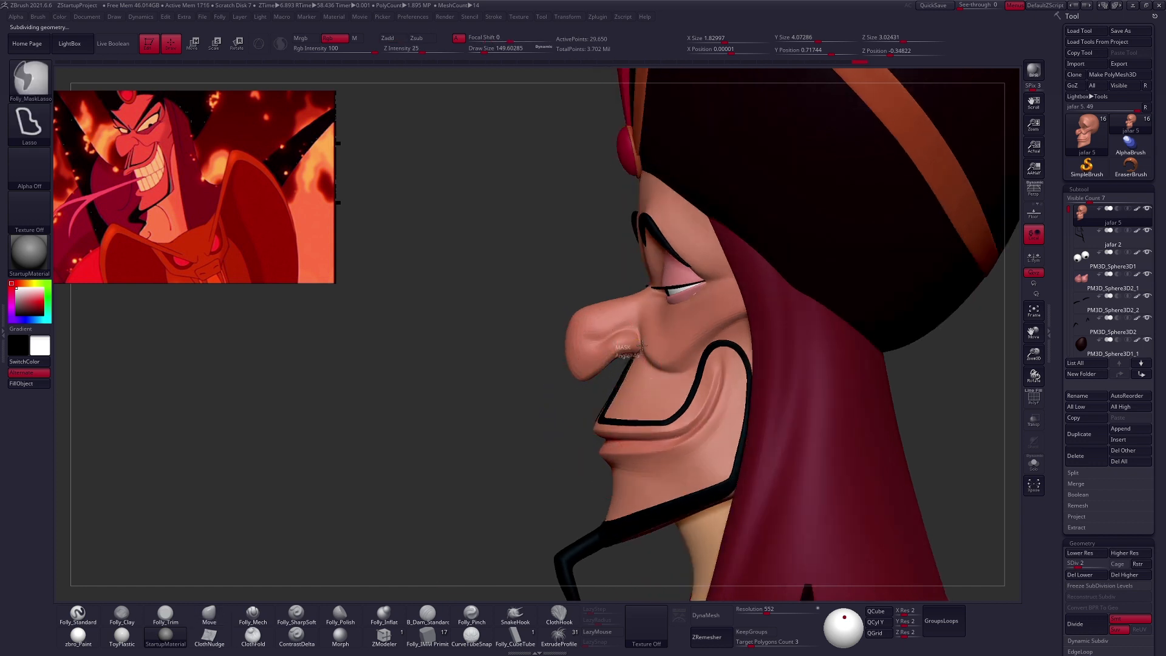
mouse_move(622, 273)
left_mouse_down("ctrl")
mouse_move(505, 270)
mouse_move(602, 426)
left_mouse_up("ctrl")
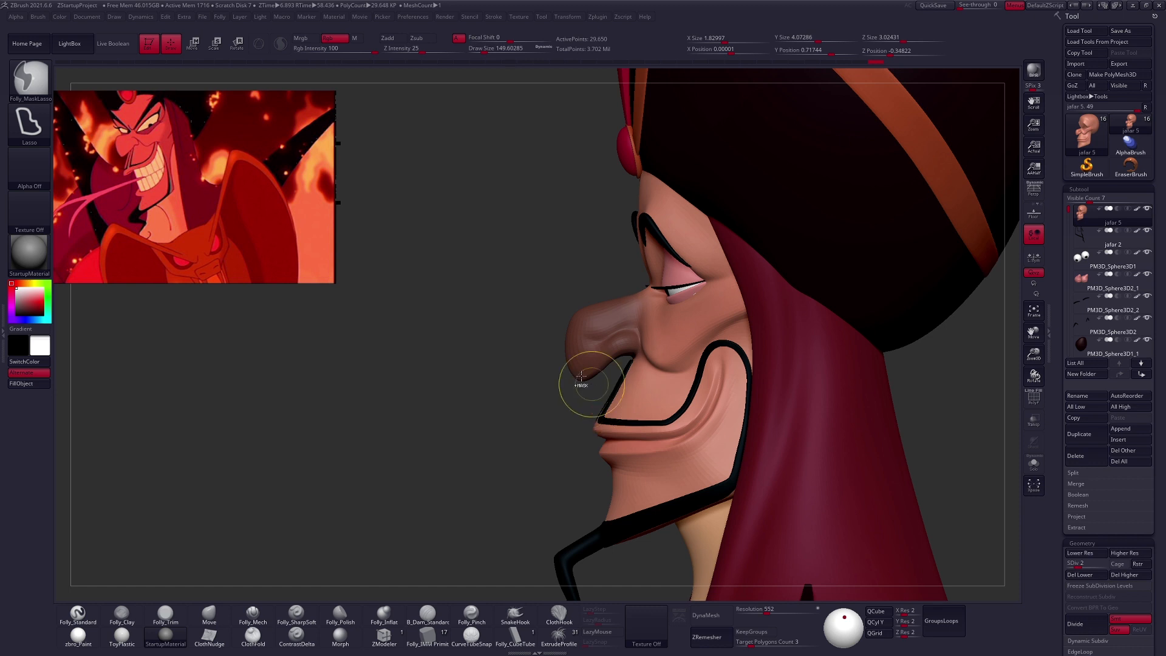
left_click(559, 376, "ctrl")
- Scale the nose up slightly with the transpose line and clear the mask
key("space")
left_click_drag(560, 369, 567, 367)
key("e")
left_click_drag(633, 343, 634, 391)
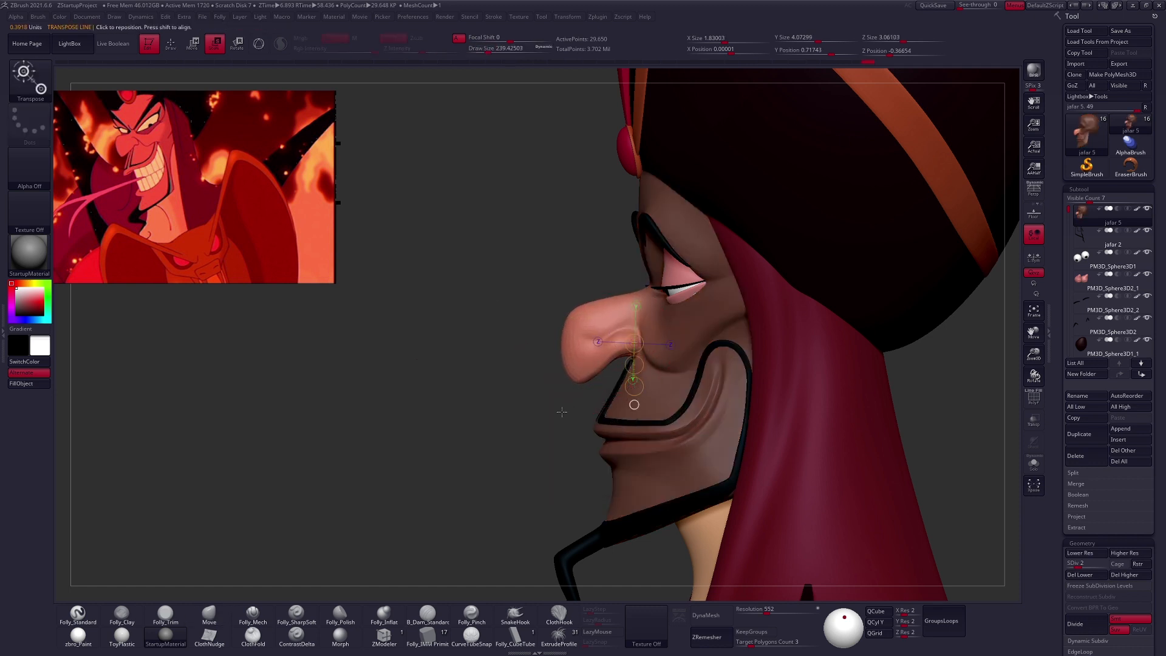
left_click_drag(561, 412, 551, 424, "ctrl")
- Raise the head to subdivision level 4 and work over the nose surface with the Folly_Mech brush
key("q")
key("space")
left_click_drag(621, 303, 616, 304)
key("e")
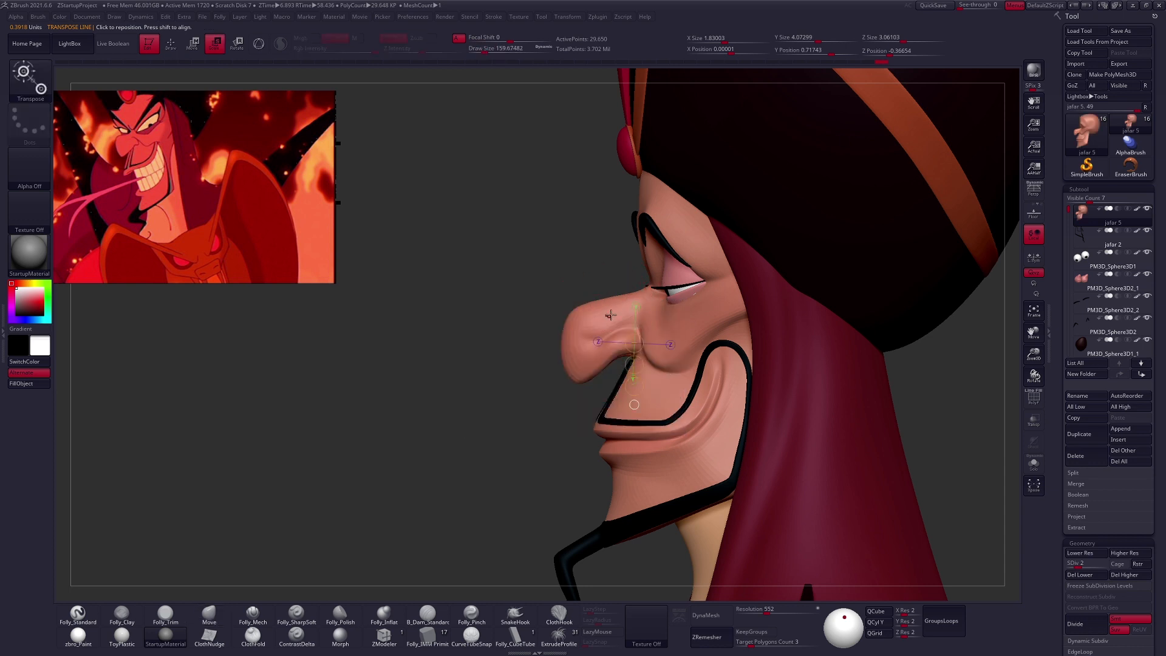
key("d")
mouse_move(611, 319)
right_mouse_down()
mouse_move(634, 315)
mouse_move(614, 310)
mouse_move(628, 307)
right_mouse_up()
key("q")
key("3")
left_click_drag(616, 273, 602, 291)
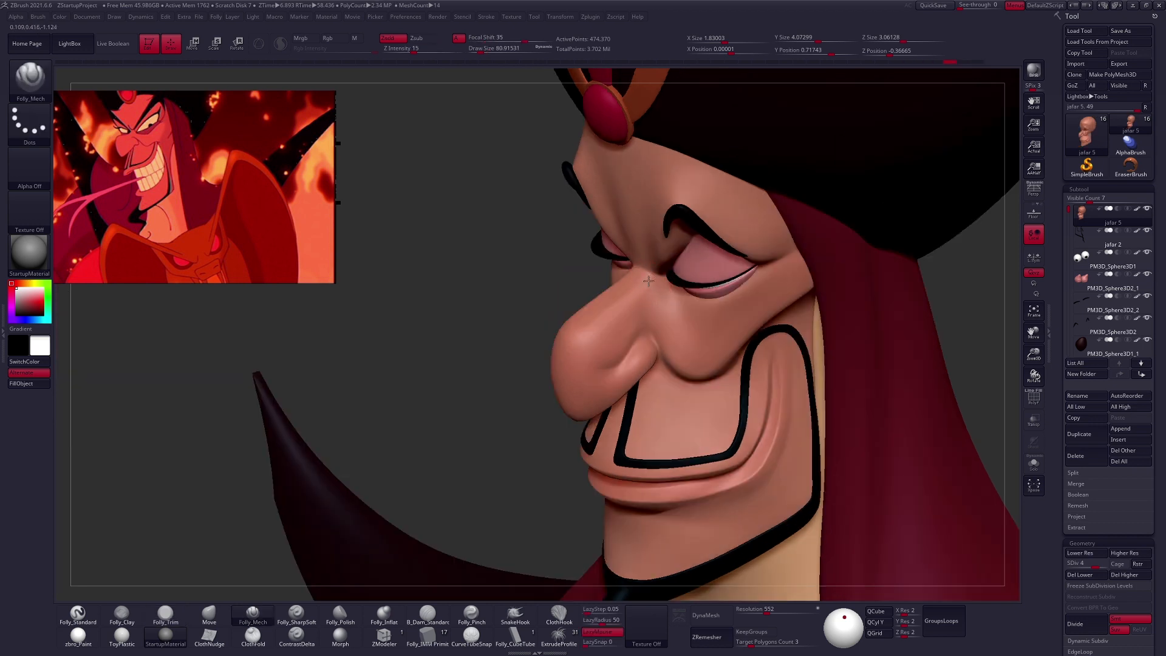
left_click_drag(558, 363, 560, 372)
mouse_move(571, 349)
right_mouse_down()
mouse_move(633, 331)
mouse_move(616, 326)
right_mouse_up()
- Pull the nose tip down into a pointed hook with the Move brush at a size of about 121
key("]")
key("b")
key("m")
key("v")
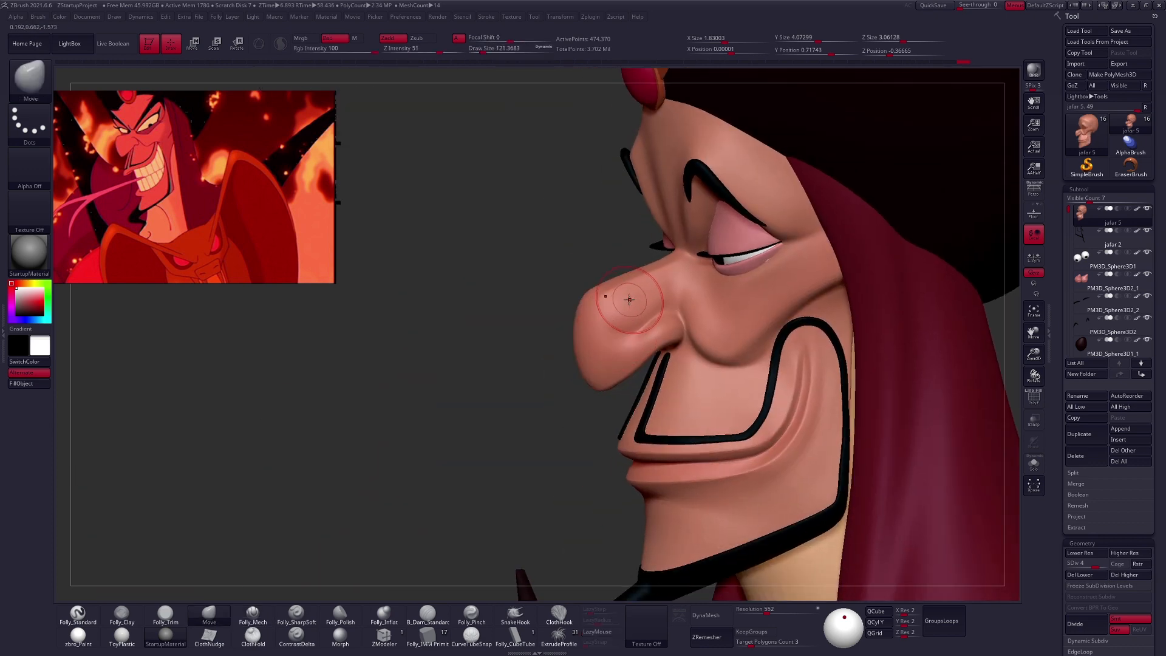
key("ctrl+f")
left_click(656, 366)
right_click_drag(612, 329, 597, 354)
left_click_drag(597, 353, 596, 383)
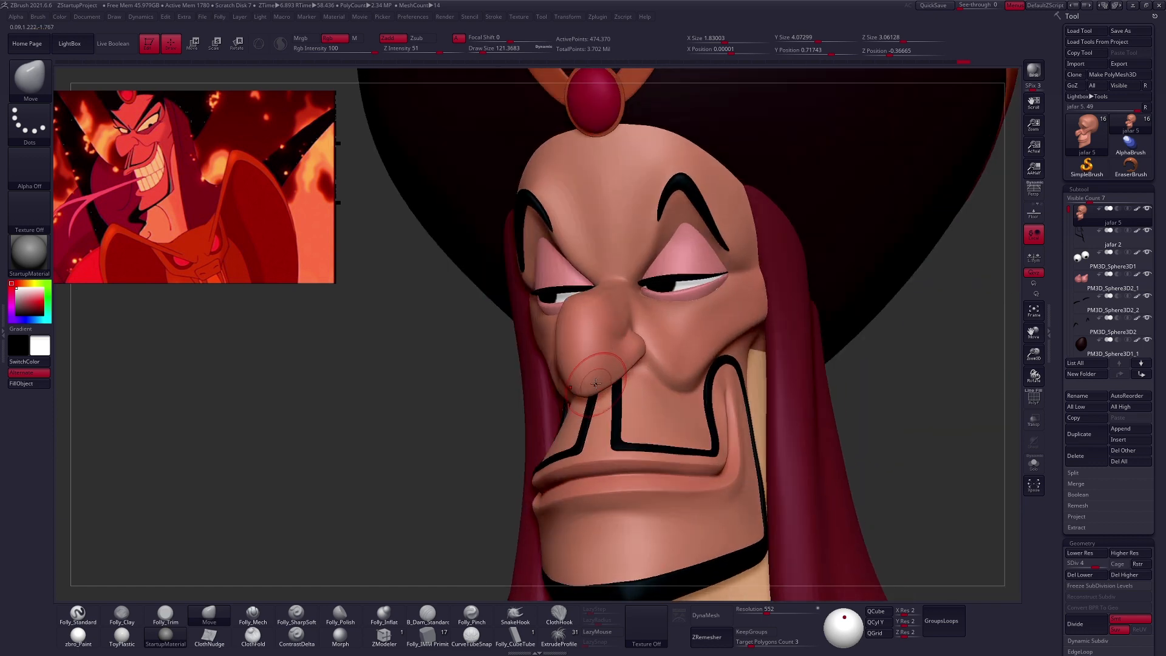
mouse_move(584, 377)
right_mouse_down()
mouse_move(582, 391)
mouse_move(538, 418)
mouse_move(686, 415)
right_mouse_up()
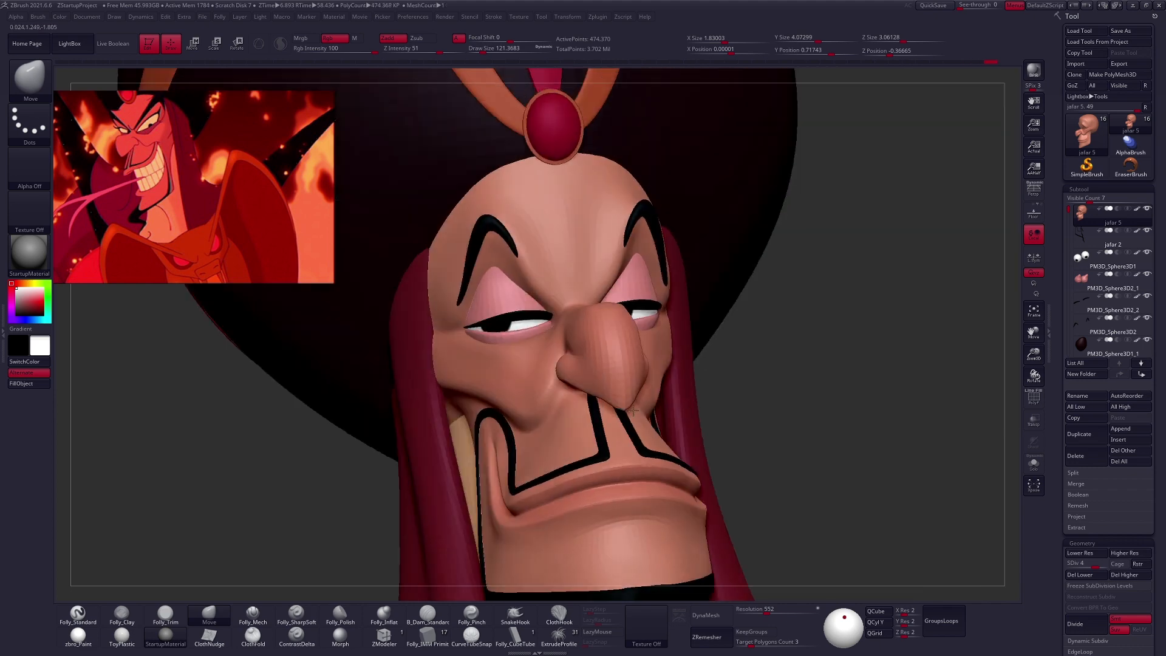
right_click_drag(616, 429, 583, 426)
- Refine the pointed nose tip and its underside toward the nostril with the Move brush at about size 98
key("ctrl+f")
left_click(675, 431)
key("space")
left_click_drag(649, 371, 651, 371)
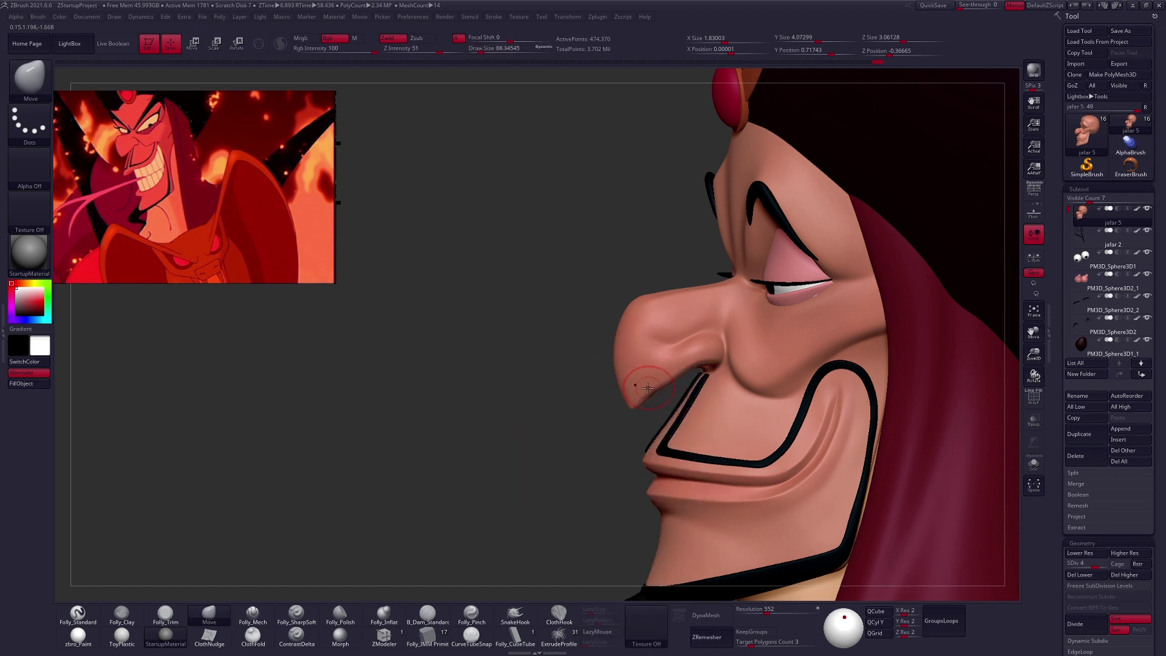
left_click_drag(656, 388, 647, 392)
key("space")
left_click_drag(691, 361, 713, 366)
key("]")
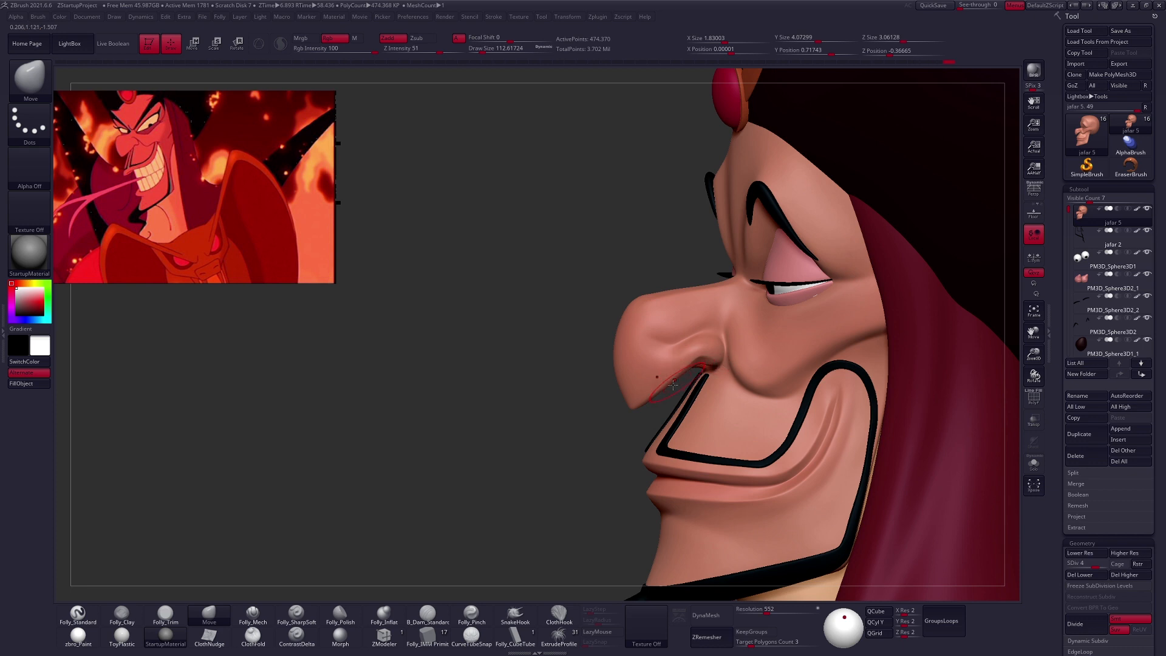
- Shape the nostril edge and lower nose contour with the Move brush at about size 96
right_click_drag(648, 354, 622, 383, "alt")
key("ctrl+shift+space")
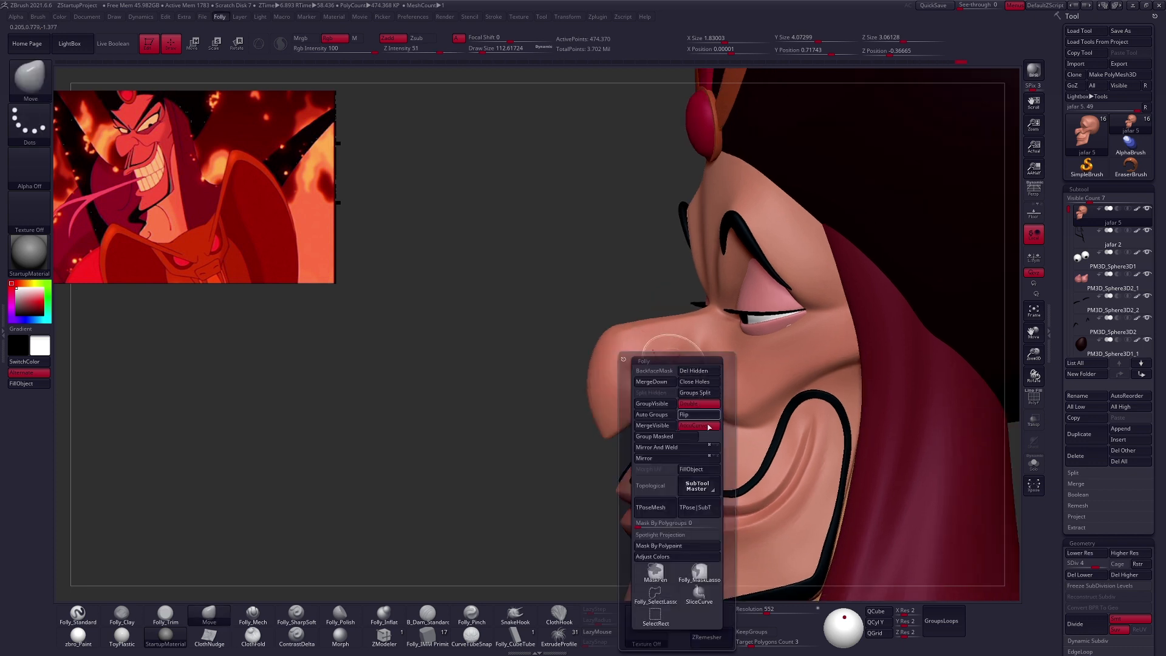
key("space")
left_click_drag(677, 364, 672, 364)
key("space")
mouse_move(672, 363)
left_mouse_down()
mouse_move(686, 371)
mouse_move(665, 365)
left_mouse_up()
key("space")
right_click_drag(629, 389, 663, 398)
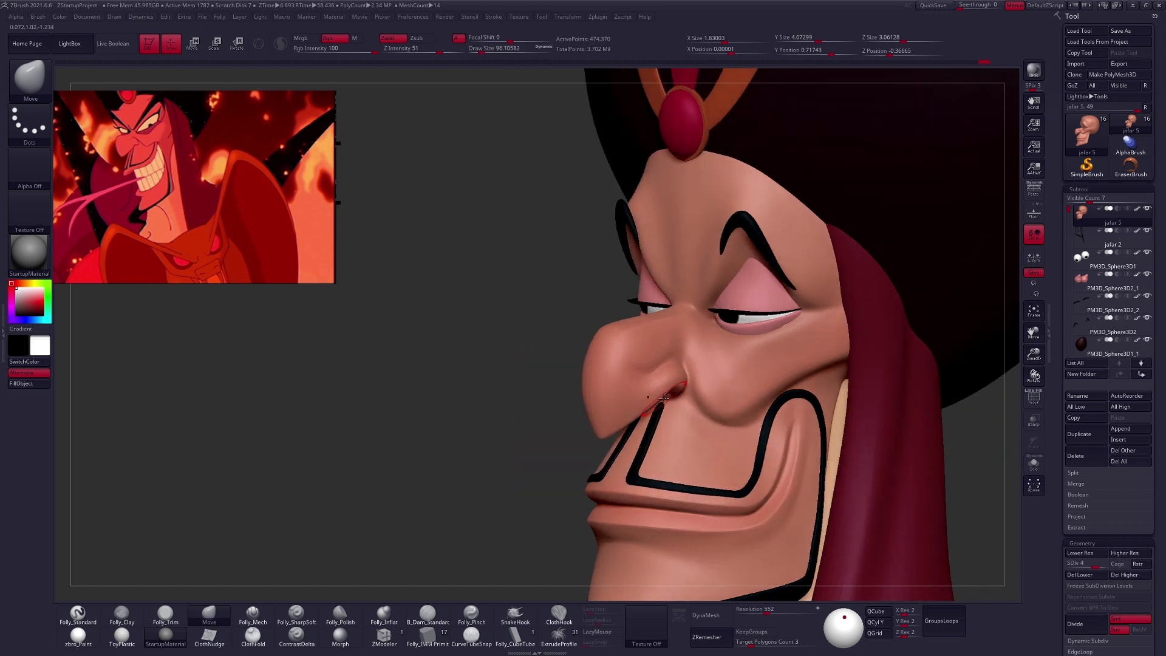
right_click_drag(622, 411, 642, 425)
- Adjust the nose bridge and side at subdivision level 2 with the Move brush, then raise the head to level 3
key("shift+d")
key("shift+d")
left_click_drag(641, 276, 632, 290)
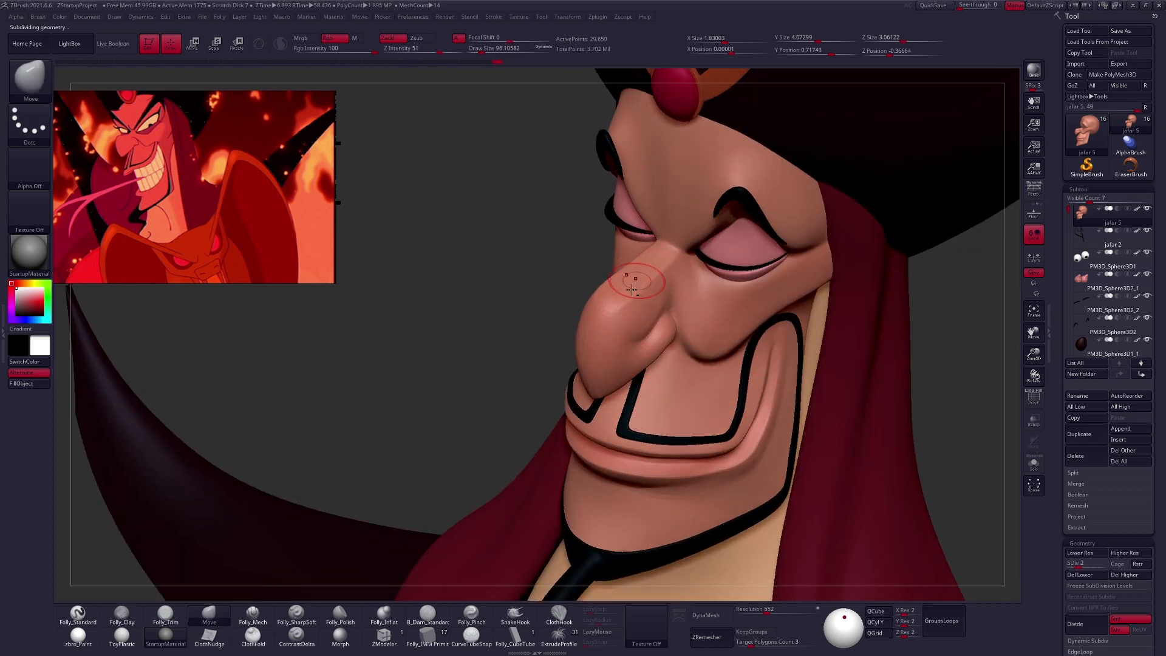
right_click_drag(632, 290, 614, 327, "alt")
left_click_drag(638, 305, 621, 329, "shift")
key("d")
mouse_move(635, 337)
right_mouse_down()
mouse_move(613, 325)
mouse_move(578, 356)
right_mouse_up()
- Change the material to zbro_Paint and refine the hooked nose tip, raising the head to subdivision level 4
left_click(92, 642)
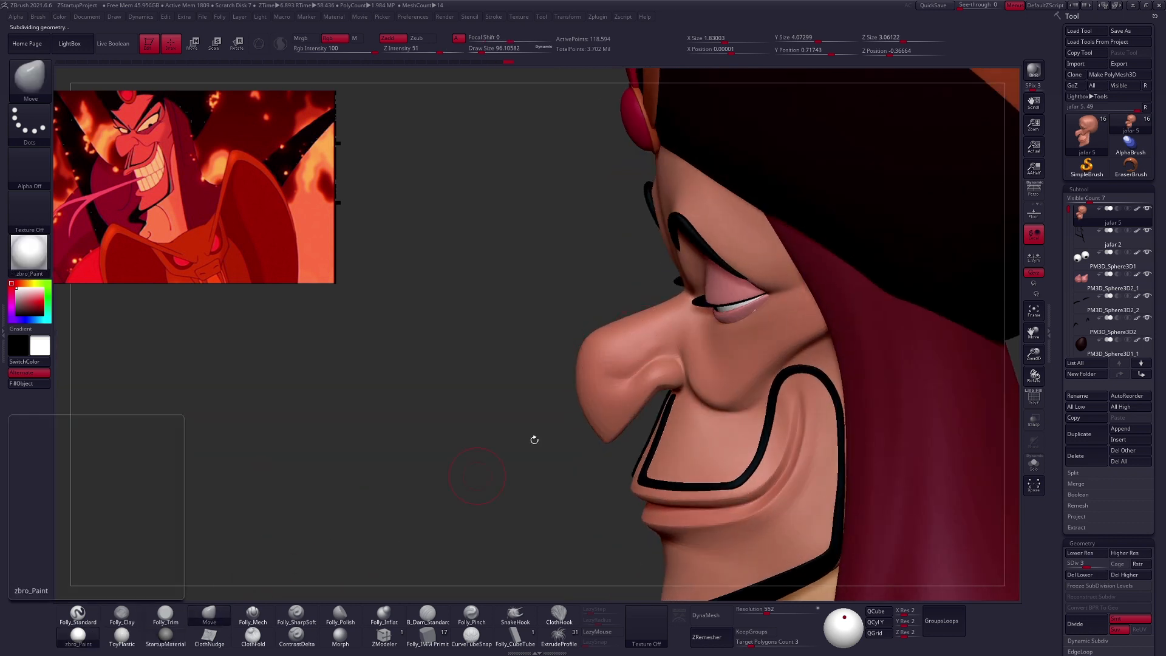
right_click_drag(662, 327, 613, 328)
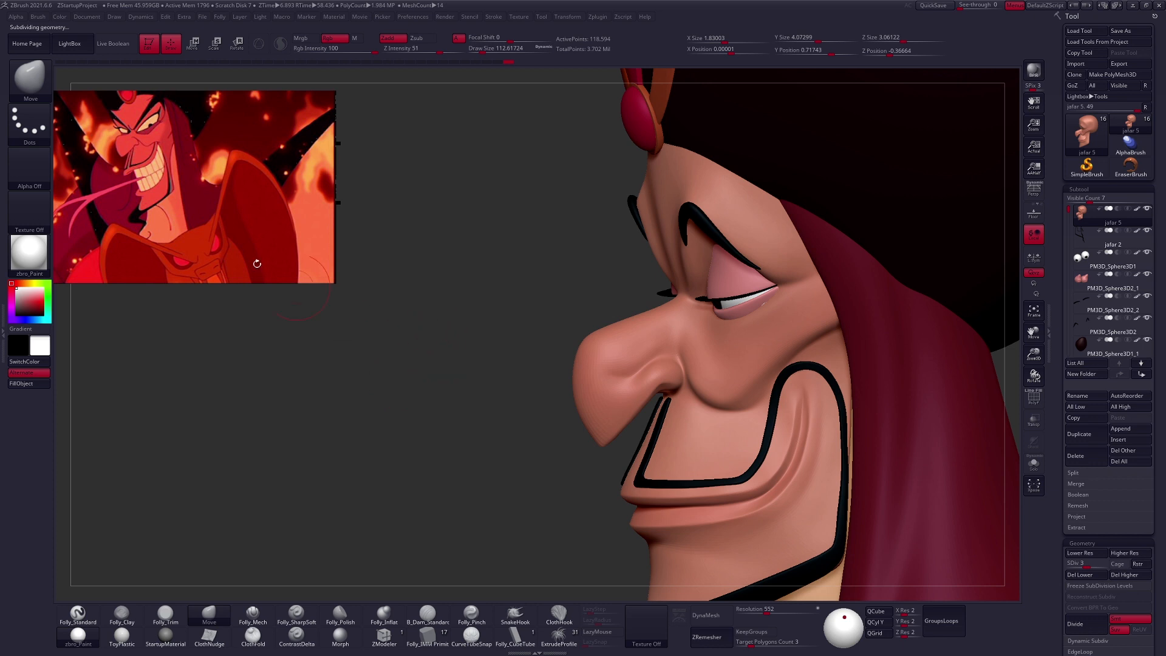
mouse_move(595, 361)
left_mouse_down("shift")
mouse_move(604, 356)
mouse_move(597, 419)
left_mouse_up("shift")
key("d")
mouse_move(608, 435)
right_mouse_down()
mouse_move(621, 407)
mouse_move(606, 420)
right_mouse_up()
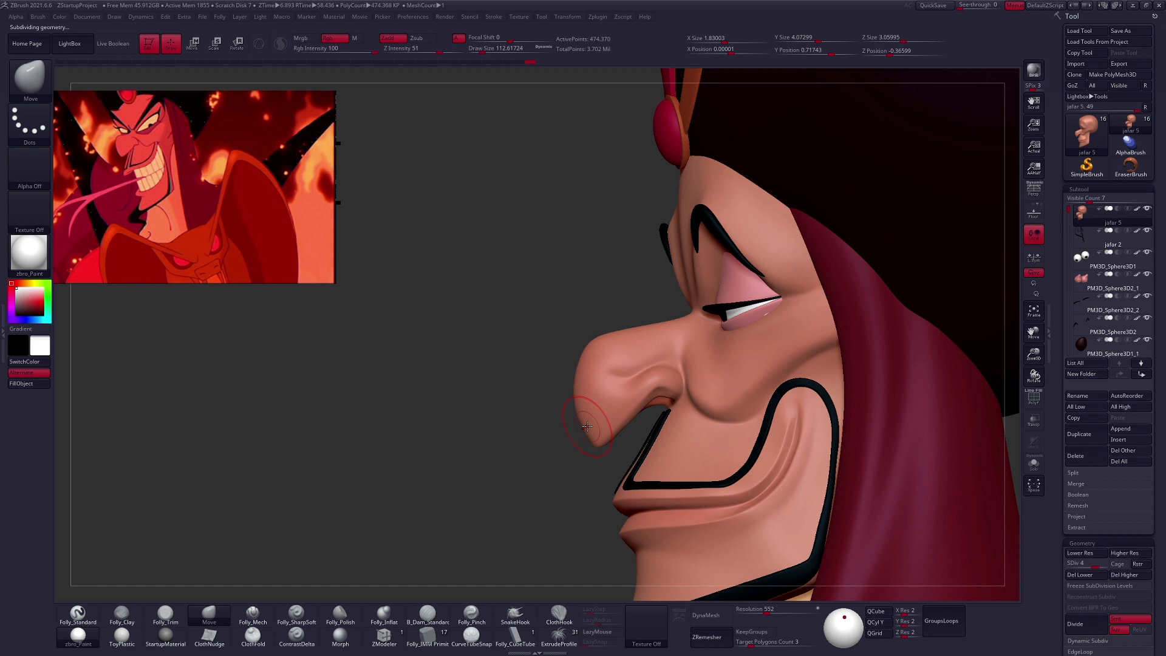
- Reshape the nostril rim and the hollow under the hooked nose tip with small Move brush strokes
left_click_drag(614, 428, 619, 422, "shift")
left_click_drag(654, 388, 650, 388)
right_click_drag(655, 387, 668, 385, "ctrl")
left_click_drag(667, 393, 670, 389, "shift")
right_click_drag(662, 388, 699, 390)
mouse_move(668, 354)
right_mouse_down()
mouse_move(663, 322)
mouse_move(680, 364)
right_mouse_up()
mouse_move(832, 425)
right_mouse_down("alt")
mouse_move(717, 414)
mouse_move(762, 389)
mouse_move(656, 362)
mouse_move(737, 369)
mouse_move(678, 384)
right_mouse_up("alt")
- Refine the underside of the hooked nose with small brush strokes, lowering the head to subdivision level 3 for smoothing
key("space")
left_click_drag(663, 395, 661, 395)
key("5")
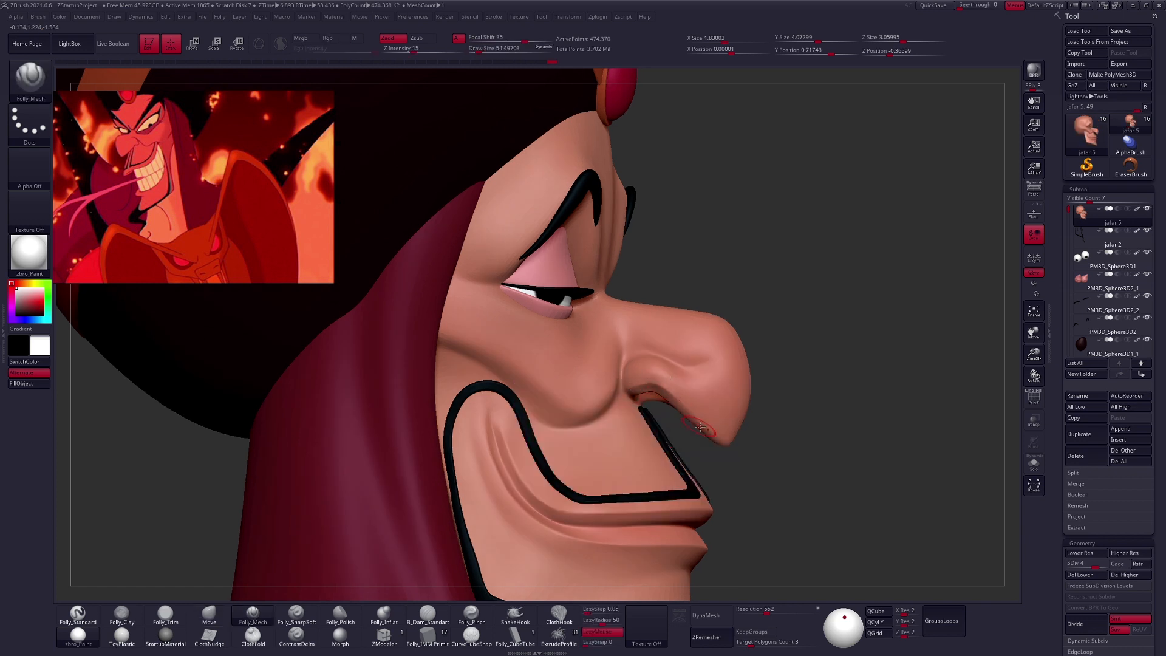
key("shift+d")
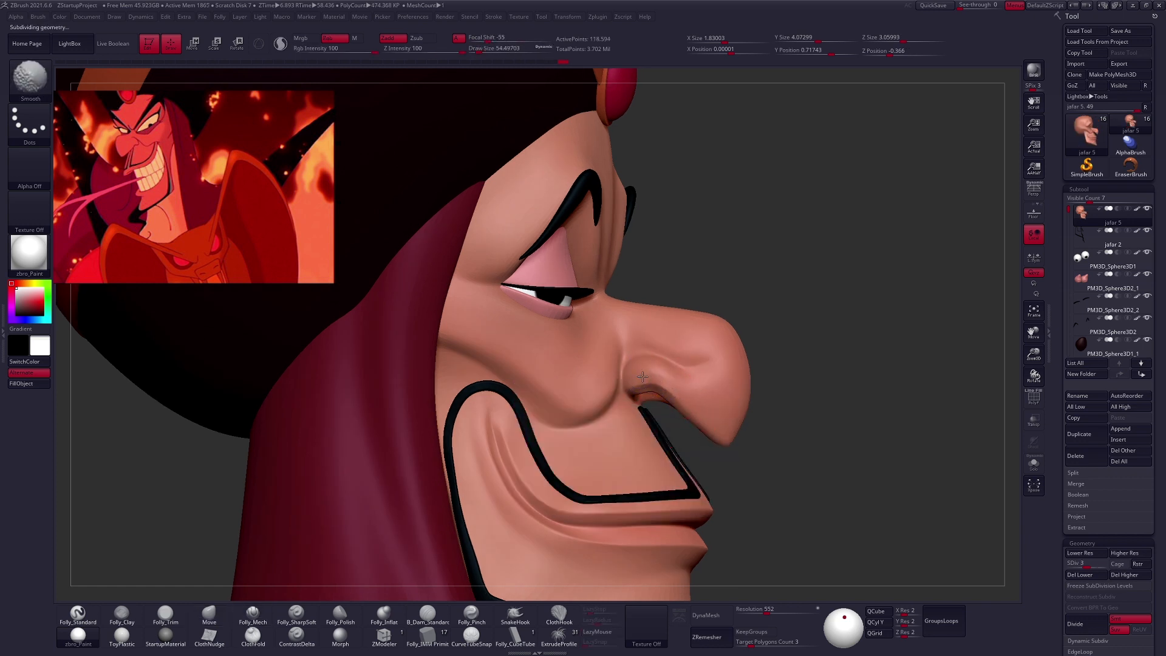
right_click_drag(702, 396, 741, 413, "alt")
- Raise the head to subdivision level 5 and hide the reference image, showing the full bust from the front
key("d")
key("d")
right_click_drag(834, 403, 777, 401, "alt")
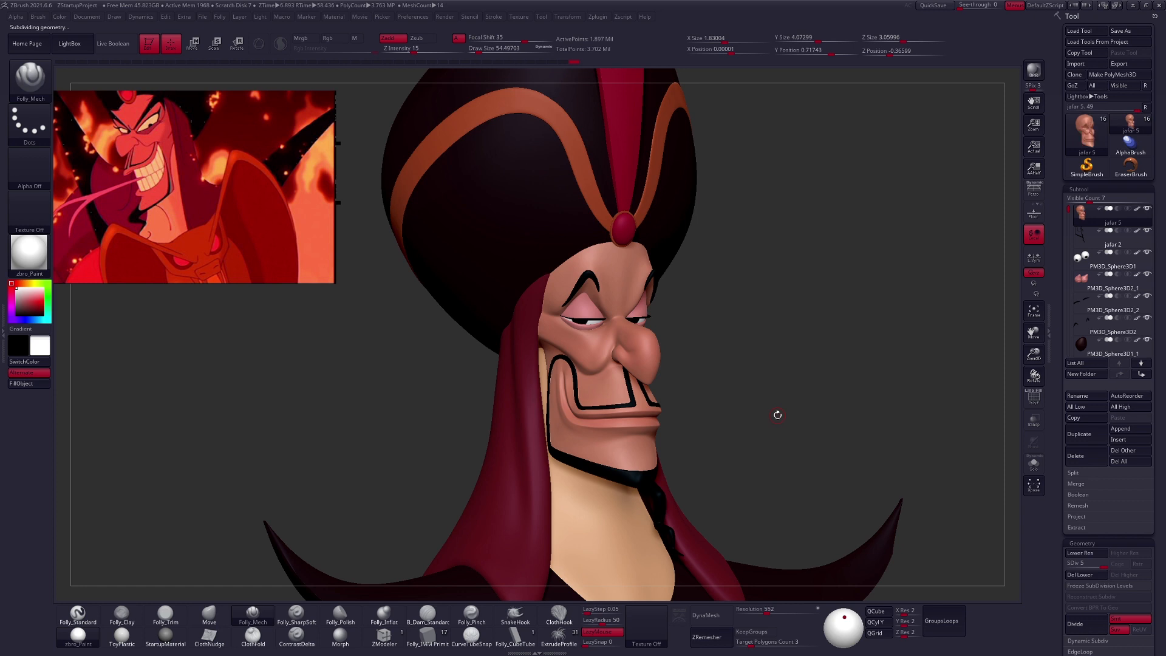
key("shift+z")
right_click_drag(799, 382, 695, 390, "ctrl")
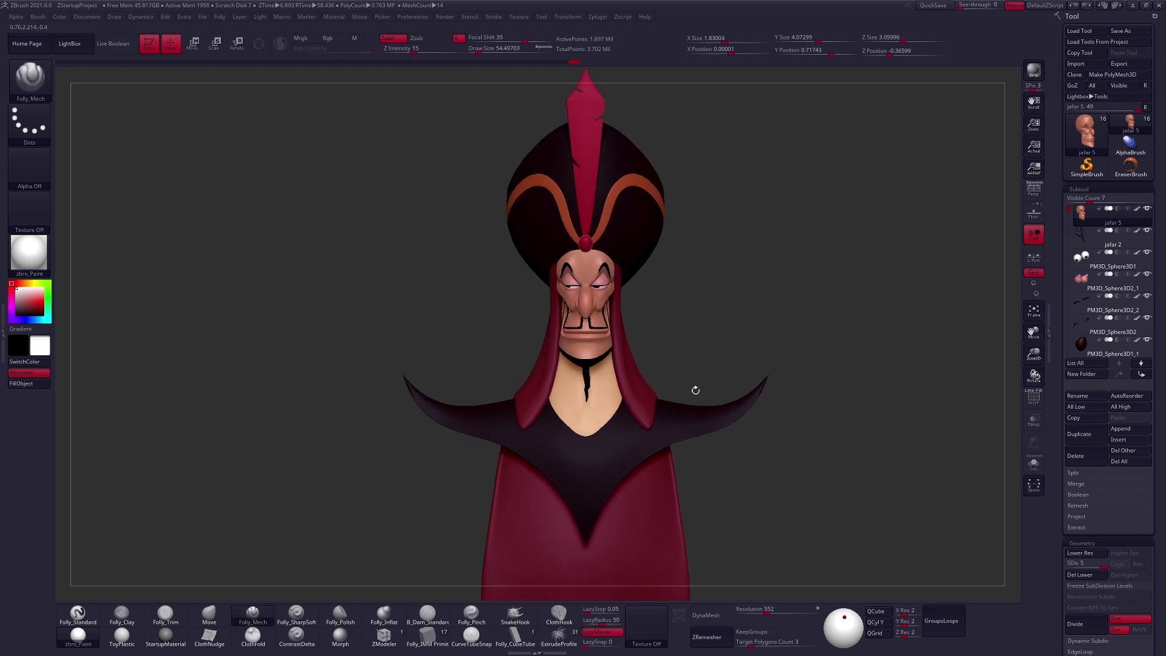
- Switch to the PM3D_Sphere3D tool, enlarge its view and apply the StartupMaterial to the sphere
left_click(1078, 146)
left_click(990, 197)
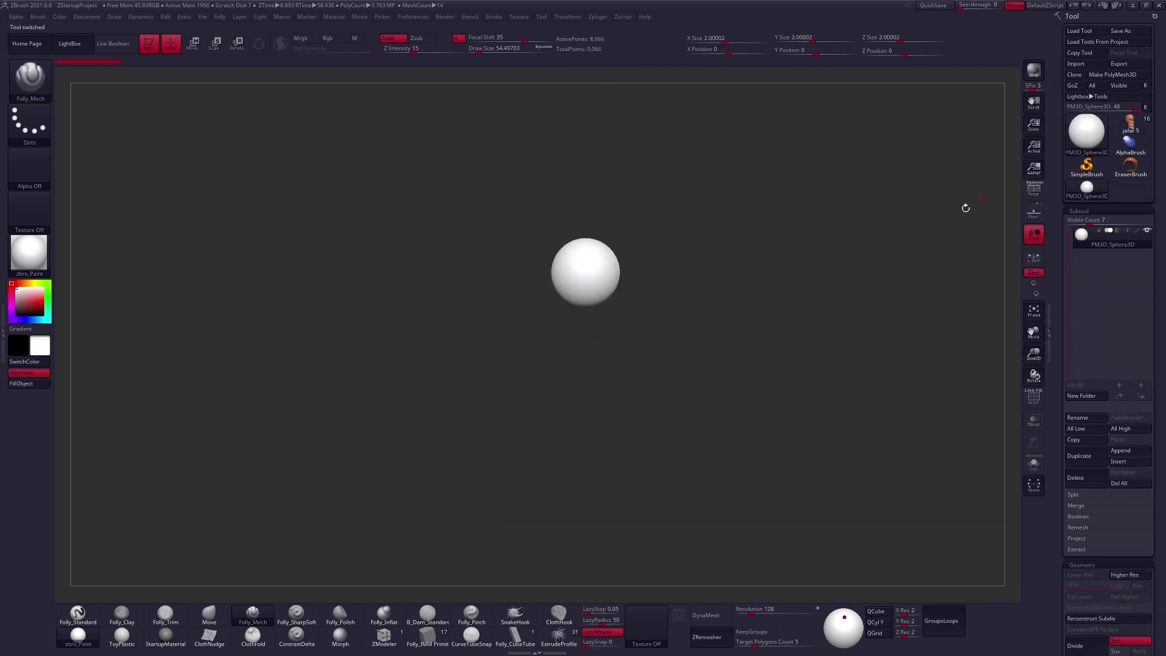
right_click_drag(598, 308, 625, 356, "ctrl")
mouse_move(626, 356)
right_mouse_down("alt")
mouse_move(684, 411)
mouse_move(716, 398)
mouse_move(738, 408)
right_mouse_up("alt")
left_click(168, 634)
- Activate the Move brush for the sphere and set its draw size to about 239
key("b")
key("m")
key("v")
key("space")
left_click_drag(669, 341, 674, 343)
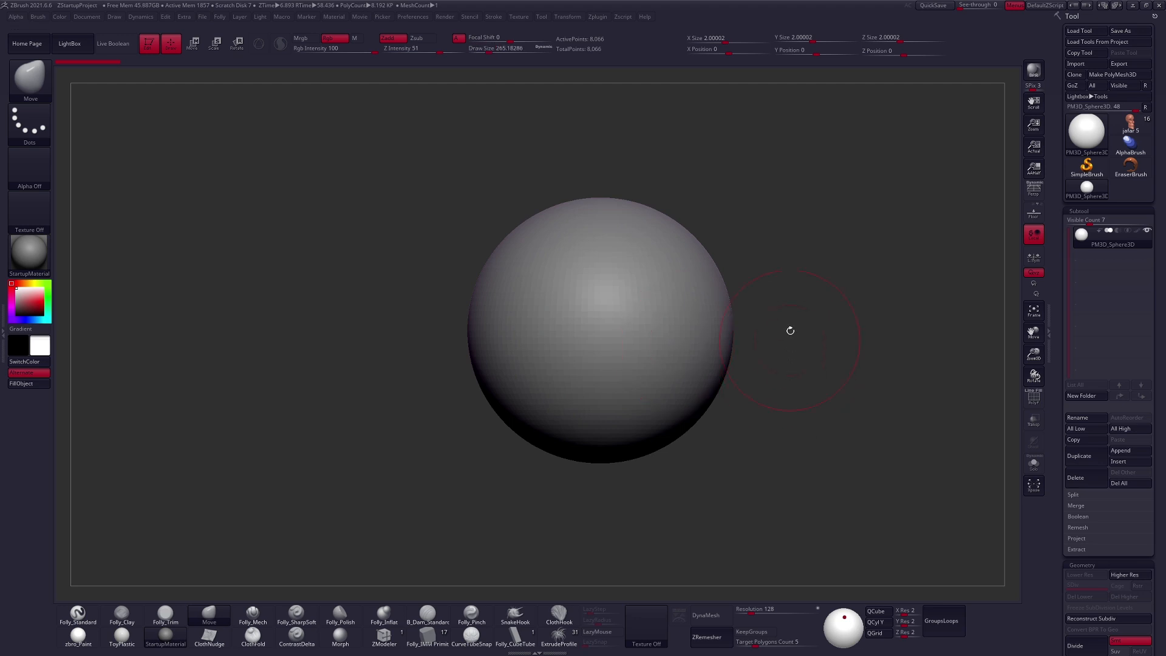
key("space")
left_click_drag(801, 315, 801, 315)
left_click_drag(761, 383, 709, 362, "alt")
left_click_drag(766, 410, 712, 363, "alt")
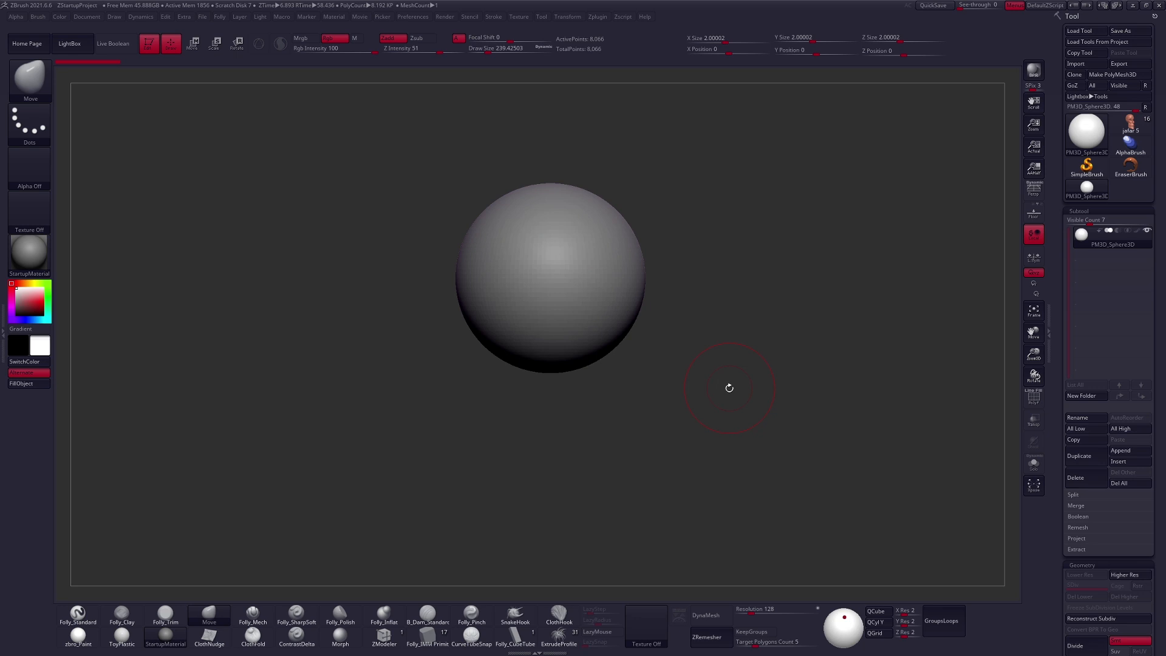
left_click_drag(730, 387, 757, 433, "alt")
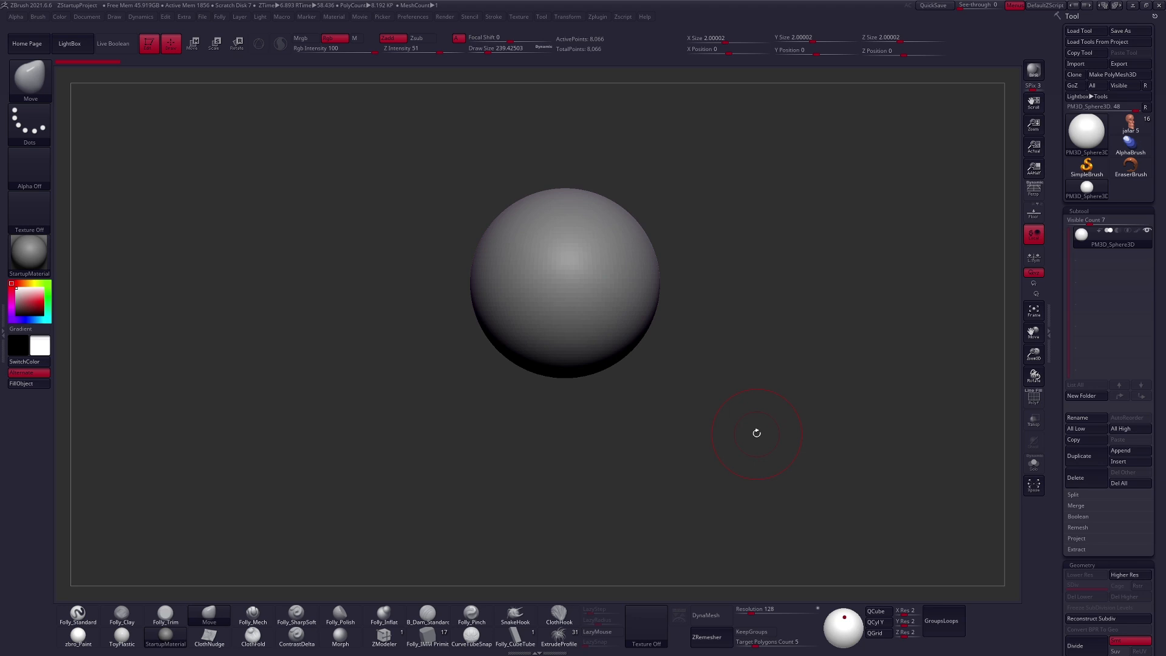
- Try pulling the sphere's side outward with the Move brush at about size 465 and undo the stroke
key("space")
mouse_move(634, 282)
left_mouse_down()
mouse_move(665, 302)
mouse_move(655, 323)
left_mouse_up()
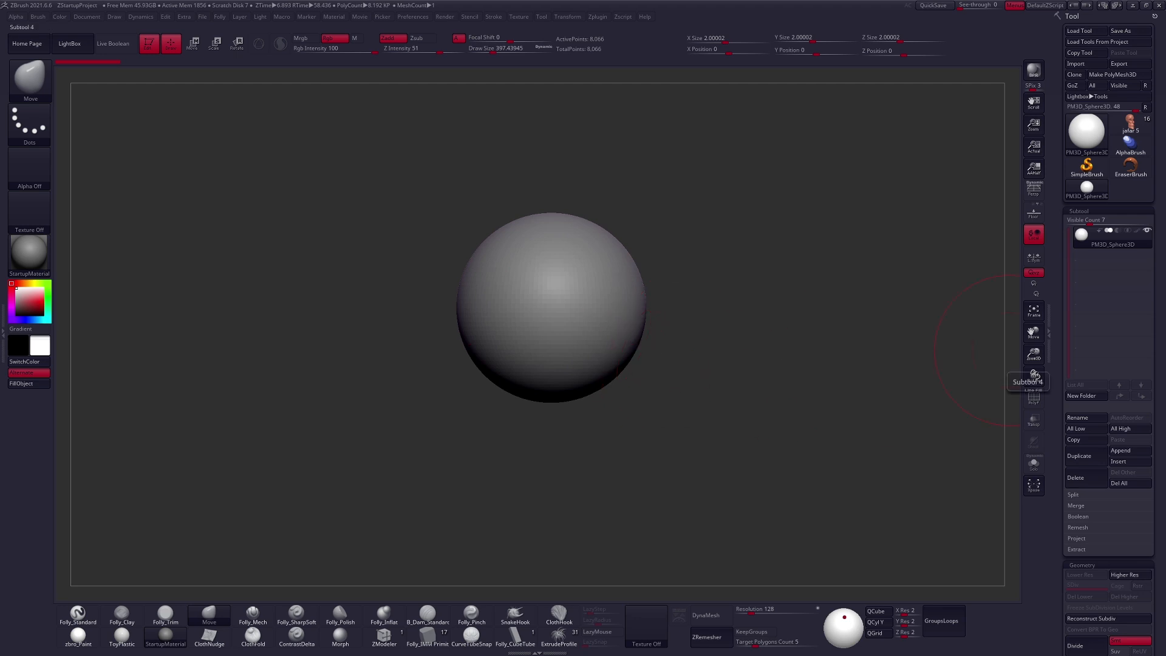
left_click_drag(838, 309, 851, 296, "alt")
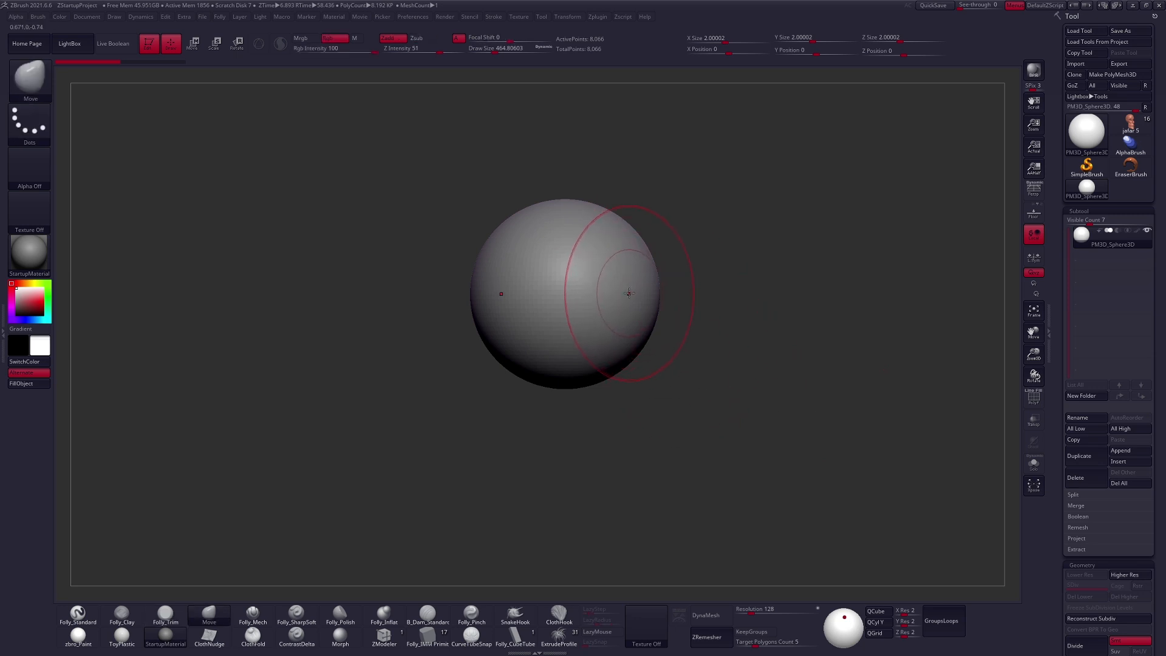
left_click_drag(628, 293, 690, 293)
key("ctrl+z")
- Try the Folly_Trim brush at about size 292 and the Move brush at about size 482 on the sphere's side
key("3")
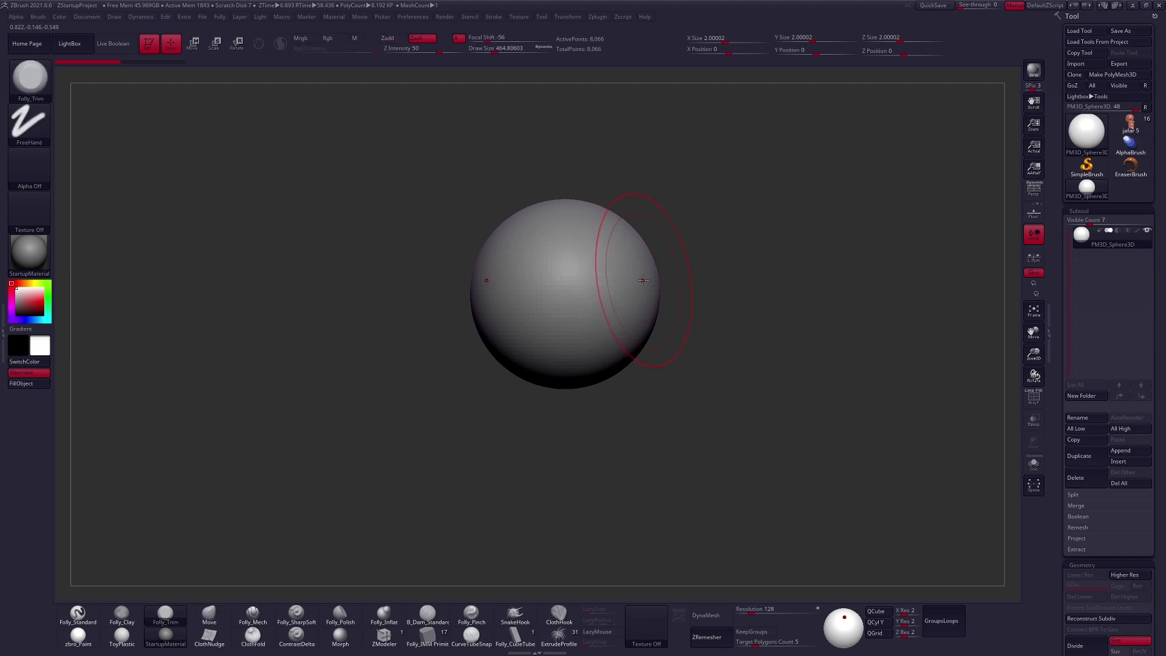
mouse_move(718, 417)
left_mouse_down("alt")
mouse_move(737, 432)
mouse_move(756, 400)
mouse_move(745, 394)
left_mouse_up("alt")
key("s")
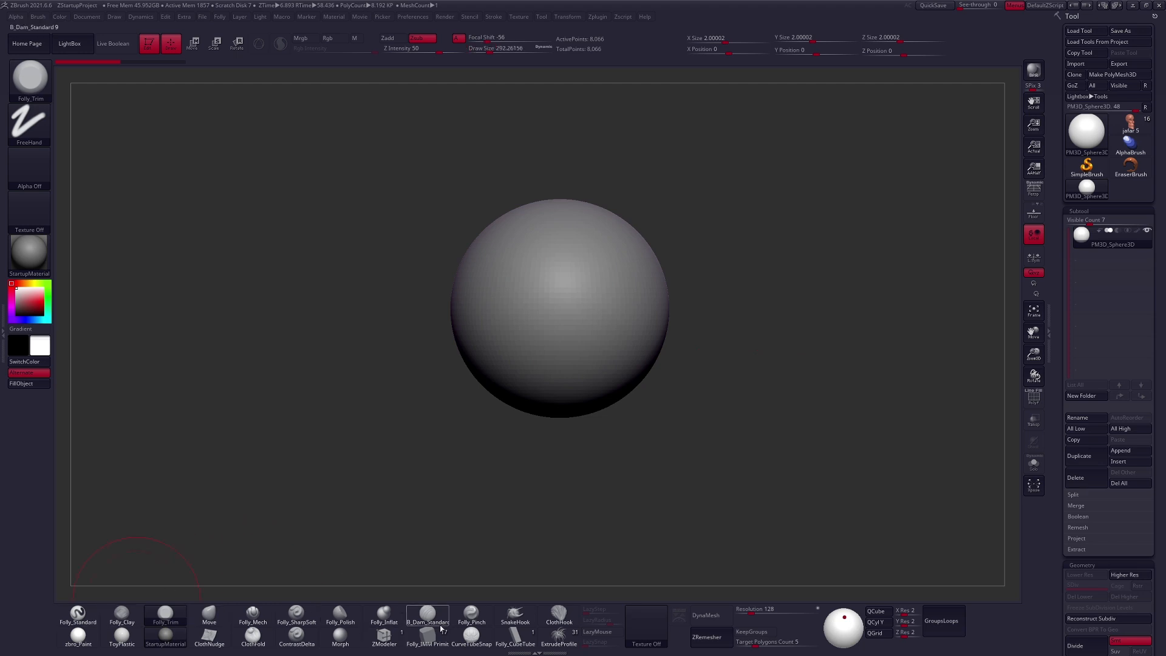
key("space")
left_click_drag(643, 316, 649, 317)
mouse_move(644, 320)
right_mouse_down("alt")
mouse_move(787, 320)
mouse_move(584, 361)
right_mouse_up("alt")
mouse_move(655, 356)
right_mouse_down("alt")
mouse_move(570, 320)
mouse_move(606, 343)
right_mouse_up("alt")
key("space")
mouse_move(605, 344)
left_mouse_down()
mouse_move(601, 308)
mouse_move(580, 354)
mouse_move(570, 331)
left_mouse_up()
mouse_move(570, 331)
right_mouse_down("shift")
mouse_move(643, 362)
mouse_move(572, 344)
mouse_move(613, 340)
right_mouse_up("shift")
- Flatten both sides of the sphere symmetrically with the Transpose line, narrowing it to about 1.54 units in X
key("w")
left_click_drag(617, 341, 661, 340)
right_click_drag(639, 342, 631, 341)
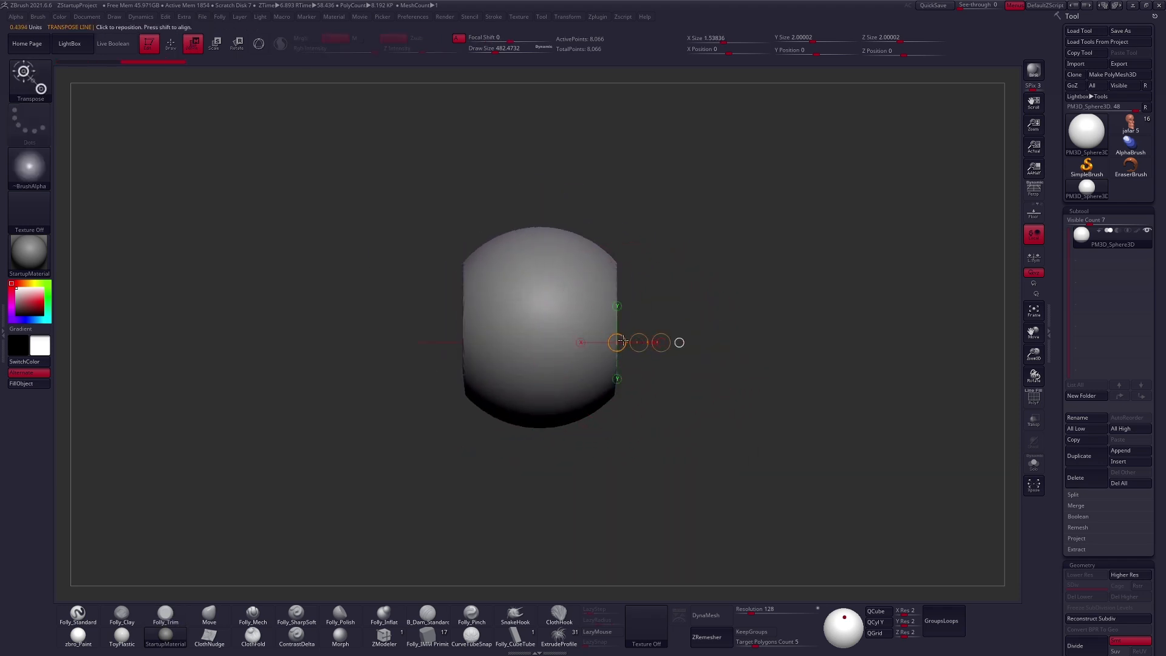
key("q")
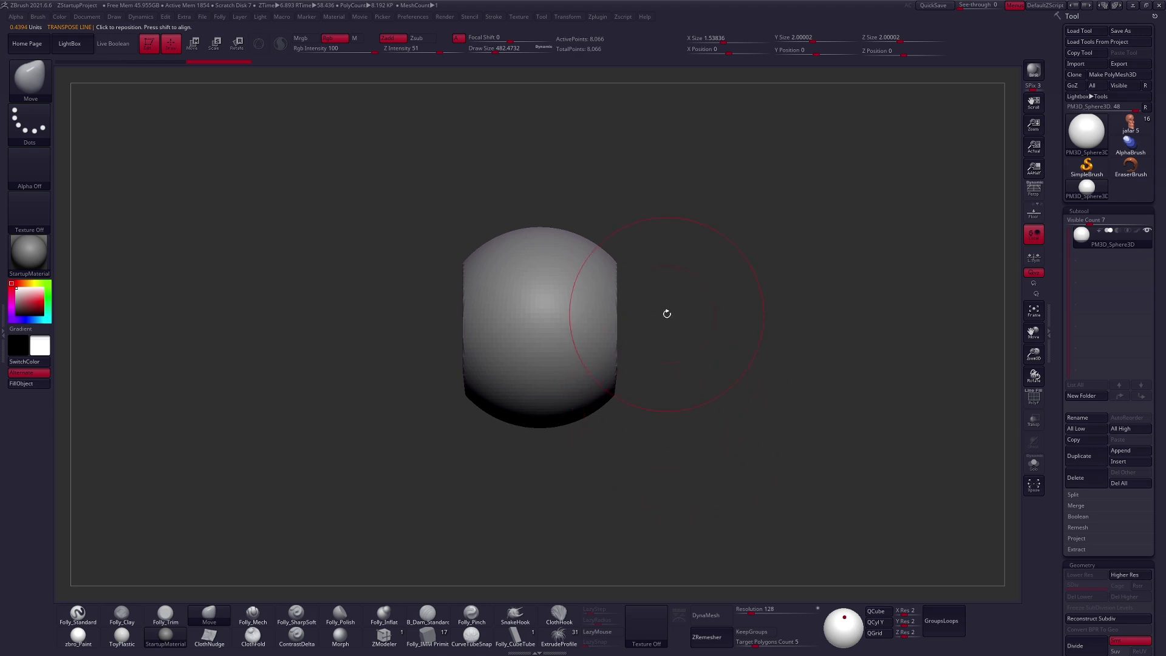
- Try clipping the side of the flattened sphere along a near-vertical line with the ClipCurve brush
mouse_move(609, 421)
right_mouse_down("alt")
mouse_move(632, 425)
mouse_move(647, 391)
right_mouse_up("alt")
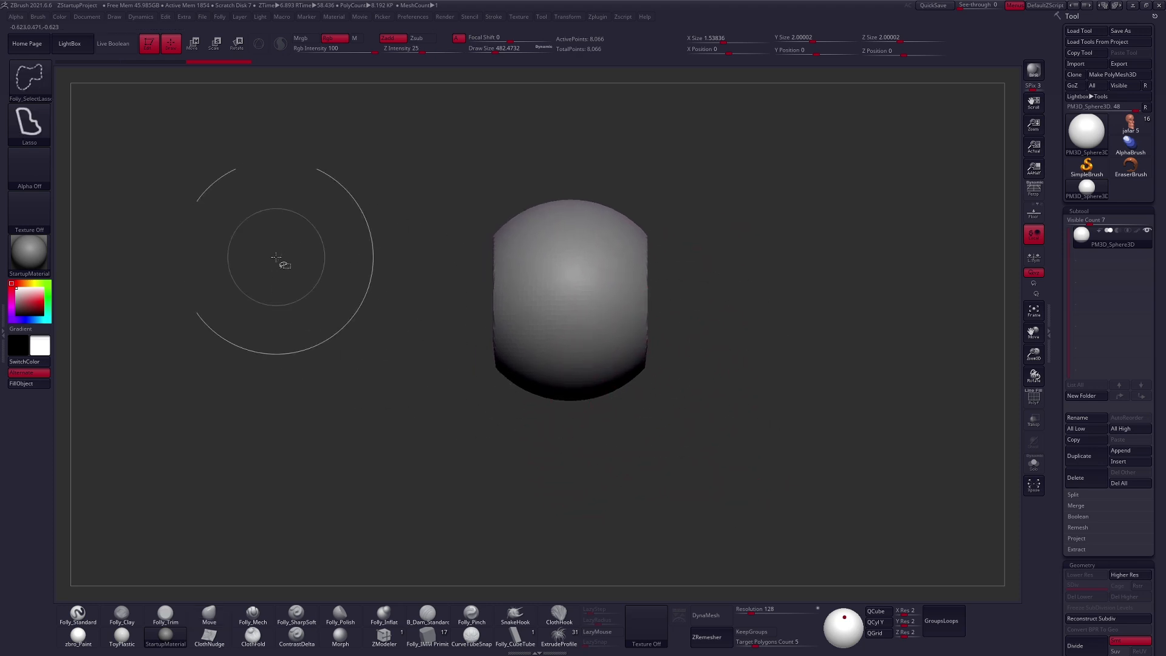
left_click(40, 89, "ctrl+shift")
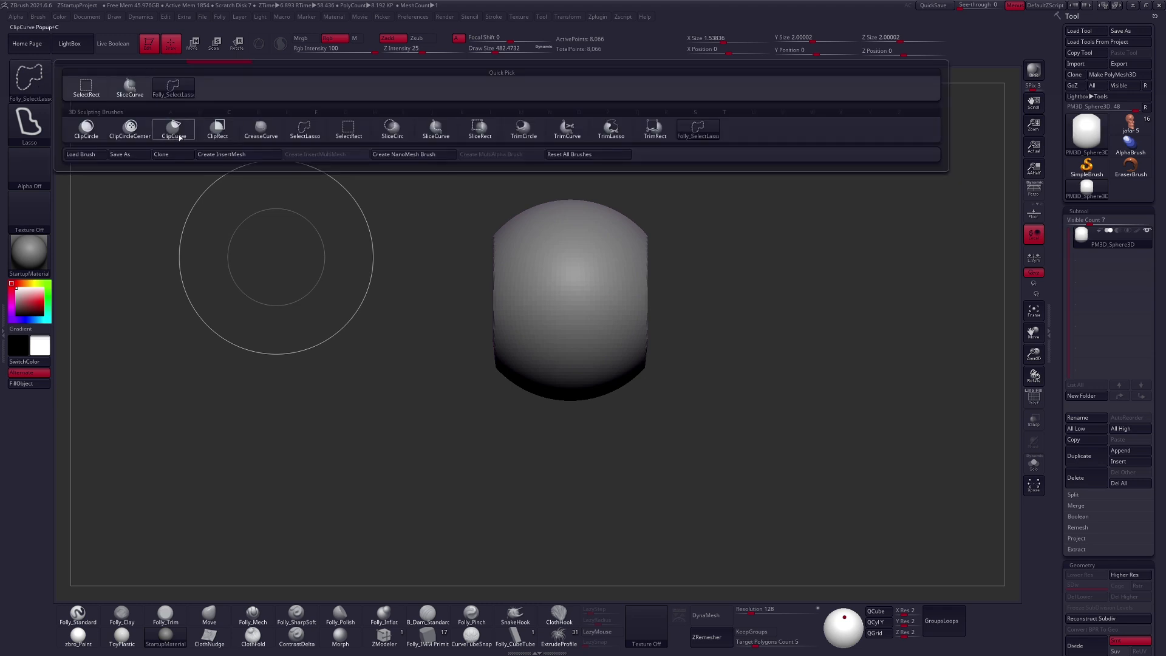
left_click(178, 134)
mouse_move(637, 208)
left_mouse_down("ctrl+shift")
mouse_move(642, 445)
mouse_move(666, 473)
left_mouse_up("ctrl+shift")
key("space")
left_click(698, 419)
- Duplicate the flattened sphere subtool and move the copy down and forward with the Transpose line in side view
left_click_drag(714, 387, 686, 421)
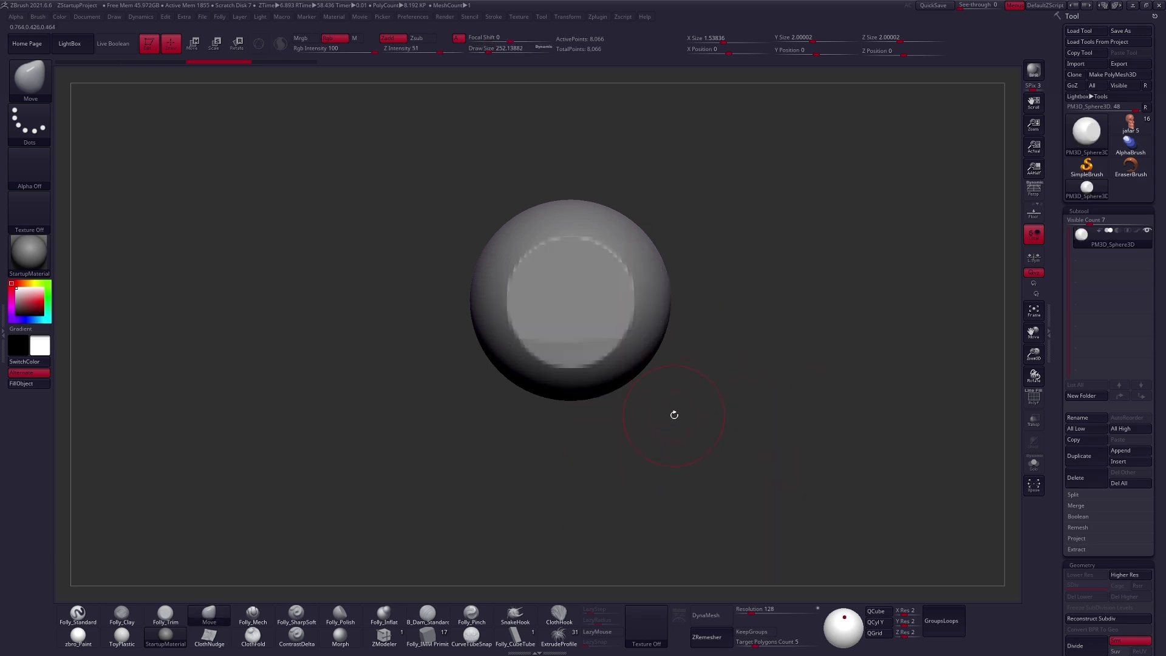
left_click_drag(674, 414, 708, 417, "alt")
left_click(1074, 456)
key("w")
left_click_drag(600, 336, 601, 422)
mouse_move(602, 382)
left_mouse_down()
mouse_move(573, 389)
mouse_move(598, 374)
mouse_move(534, 434)
mouse_move(532, 464)
left_mouse_up()
- Shape the duplicated piece into a tapered face form overlapping the round skull with the Move brush
key("q")
key("space")
mouse_move(548, 231)
left_mouse_down()
mouse_move(553, 221)
mouse_move(583, 232)
left_mouse_up()
key("space")
mouse_move(570, 199)
left_mouse_down()
mouse_move(583, 192)
mouse_move(526, 205)
left_mouse_up()
mouse_move(513, 284)
right_mouse_down("shift")
mouse_move(499, 261)
mouse_move(576, 268)
right_mouse_up("shift")
right_click_drag(625, 413, 562, 402)
key("space")
left_click_drag(657, 392, 644, 391)
mouse_move(663, 421)
right_mouse_down("alt")
mouse_move(640, 414)
mouse_move(690, 430)
mouse_move(666, 453)
mouse_move(653, 422)
right_mouse_up("alt")
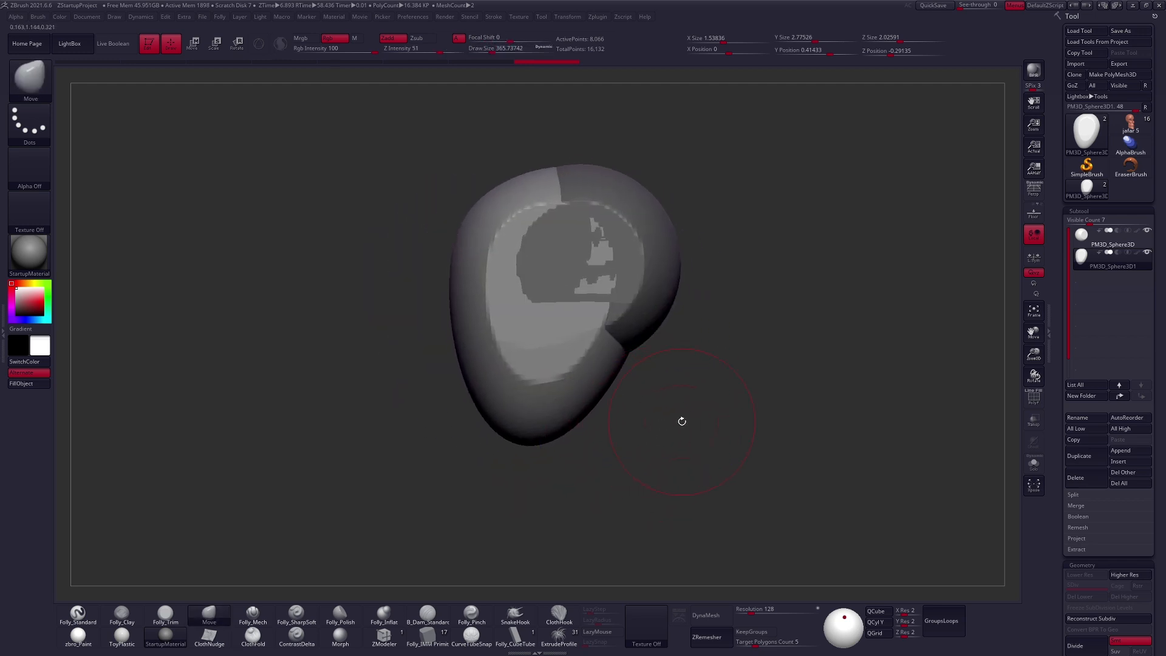
- Highlight the two pieces with polyframe, reselect the lower face piece and adjust its upper front with the Move brush
key("shift+f")
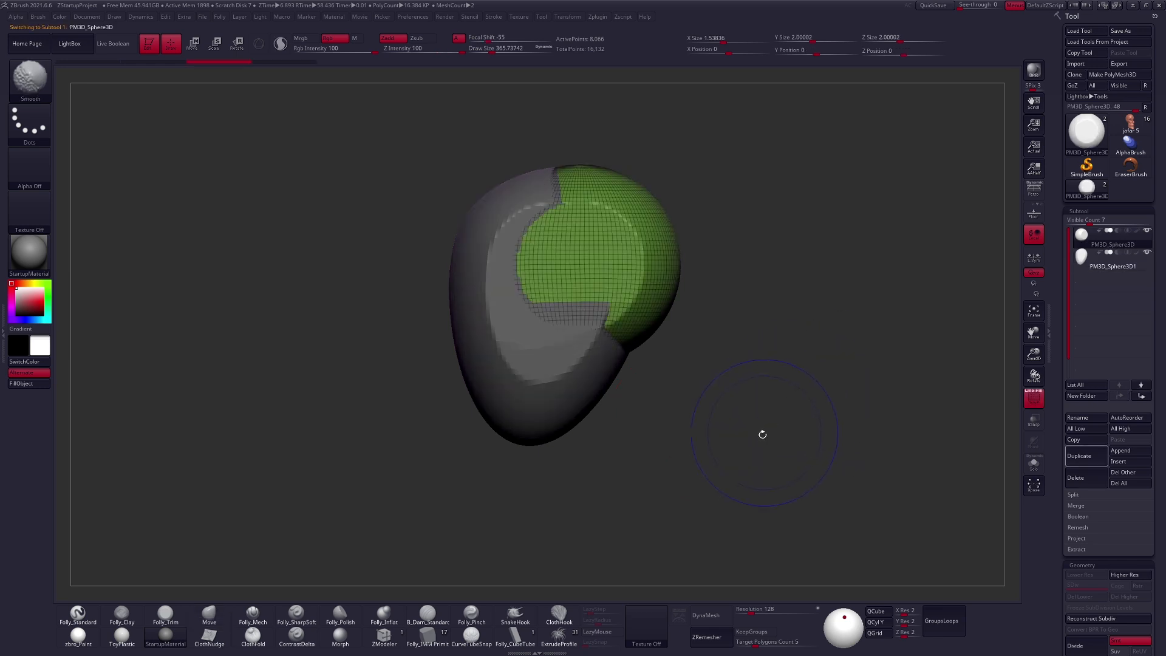
left_click(1080, 265)
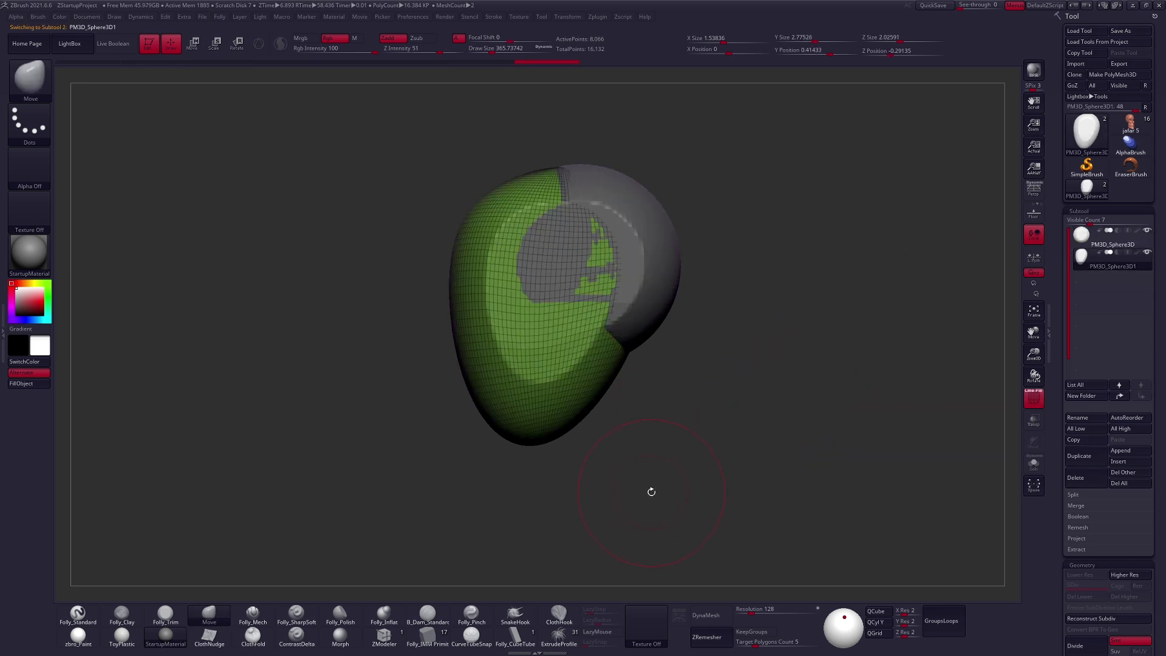
key("space")
mouse_move(508, 237)
left_mouse_down()
mouse_move(518, 237)
mouse_move(505, 226)
mouse_move(526, 250)
left_mouse_up()
key("space")
key("shift+f")
- Stretch the face piece's lower end downward with a large Move brush, lengthening it to about 3.45 units in Y
right_click_drag(553, 287, 625, 380)
key("space")
mouse_move(608, 387)
left_mouse_down()
mouse_move(619, 387)
mouse_move(604, 417)
mouse_move(605, 393)
mouse_move(593, 463)
left_mouse_up()
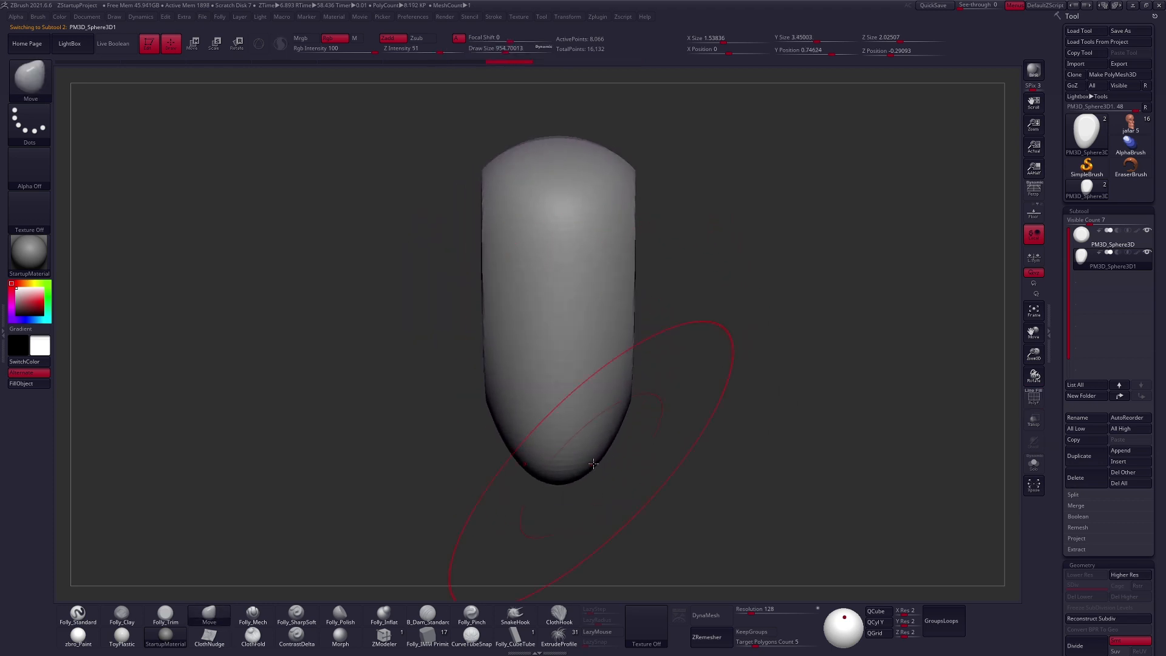
right_click_drag(662, 467, 585, 473, "shift")
right_click_drag(731, 395, 708, 395, "alt")
key("space")
left_click_drag(714, 398, 704, 400)
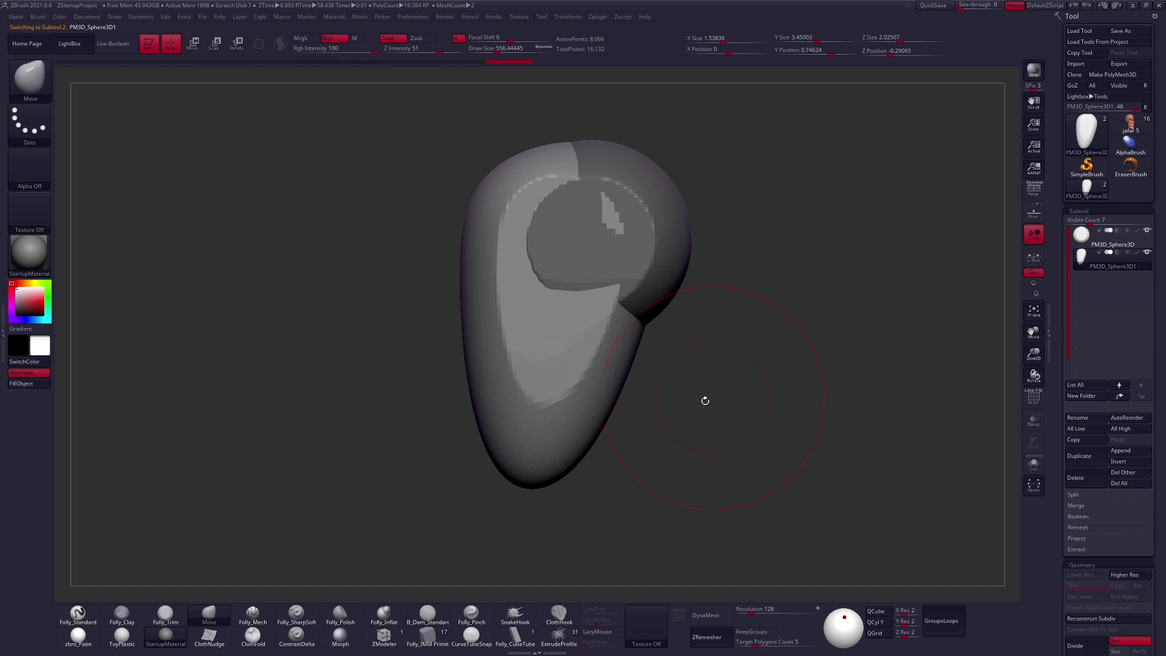
- Push the face piece's chin up and broaden it with the Move brush, shortening the piece to about 2.85 units in Y
right_click_drag(629, 437, 643, 398, "alt")
key("space")
left_click_drag(554, 396, 557, 396)
left_click_drag(556, 435, 554, 390)
mouse_move(557, 390)
right_mouse_down()
mouse_move(593, 382)
mouse_move(632, 422)
right_mouse_up()
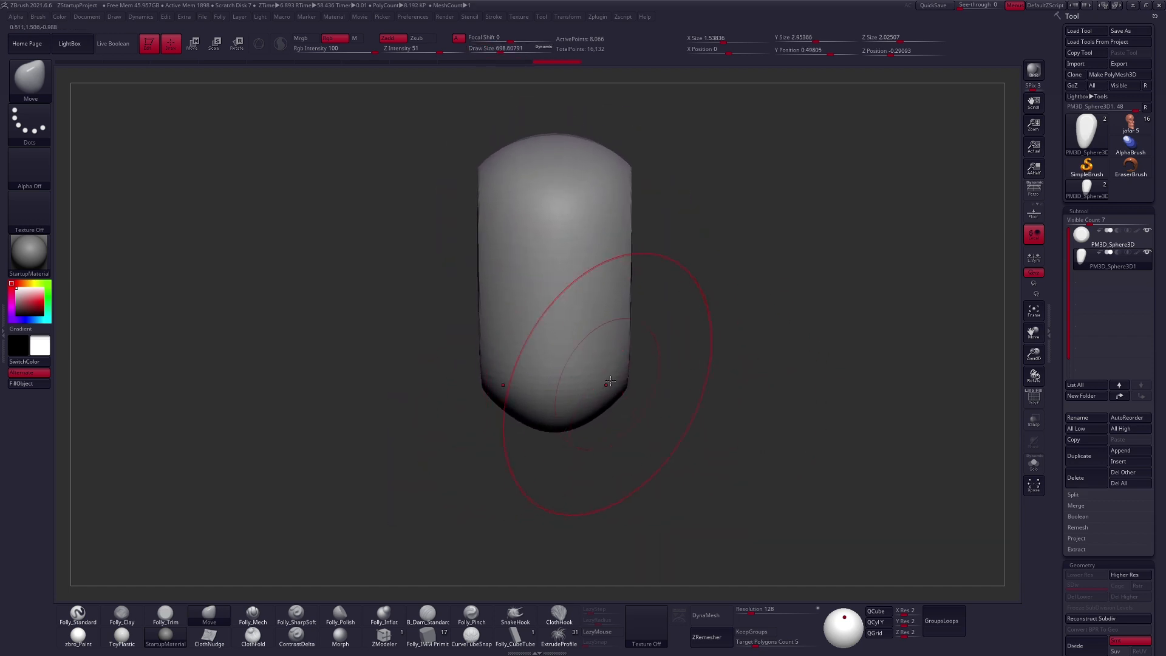
right_click_drag(598, 382, 571, 389)
left_click_drag(630, 402, 643, 388)
key("space")
right_click_drag(560, 401, 578, 407)
- Build flatter planes on the face piece's chin and side with the Folly_Mech brush at about size 398
key("2")
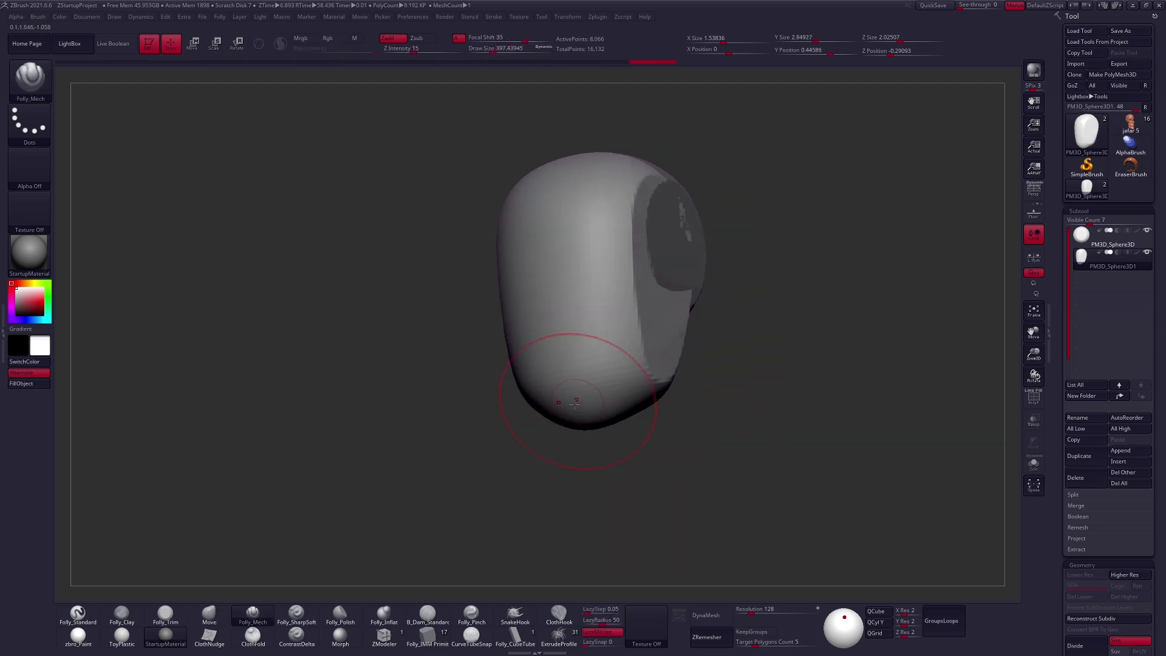
right_click_drag(592, 400, 552, 424)
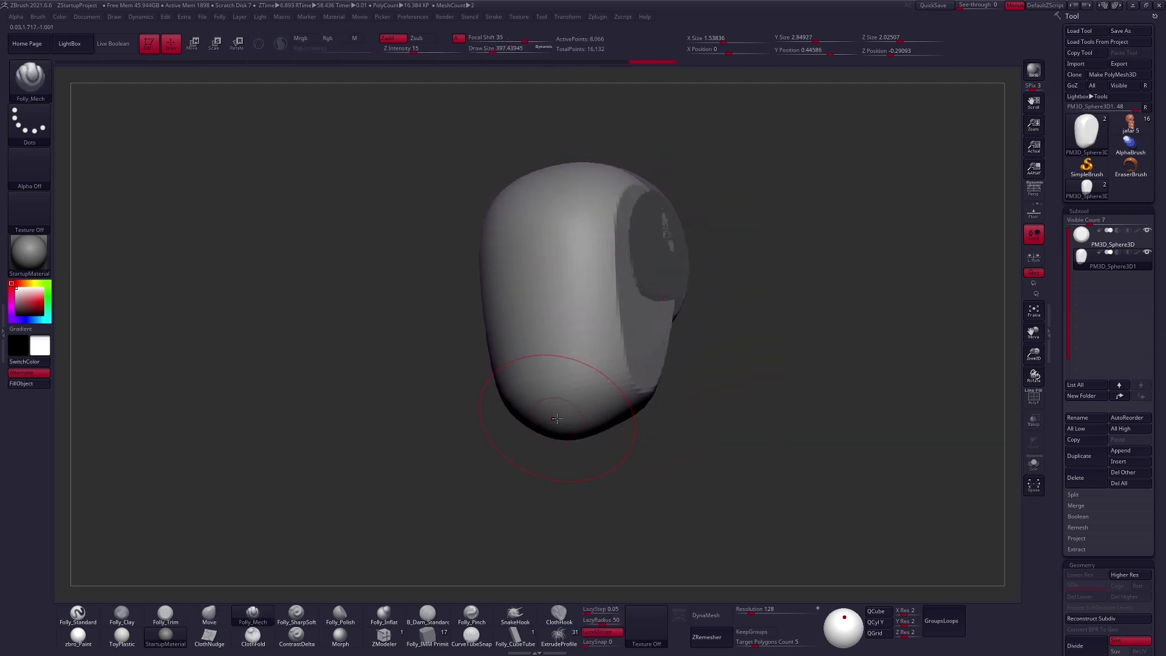
mouse_move(626, 410)
right_mouse_down()
mouse_move(584, 424)
mouse_move(611, 419)
right_mouse_up()
left_click_drag(654, 284, 662, 277)
right_click_drag(662, 276, 645, 304)
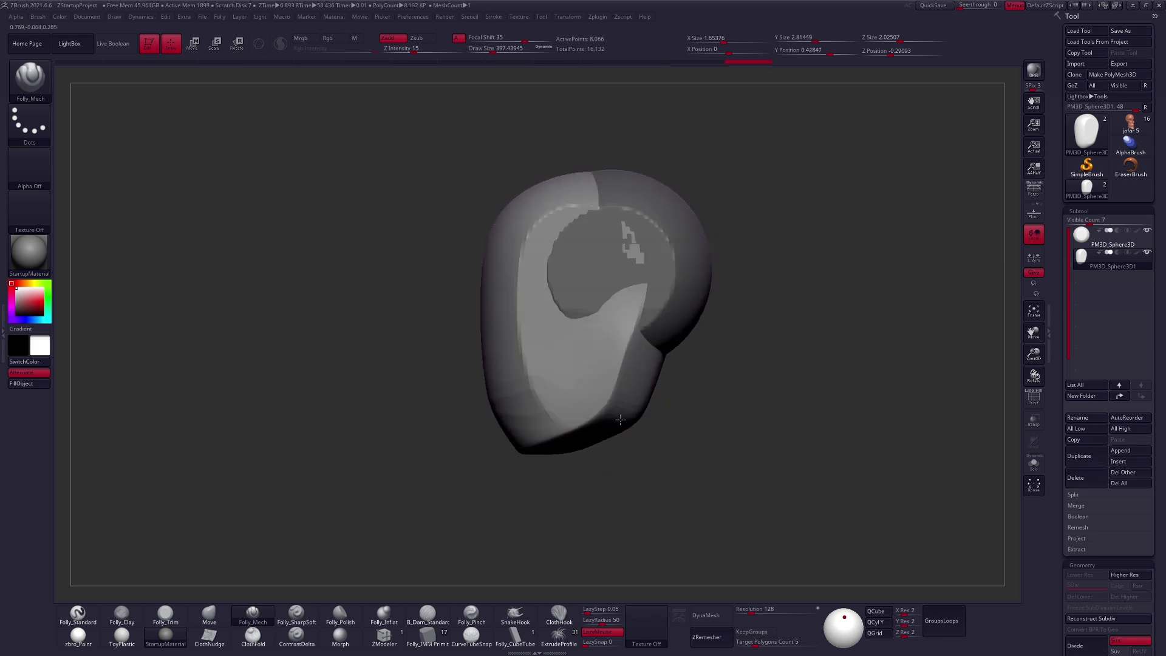
mouse_move(574, 399)
right_mouse_down("shift")
mouse_move(619, 400)
mouse_move(657, 373)
mouse_move(558, 427)
mouse_move(629, 443)
mouse_move(614, 437)
mouse_move(623, 427)
right_mouse_up("shift")
- Refine the side and jaw planes of the face piece with the Folly_Mech brush at about size 350
key("s")
left_click_drag(702, 400, 697, 398)
mouse_move(644, 182)
left_mouse_down()
mouse_move(600, 267)
mouse_move(607, 392)
left_mouse_up()
right_click_drag(618, 454, 651, 409)
- Examine a Plane3D mesh with its polyframe shown and return to the two-piece sphere tool
key("w")
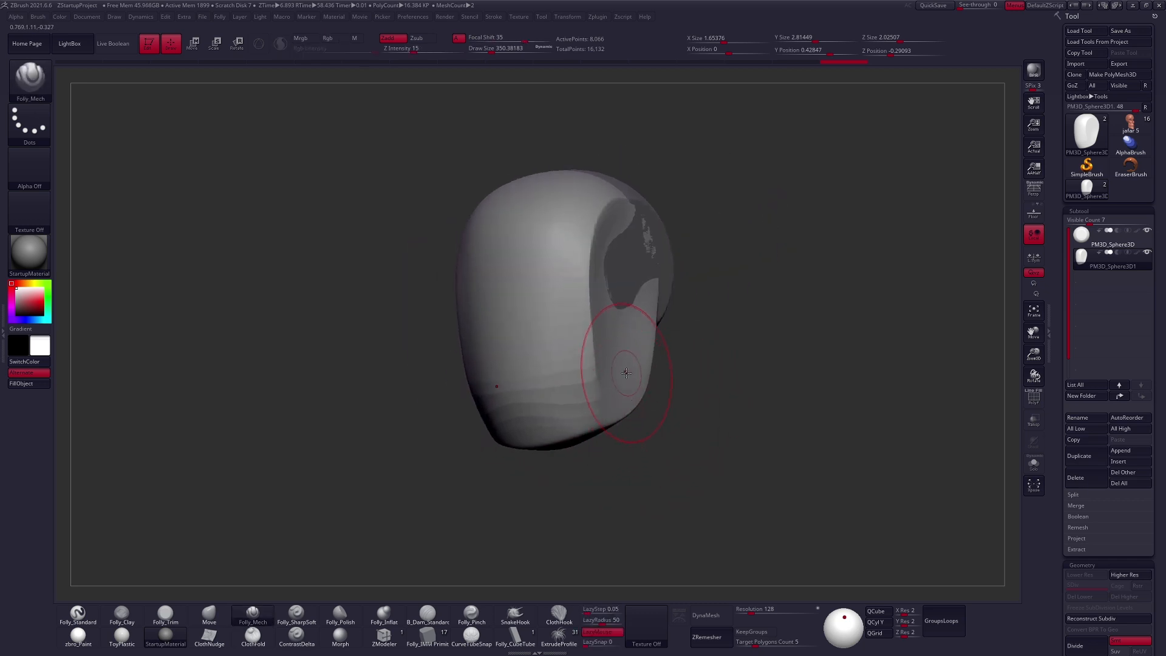
left_click(1086, 133)
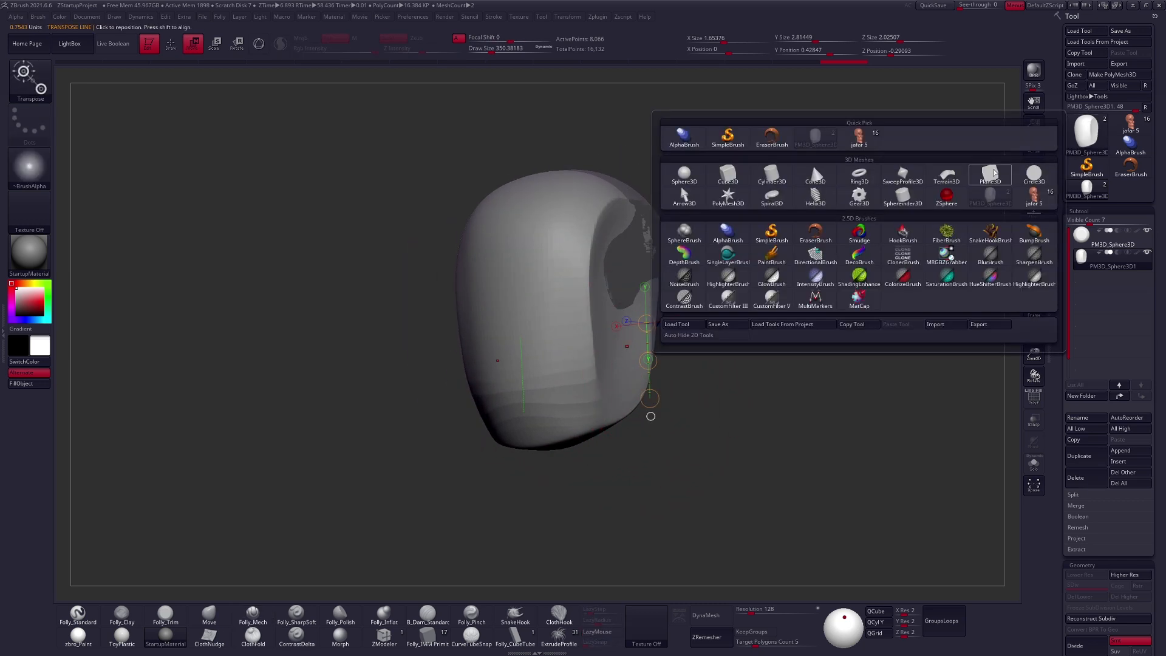
left_click(989, 176)
mouse_move(766, 445)
left_mouse_down()
mouse_move(821, 441)
mouse_move(752, 450)
left_mouse_up()
key("shift+f")
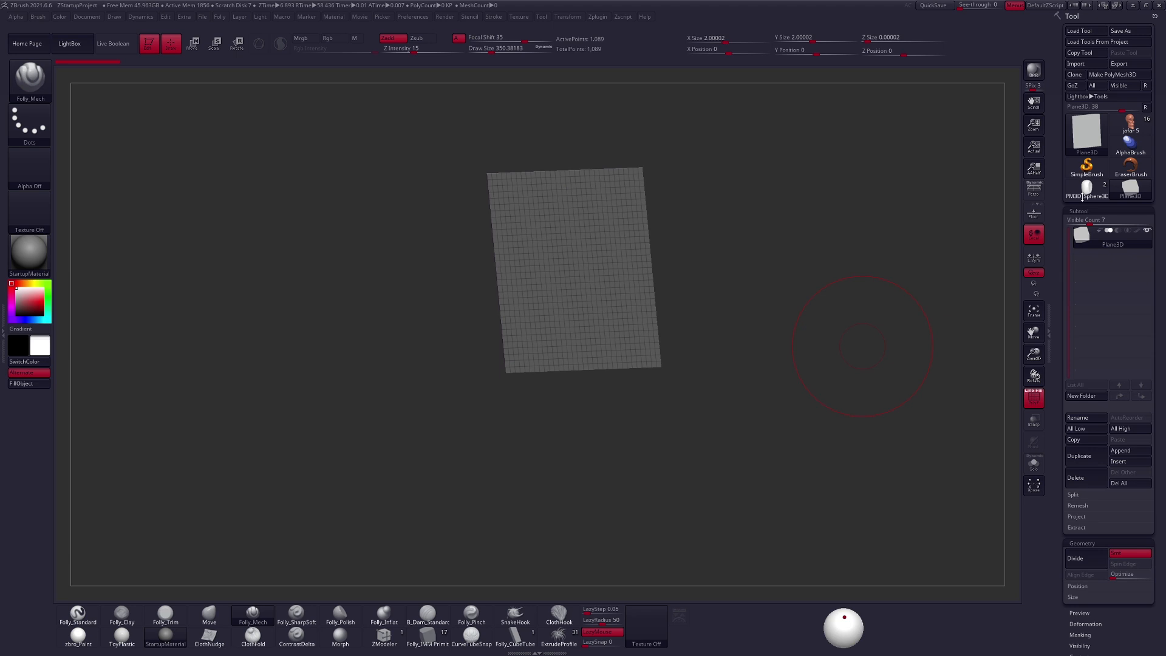
left_click(1085, 189)
- Flatten the back of the face piece with a Transpose line in side view, reducing it to about 1.29 units in Z
key("w")
left_click_drag(613, 339, 660, 336)
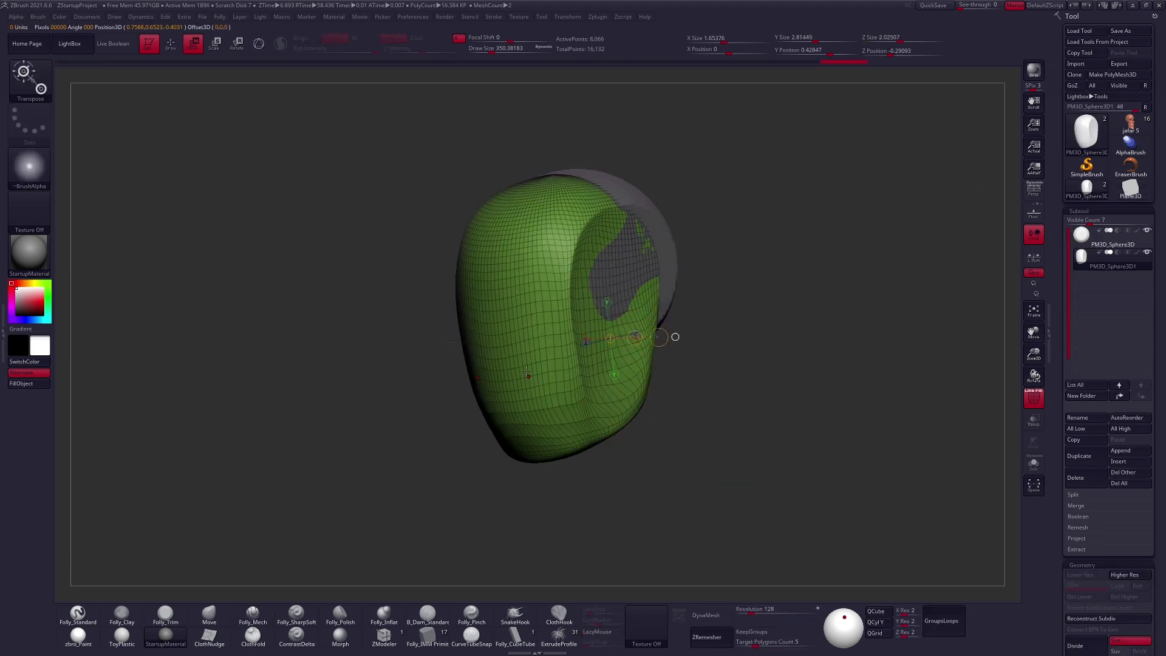
mouse_move(672, 469)
left_mouse_down()
mouse_move(733, 449)
mouse_move(675, 460)
mouse_move(675, 471)
mouse_move(695, 457)
mouse_move(678, 422)
mouse_move(638, 409)
mouse_move(755, 408)
left_mouse_up()
key("q")
key("shift+f")
key("w")
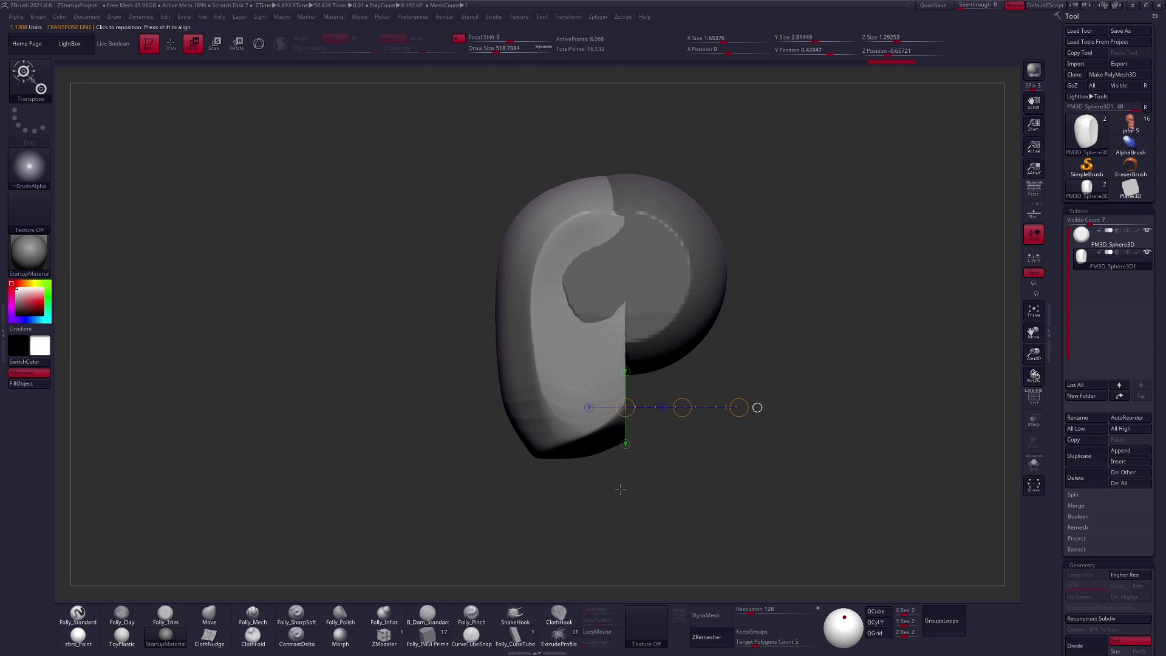
key("q")
- Reshape the face piece's lower rear edge and flattened back with the Move brush, undoing unwanted strokes, and reselect the skull sphere
key("space")
left_click_drag(613, 432, 615, 412)
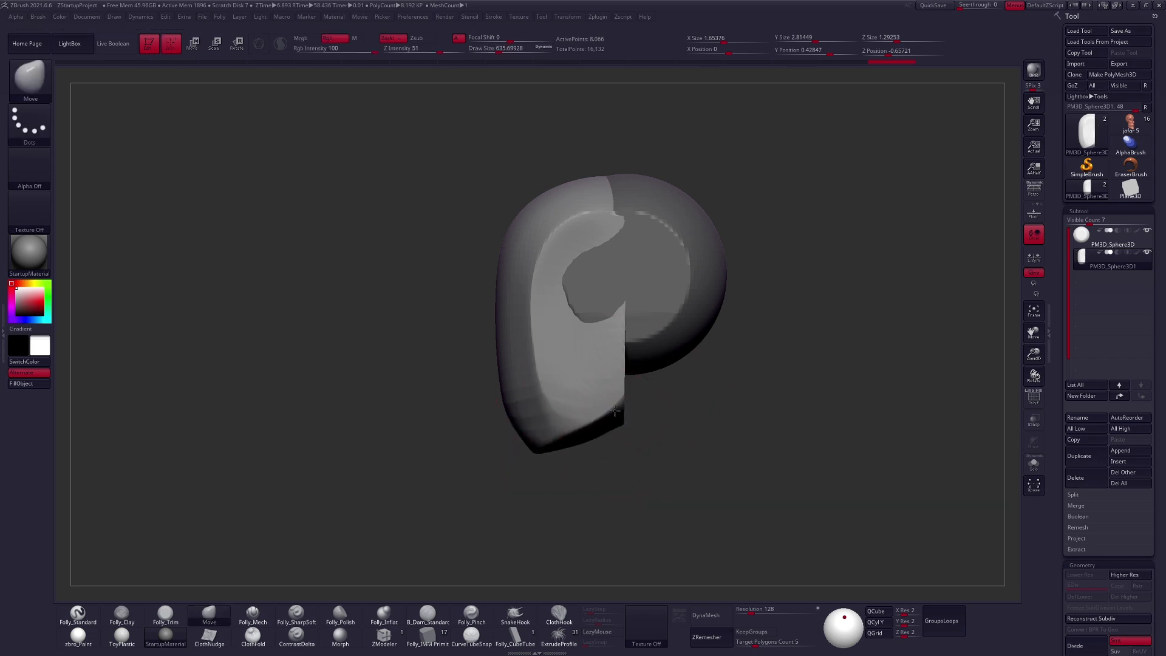
left_click_drag(622, 311, 632, 308)
key("ctrl+z")
key("ctrl+z")
key("ctrl+z")
key("ctrl+z")
key("ctrl+z")
key("ctrl+z")
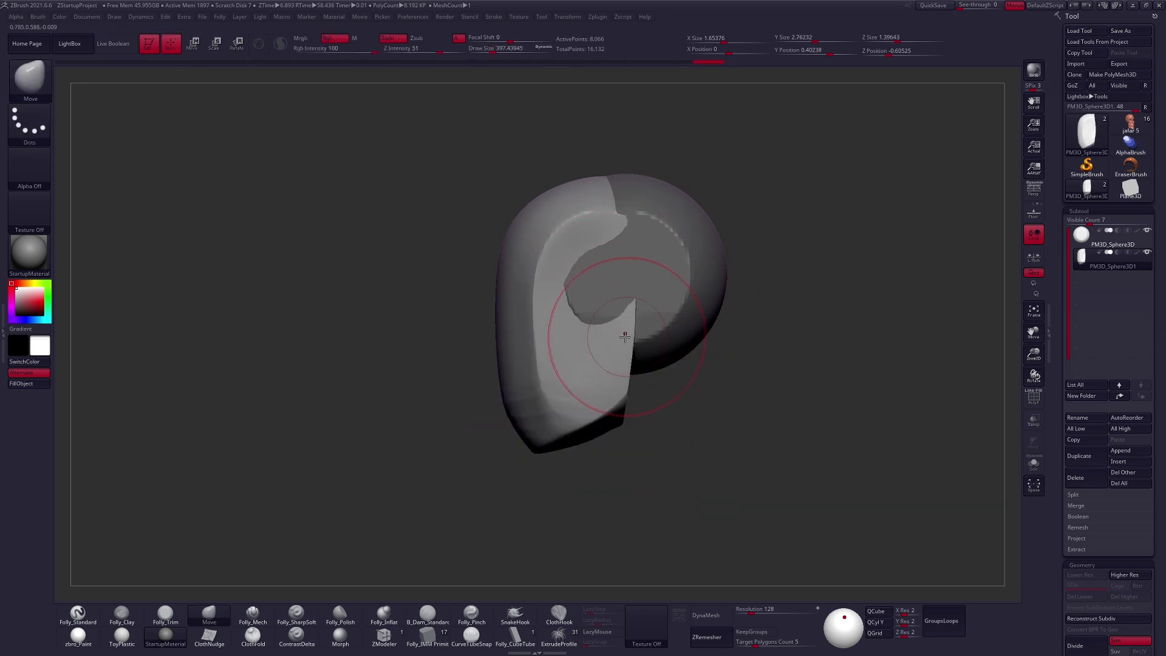
key("ctrl+z")
key("ctrl+z")
key("ctrl+z")
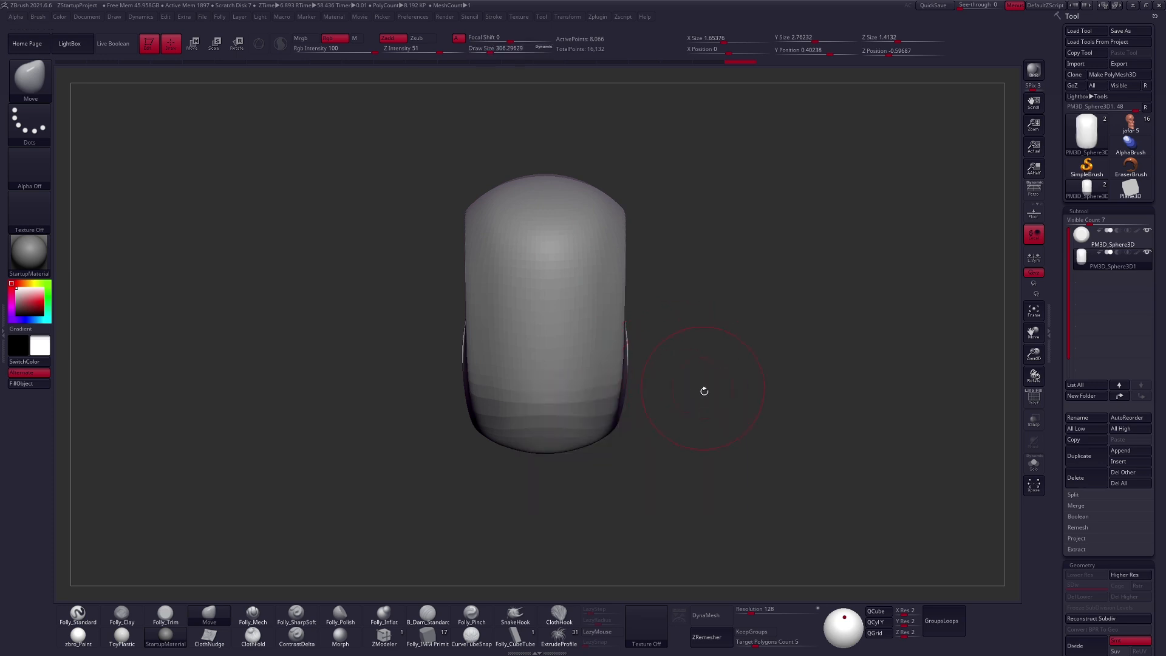
key("ctrl+z")
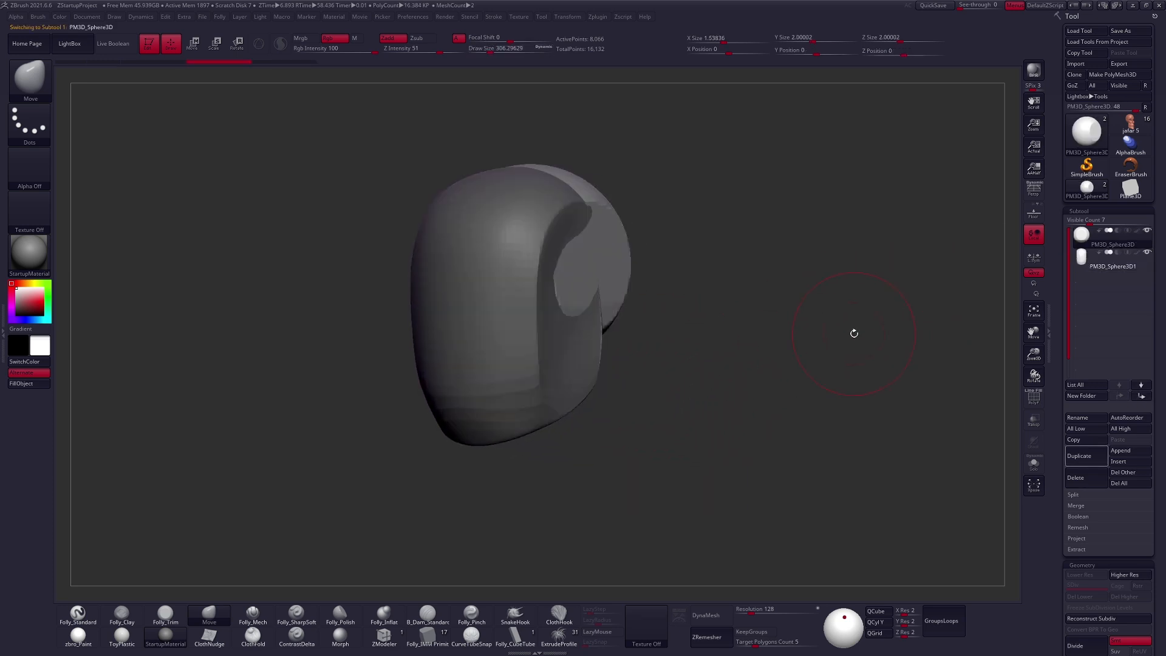
- Merge the skull and face spheres into one subtool and DynaMesh it at resolution 128
left_click(1075, 505)
left_click(1083, 516)
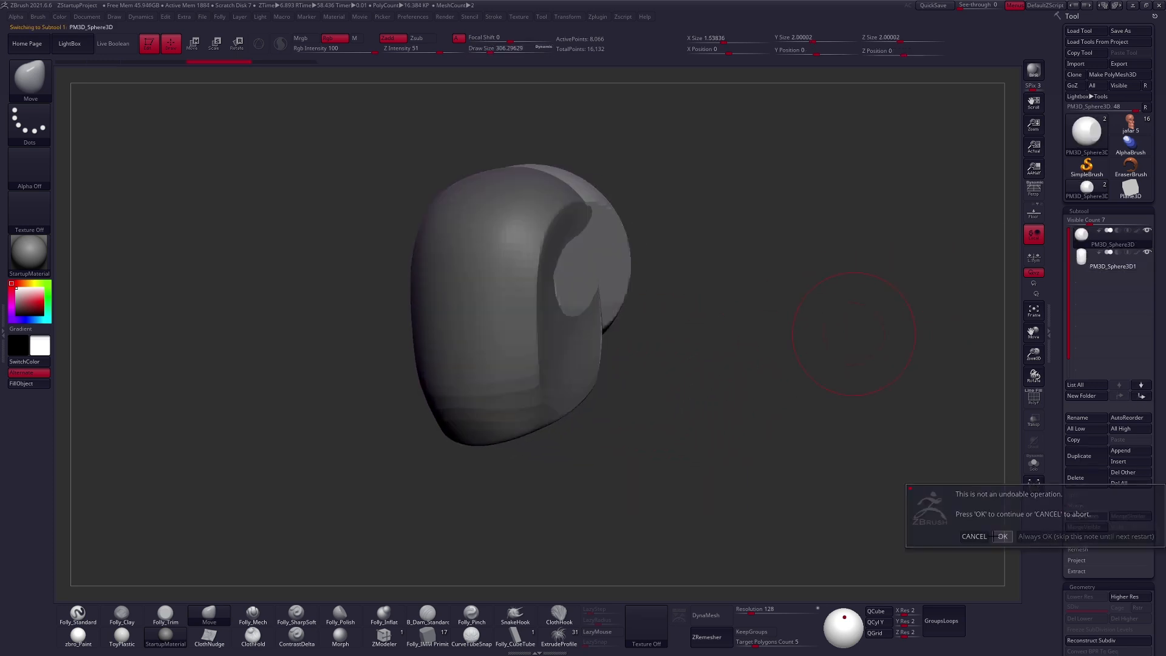
left_click(969, 535)
left_click(706, 615)
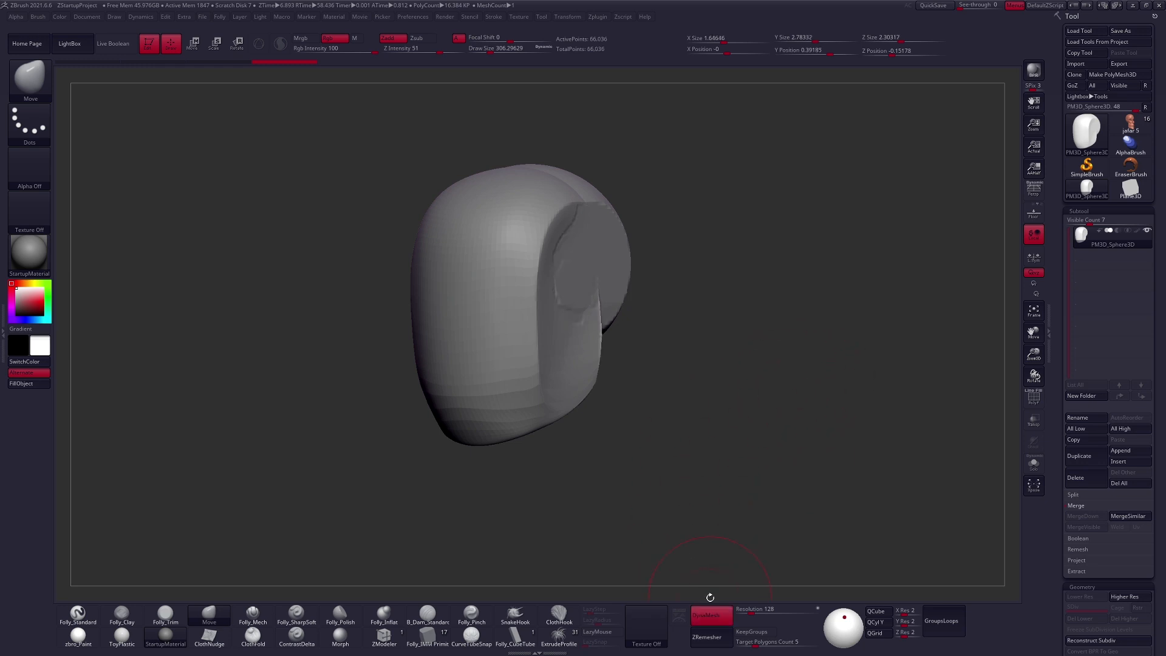
left_click(1082, 586)
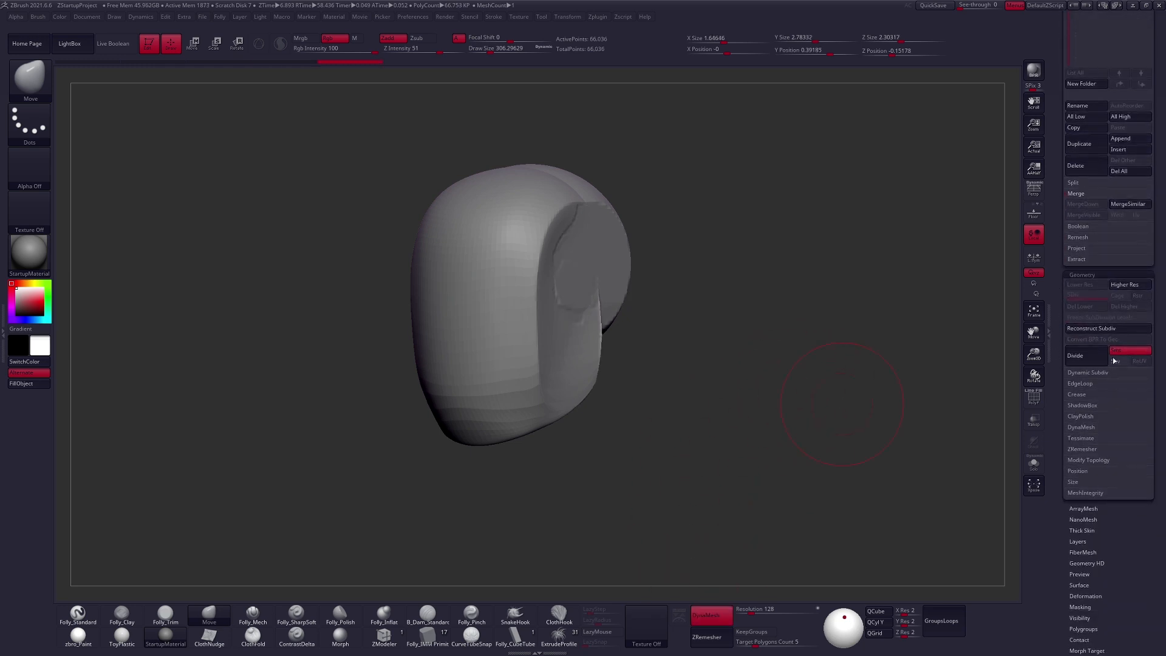
left_click(1082, 428)
left_click(1085, 428)
scroll(1072, 537, "up", 5)
- Smooth the seam on the side of the head where the skull and face pieces meet
mouse_move(693, 358)
left_mouse_down()
mouse_move(731, 390)
mouse_move(648, 290)
left_mouse_up()
mouse_move(830, 271)
left_mouse_down("ctrl")
mouse_move(887, 218)
mouse_move(900, 341)
mouse_move(947, 309)
left_mouse_up("ctrl")
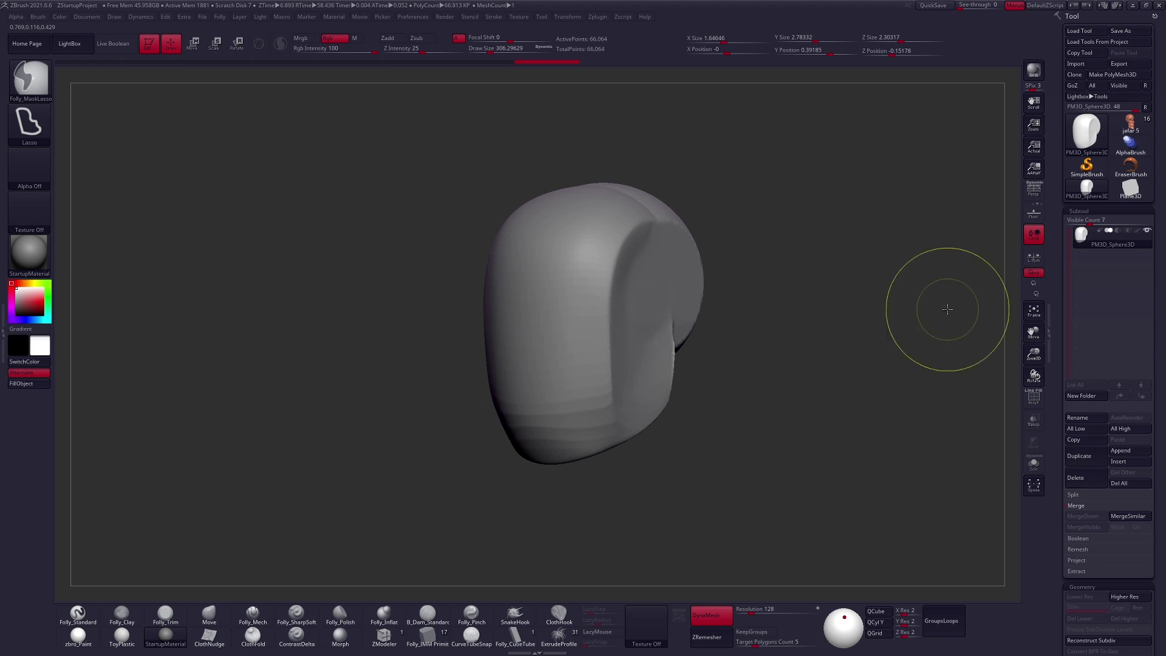
mouse_move(650, 259)
right_mouse_down()
mouse_move(644, 279)
mouse_move(729, 338)
right_mouse_up()
key("space")
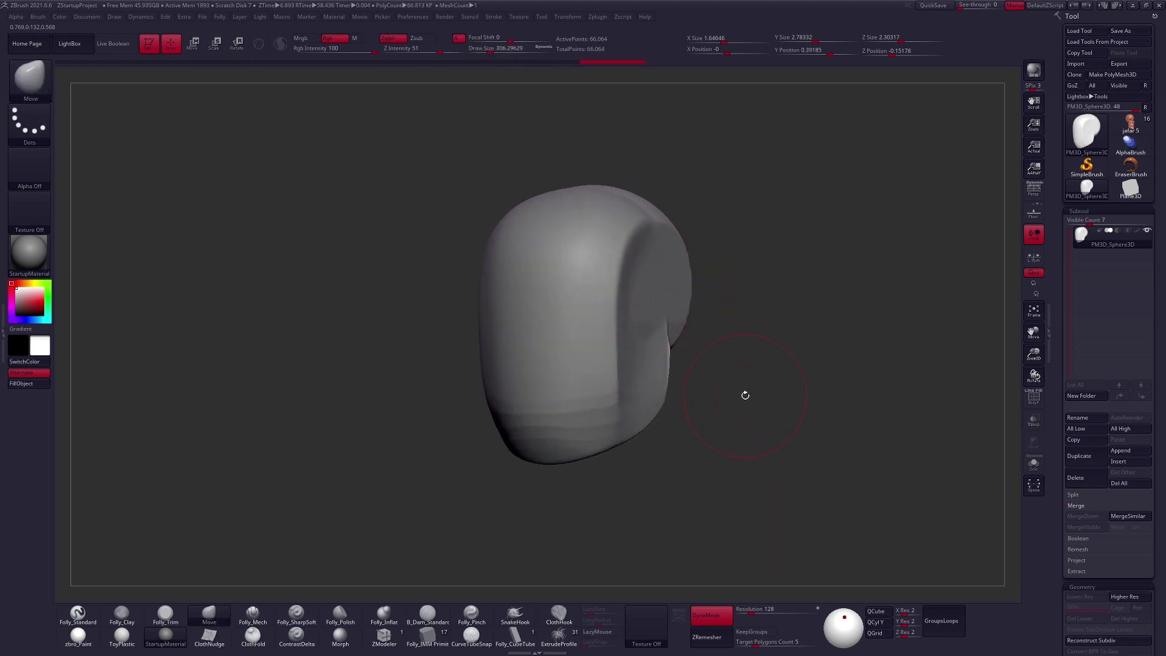
- Taper the lower face toward a narrower chin with the Move brush at about size 335
right_click_drag(687, 430, 677, 413)
key("space")
key("space")
key("s")
left_click_drag(631, 404, 618, 434)
mouse_move(631, 402)
right_mouse_down()
mouse_move(624, 367)
mouse_move(593, 340)
right_mouse_up()
key("space")
mouse_move(544, 406)
left_mouse_down()
mouse_move(593, 369)
mouse_move(555, 416)
left_mouse_up()
key("space")
right_click_drag(558, 408, 580, 442, "shift")
mouse_move(664, 413)
right_mouse_down()
mouse_move(645, 417)
mouse_move(628, 365)
mouse_move(672, 410)
right_mouse_up()
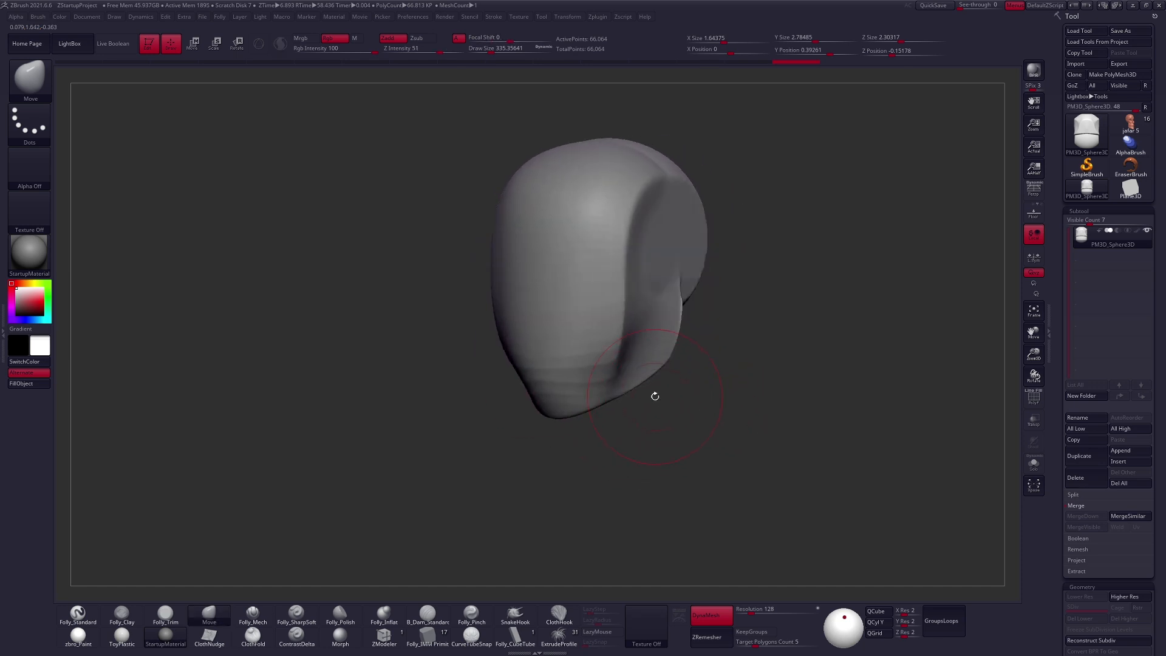
right_click_drag(600, 390, 599, 364)
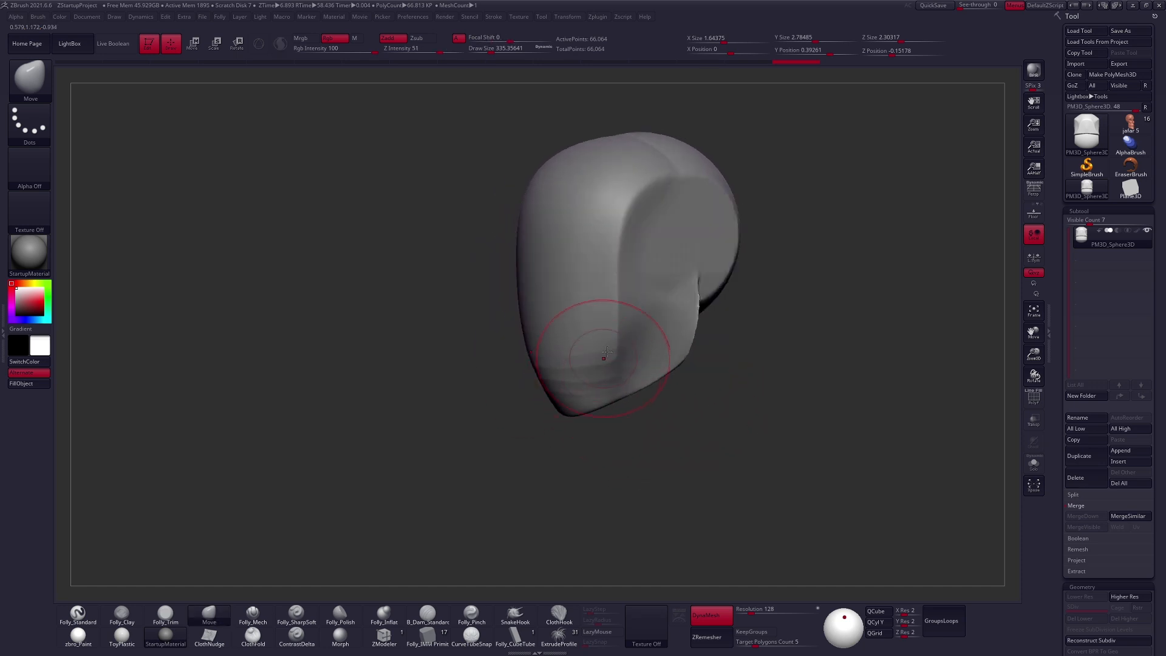
- Flatten the side of the skull, cheek and jaw into planes with the Folly_Mech brush at about size 265
key("5")
key("space")
left_click_drag(650, 288, 646, 288)
right_click_drag(649, 291, 671, 328, "alt")
key("space")
left_click_drag(678, 332, 680, 329)
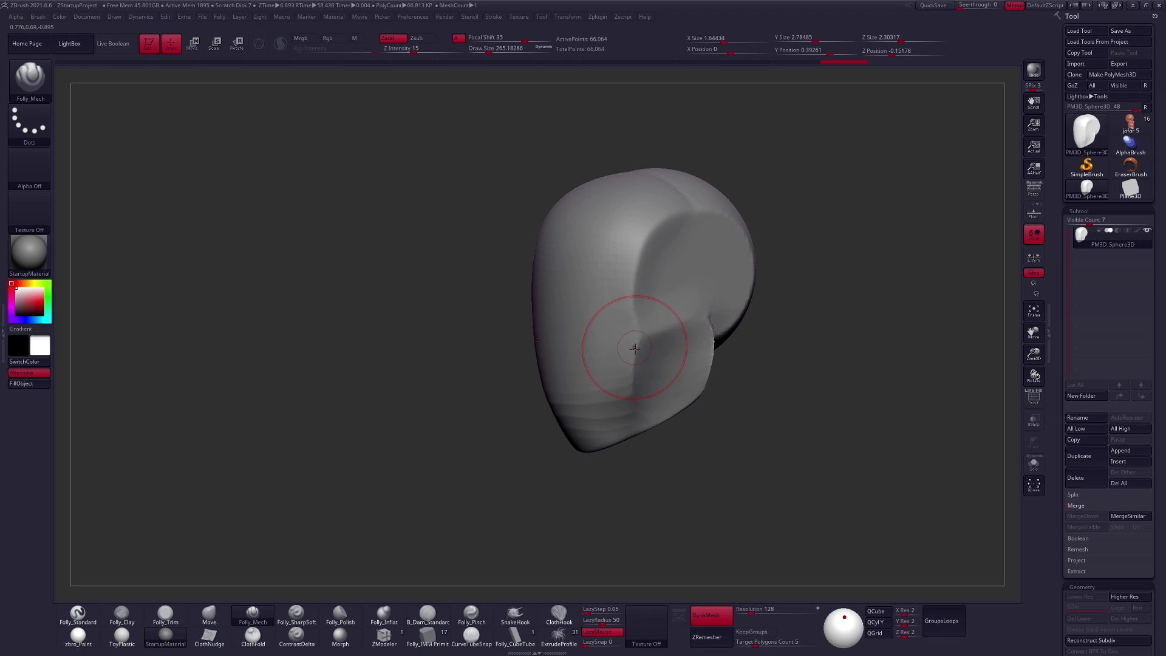
right_click_drag(634, 348, 652, 341)
left_click_drag(642, 338, 580, 487)
right_click_drag(628, 430, 650, 393)
- Adjust the rear jaw corner and widen the cheeks slightly with the Move brush
key("b")
key("m")
key("v")
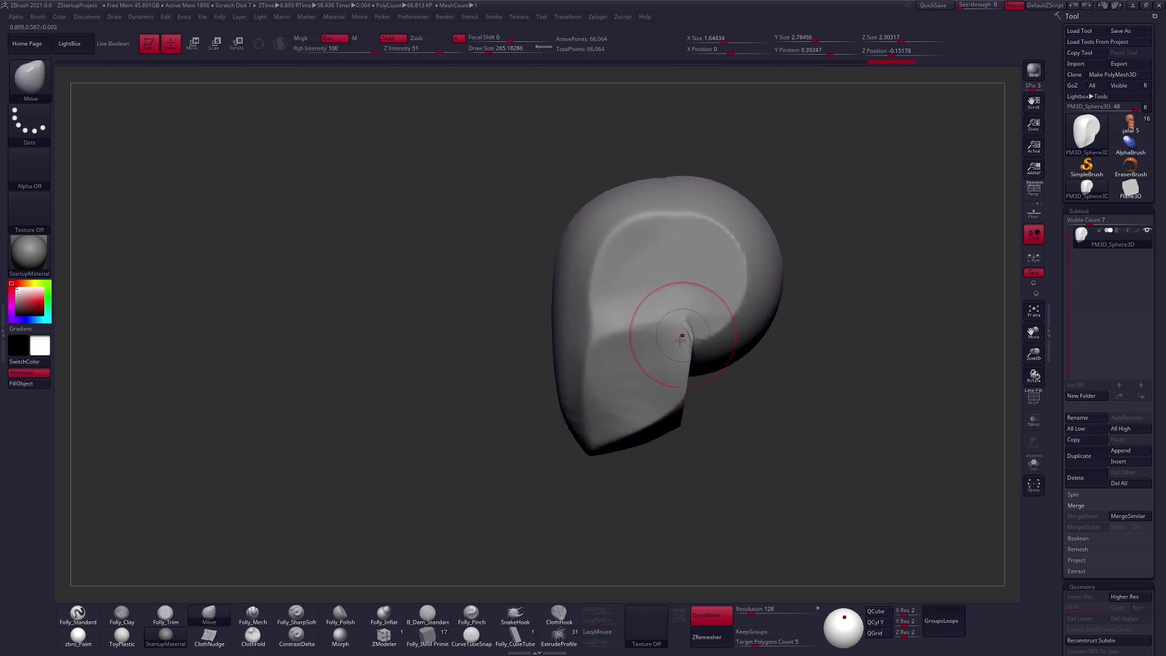
right_click_drag(680, 340, 645, 376)
left_click_drag(640, 370, 653, 383)
right_click_drag(620, 409, 645, 402)
left_click_drag(656, 366, 642, 365)
mouse_move(642, 364)
right_mouse_down("shift")
mouse_move(641, 343)
mouse_move(640, 367)
right_mouse_up("shift")
- Carve a horizontal eye line across the middle of the face with Folly_Mech and remesh the head
key("5")
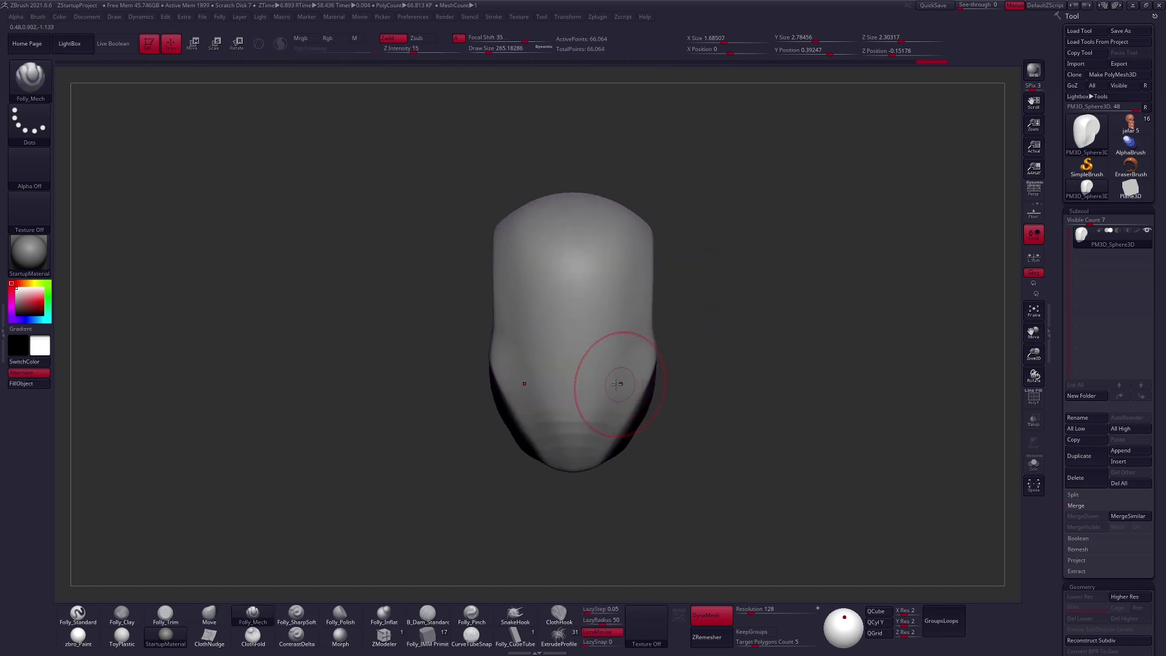
mouse_move(536, 331)
left_mouse_down()
mouse_move(637, 346)
mouse_move(508, 338)
left_mouse_up()
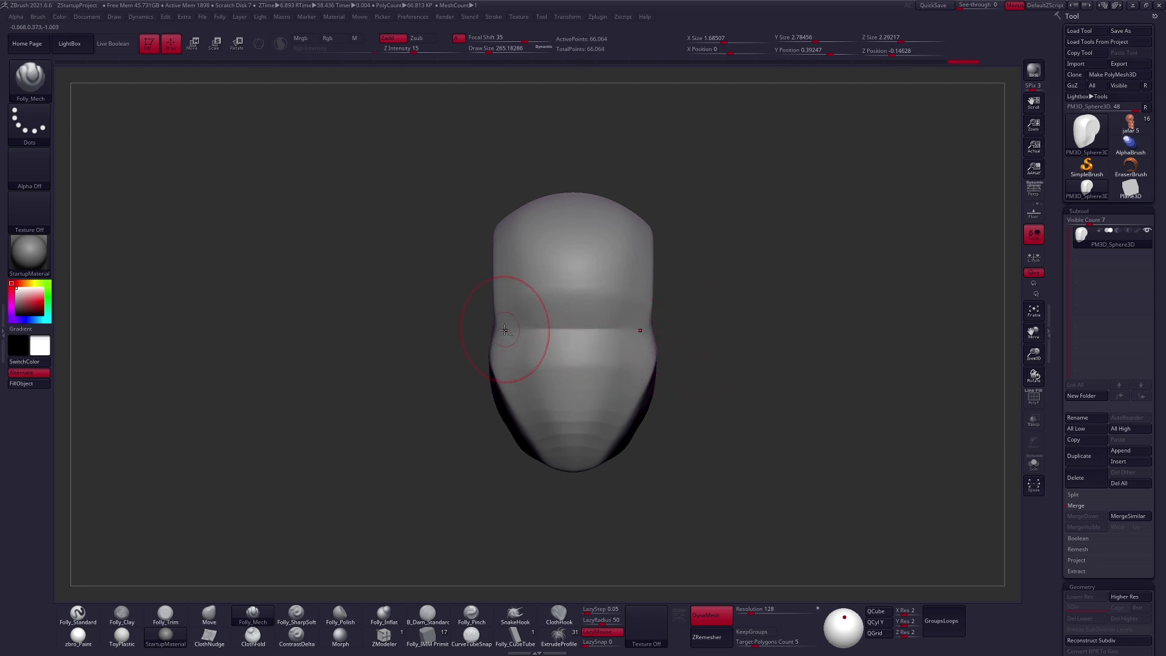
left_click_drag(721, 390, 849, 296, "ctrl")
right_click_drag(645, 380, 537, 375)
left_click_drag(621, 331, 633, 302, "shift")
right_click_drag(632, 302, 677, 346, "shift")
- Check the head's vertical midpoint with a Transpose line from crown to chin and lower the crown slightly
key("w")
left_click_drag(567, 194, 568, 470, "shift")
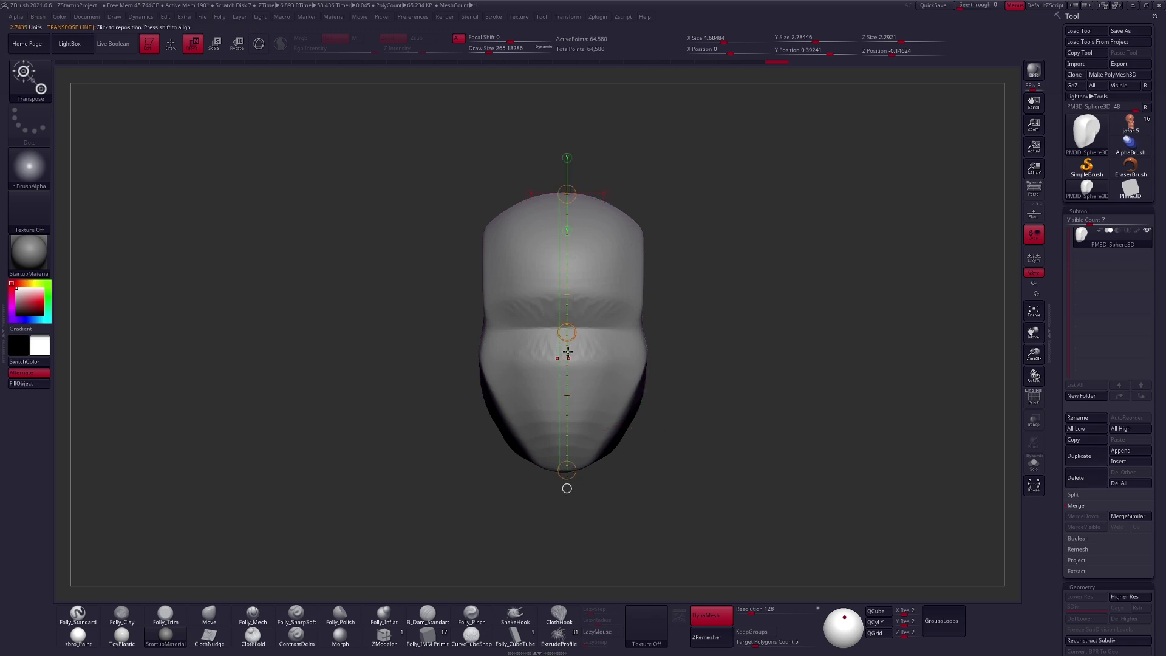
key("q")
key("space")
left_click(586, 328)
left_click_drag(583, 321, 574, 337)
key("space")
left_click_drag(578, 205, 577, 209)
key("space")
- Flatten the forehead and brow into a front plane with Folly_Mech at sizes of about 308 and 265
key("5")
key("space")
right_click_drag(549, 357, 593, 411, "alt")
key("space")
left_click(572, 296)
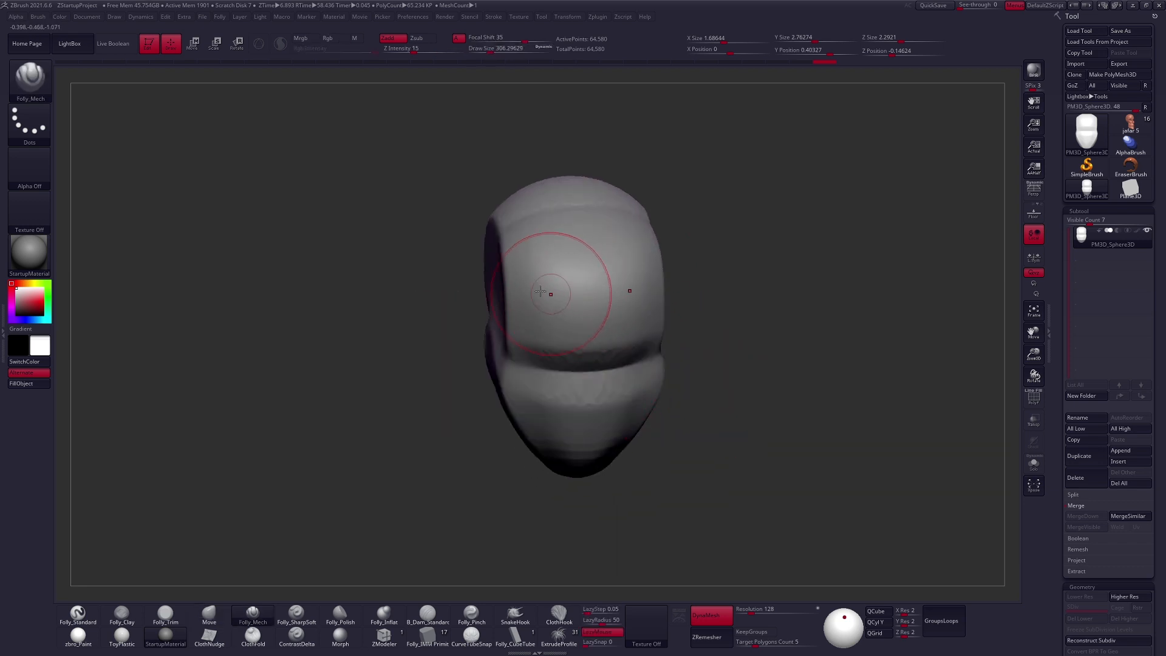
mouse_move(633, 311)
right_mouse_down()
mouse_move(624, 281)
mouse_move(637, 307)
mouse_move(664, 284)
right_mouse_up()
right_click_drag(662, 404, 613, 331)
key("w")
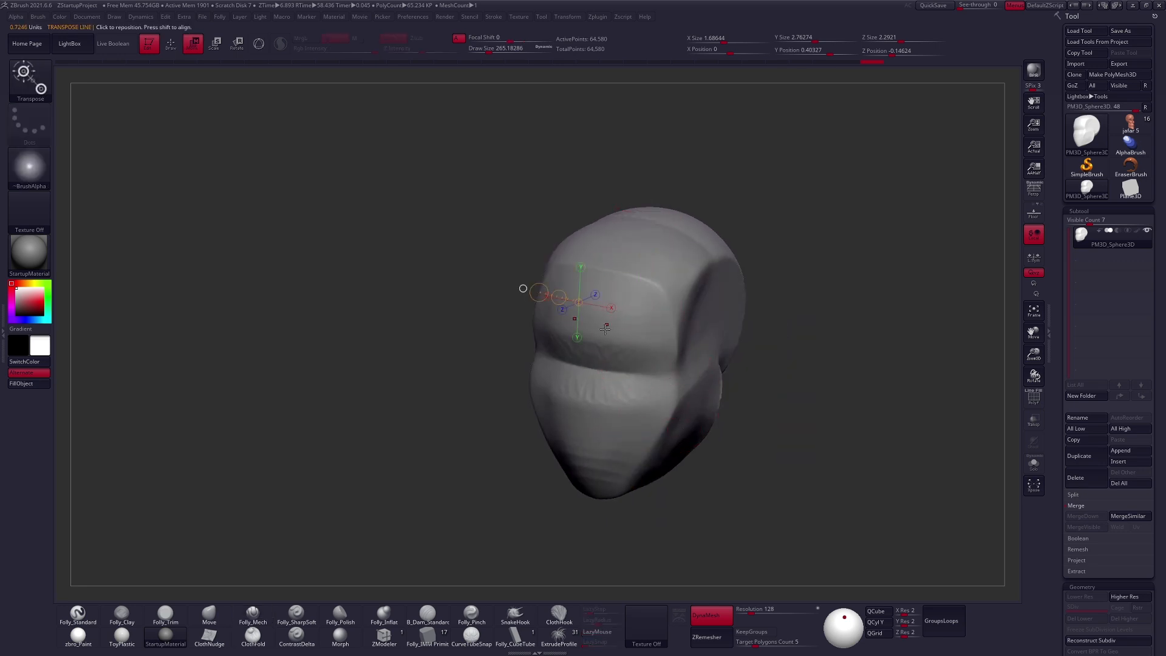
key("q")
- Plane the top of the forehead, the temples and the back of the skull with Folly_Mech
right_click_drag(717, 352, 633, 395)
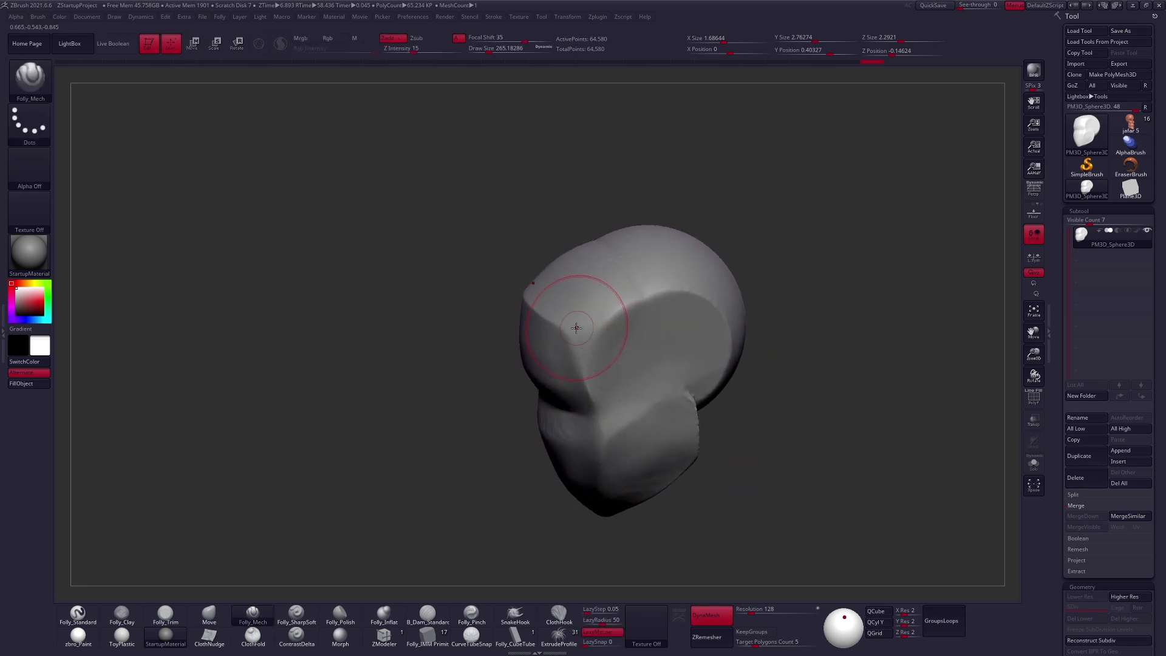
mouse_move(789, 273)
right_mouse_down()
mouse_move(707, 325)
mouse_move(668, 318)
right_mouse_up()
left_click_drag(714, 307, 711, 368)
mouse_move(712, 367)
right_mouse_down()
mouse_move(586, 315)
mouse_move(632, 340)
right_mouse_up()
left_click_drag(596, 410, 770, 401)
mouse_move(675, 427)
right_mouse_down()
mouse_move(700, 419)
mouse_move(655, 297)
right_mouse_up()
- Lower the crown and reshape the cranium's outline with the Move brush, checking it from several sides
key("b")
key("m")
key("v")
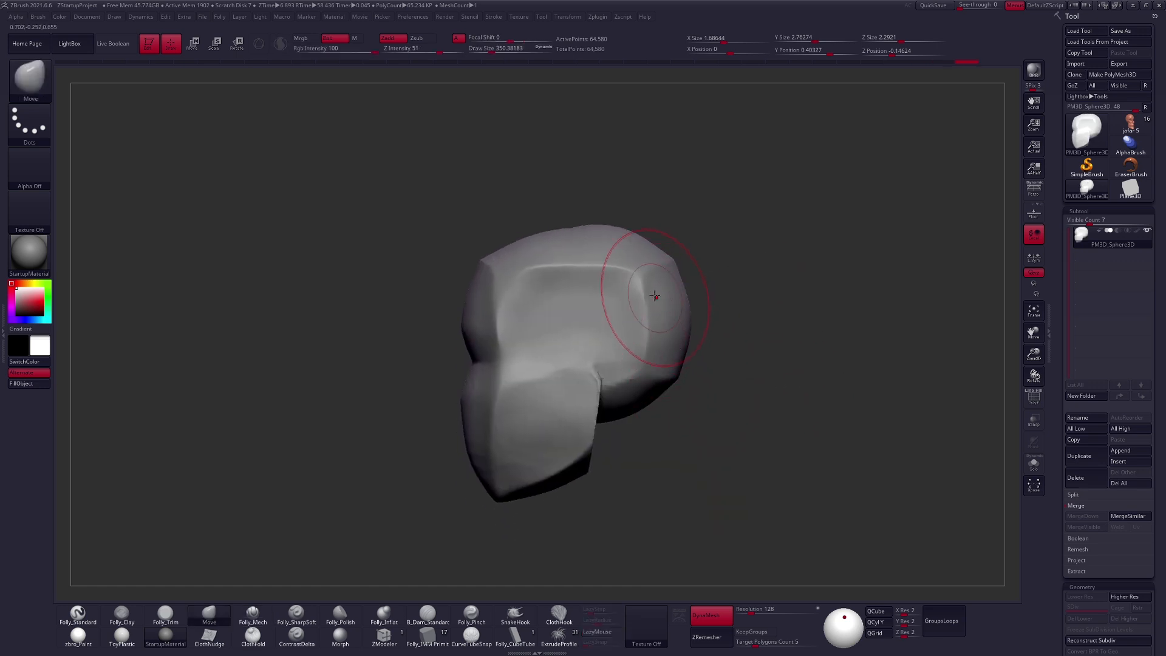
mouse_move(602, 225)
left_mouse_down()
mouse_move(601, 235)
mouse_move(514, 253)
left_mouse_up()
mouse_move(526, 314)
right_mouse_down()
mouse_move(630, 326)
mouse_move(710, 279)
right_mouse_up()
key("space")
left_click_drag(631, 332, 626, 333)
right_click_drag(662, 331, 598, 322, "shift")
left_click_drag(590, 316, 598, 314)
right_click_drag(600, 326, 698, 317, "shift")
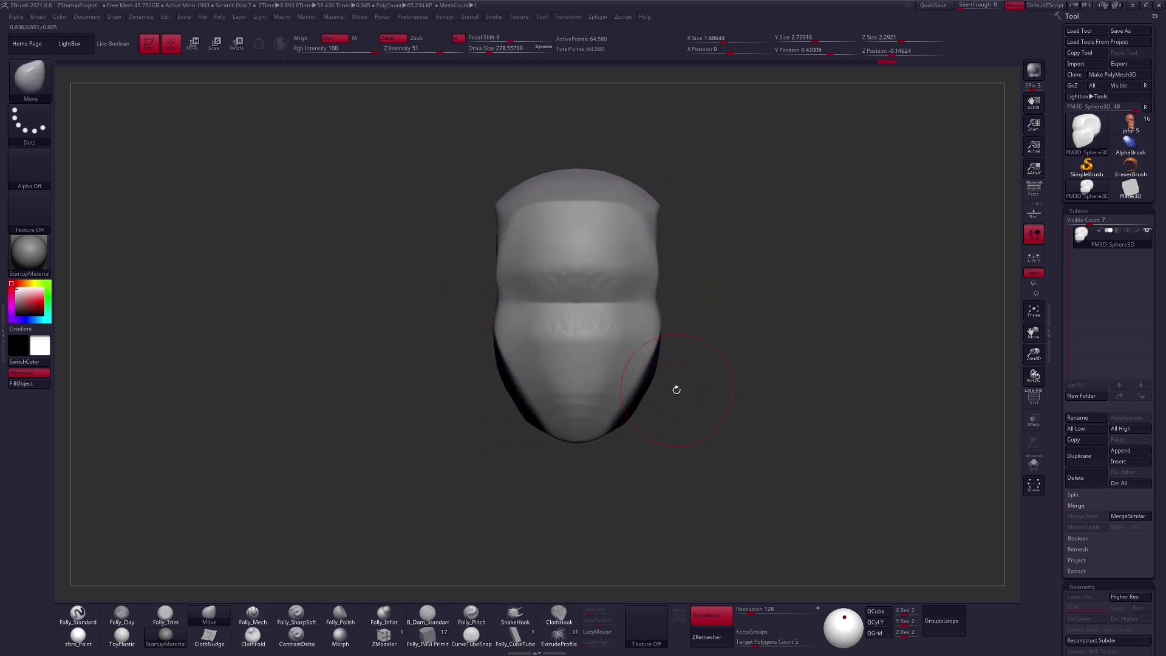
right_click_drag(778, 398, 717, 399)
key("space")
left_click_drag(756, 395, 762, 395)
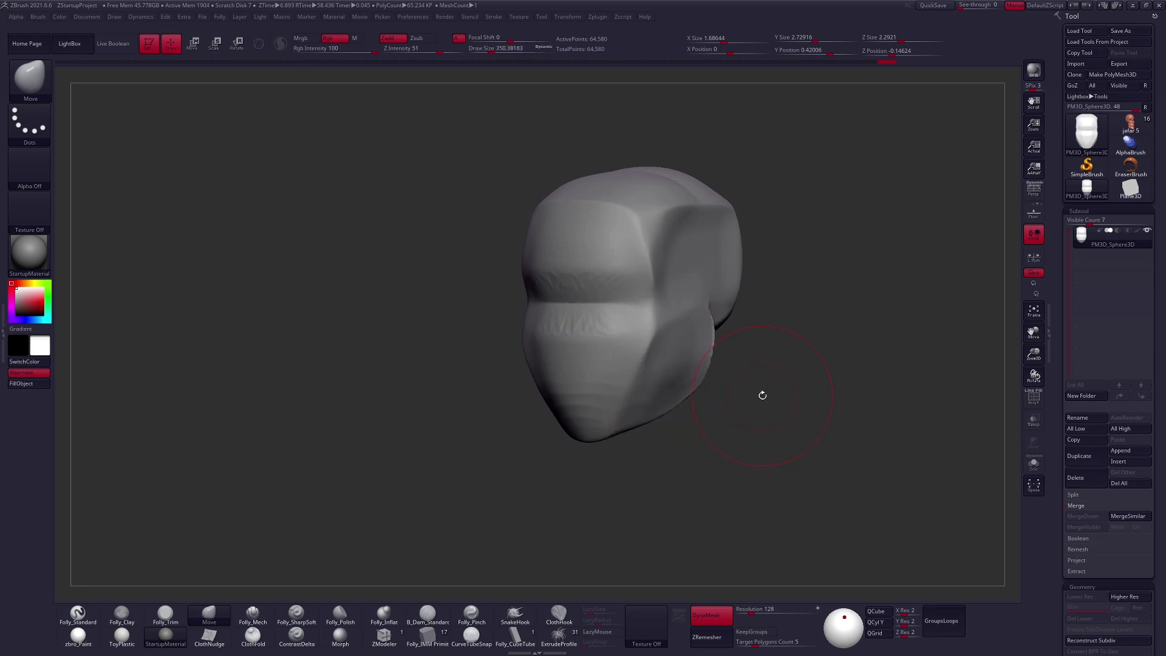
mouse_move(713, 381)
right_mouse_down()
mouse_move(708, 409)
mouse_move(676, 418)
mouse_move(720, 442)
mouse_move(710, 439)
mouse_move(771, 421)
right_mouse_up()
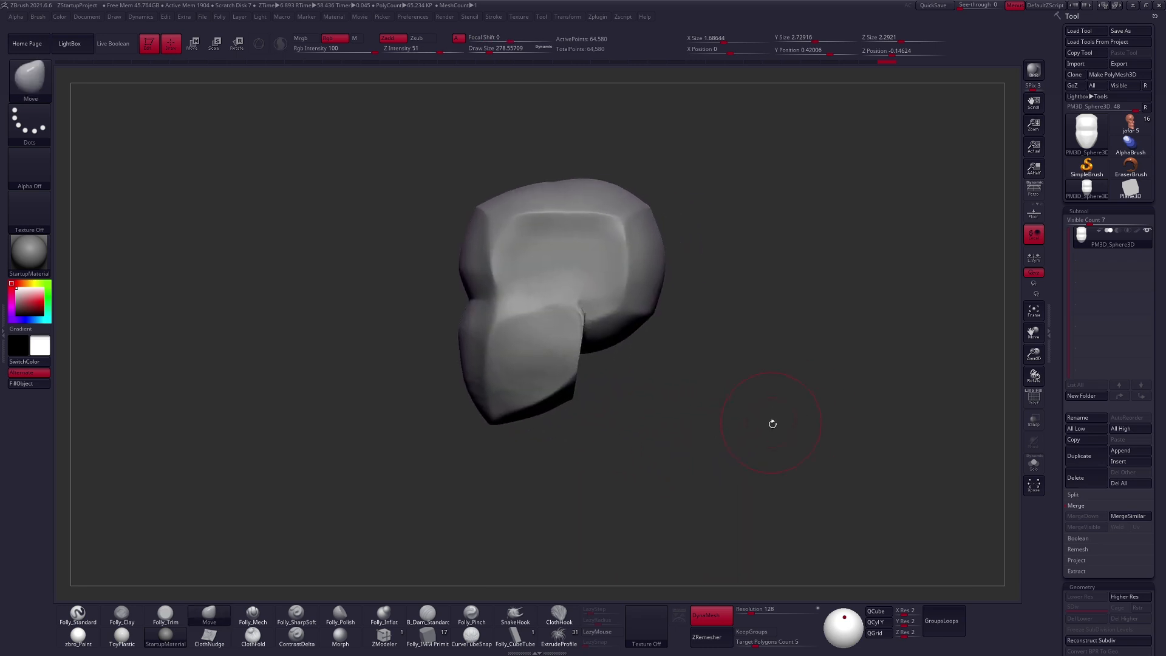
- Append a Sphereinder3D as a new subtool for the neck
left_click(1085, 504)
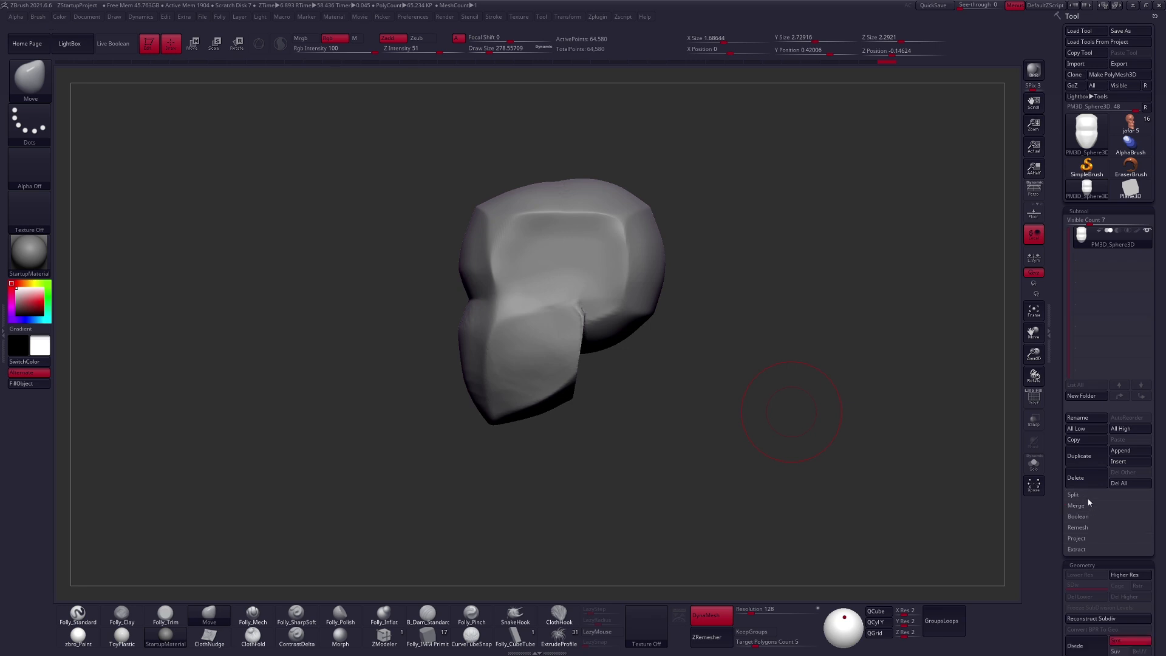
left_click(1121, 453)
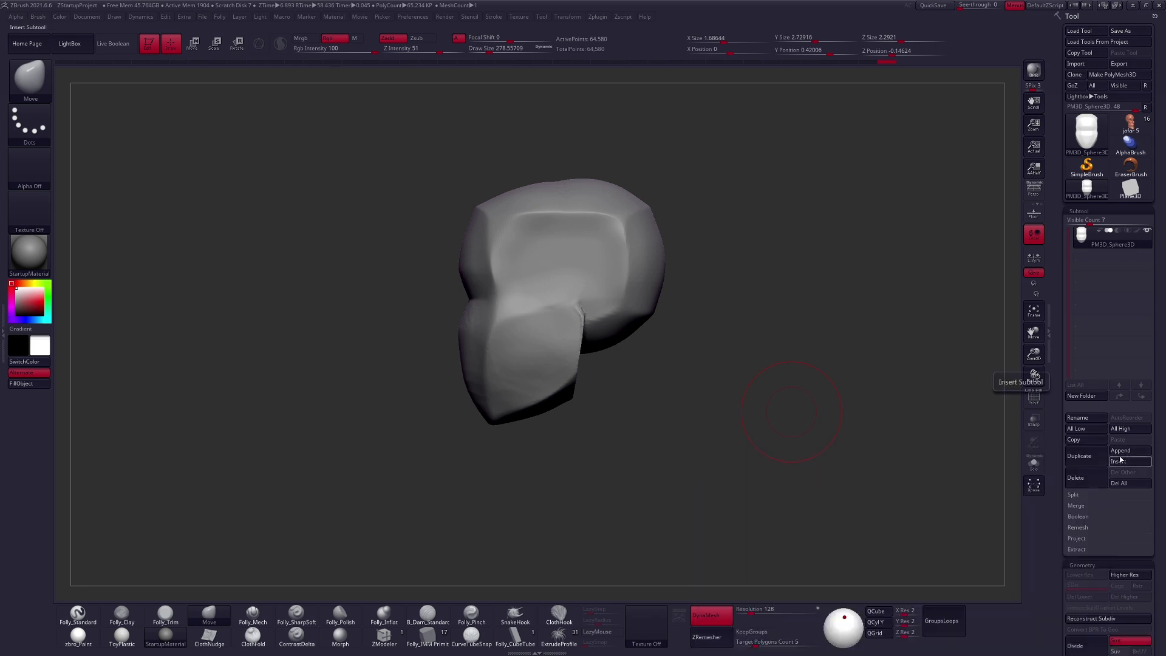
left_click(1123, 455)
left_click(943, 516)
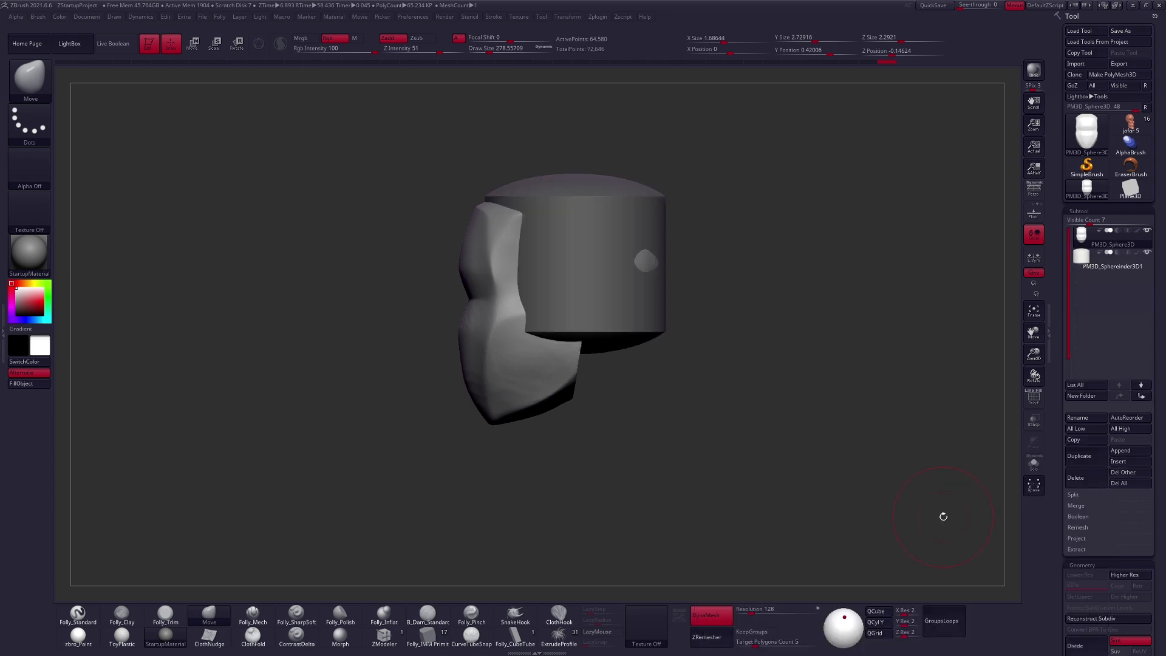
- Position the sphereinder below the head and narrow it into a neck with Transpose, undoing the unwanted Move stroke
key("w")
mouse_move(632, 292)
left_mouse_down()
mouse_move(632, 520)
mouse_move(632, 423)
left_mouse_up()
left_click_drag(629, 341, 622, 436)
left_click(625, 401)
left_click_drag(464, 377, 576, 385)
left_click_drag(462, 378, 526, 382)
key("w")
left_click_drag(595, 370, 610, 644, "shift")
mouse_move(635, 452)
left_mouse_down()
mouse_move(690, 456)
mouse_move(641, 425)
mouse_move(589, 438)
left_mouse_up()
key("q")
key("space")
key("ctrl+z")
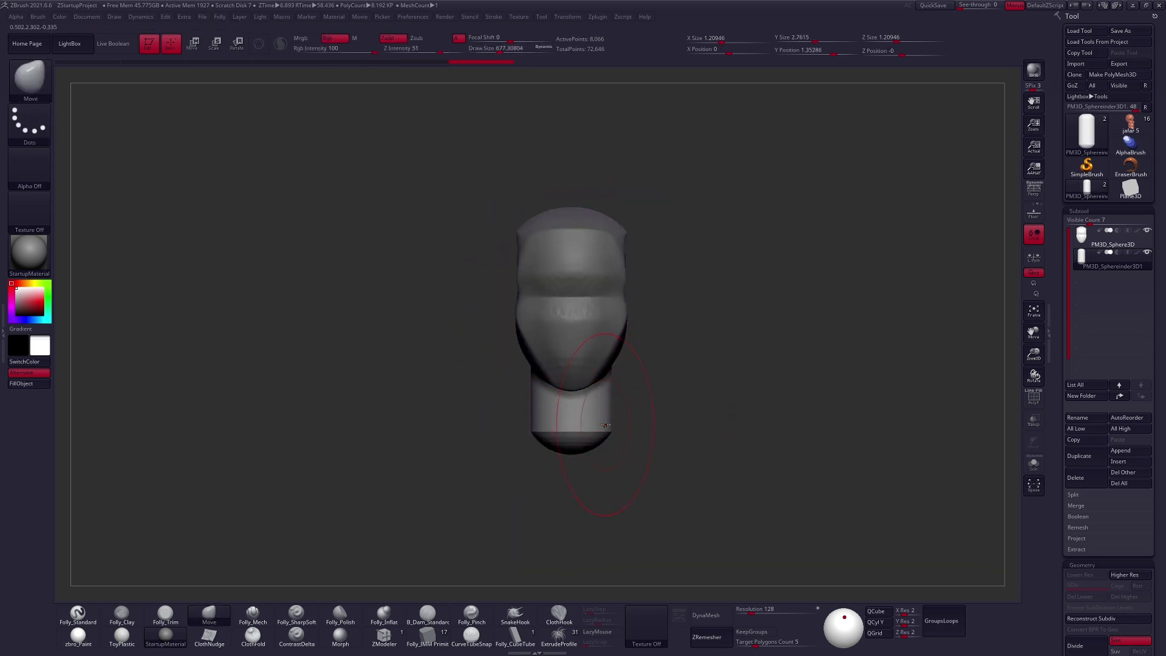
- Select the head, merge the neck into it and DynaMesh the combined mesh at resolution 128
left_click(1100, 242)
key("space")
left_click_drag(704, 365, 687, 338)
key("ctrl+space")
left_click(767, 317)
left_click(721, 348)
key("shift+f")
left_click(1085, 505)
left_click(1084, 505)
key("shift+f")
left_click_drag(848, 425, 856, 255, "ctrl")
- Clean up the eye line on the front of the face and set Folly_Mech to about size 140
mouse_move(663, 297)
left_mouse_down("shift")
mouse_move(665, 329)
mouse_move(633, 363)
mouse_move(598, 370)
left_mouse_up("shift")
mouse_move(673, 433)
left_mouse_down("shift")
mouse_move(707, 430)
mouse_move(653, 419)
mouse_move(726, 415)
mouse_move(677, 414)
mouse_move(613, 383)
mouse_move(723, 320)
mouse_move(674, 356)
mouse_move(668, 338)
mouse_move(660, 351)
mouse_move(666, 339)
left_mouse_up("shift")
key("s")
key("s")
key("s")
key("s")
key("5")
key("space")
key("space")
left_click_drag(582, 296, 571, 292)
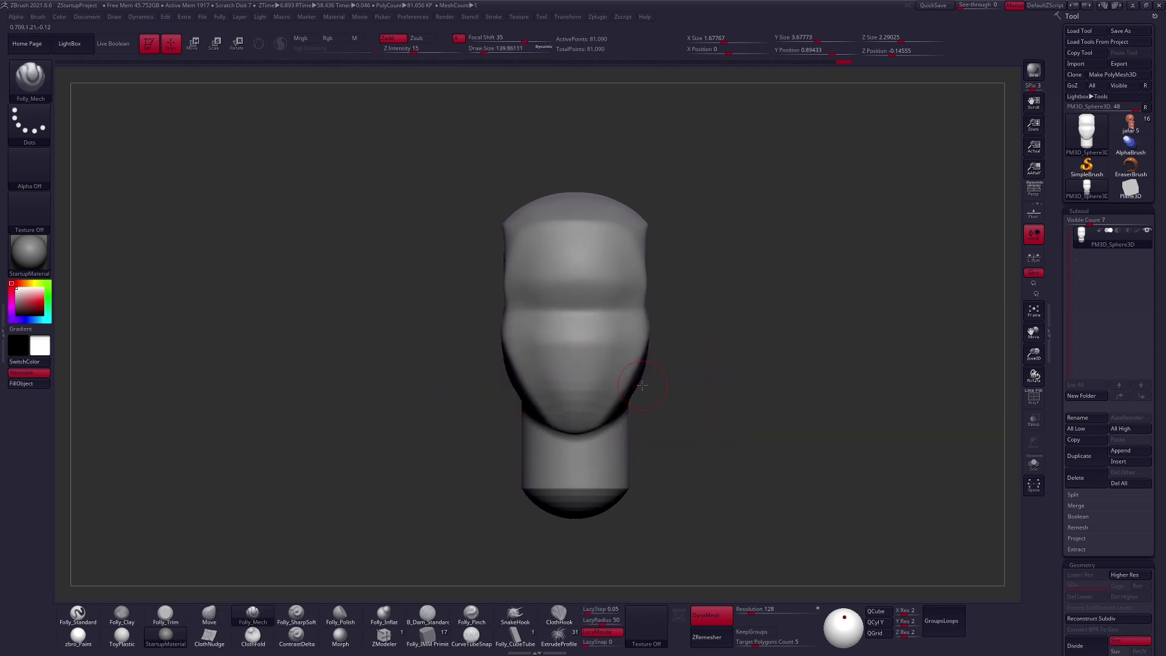
- Try marking the nose and mouth areas on the face with Folly_Clay at about size 150
key("2")
key("space")
left_click_drag(607, 327, 609, 327)
right_click_drag(599, 345, 622, 362, "alt")
mouse_move(627, 343)
left_mouse_down()
mouse_move(641, 357)
mouse_move(627, 411)
left_mouse_up()
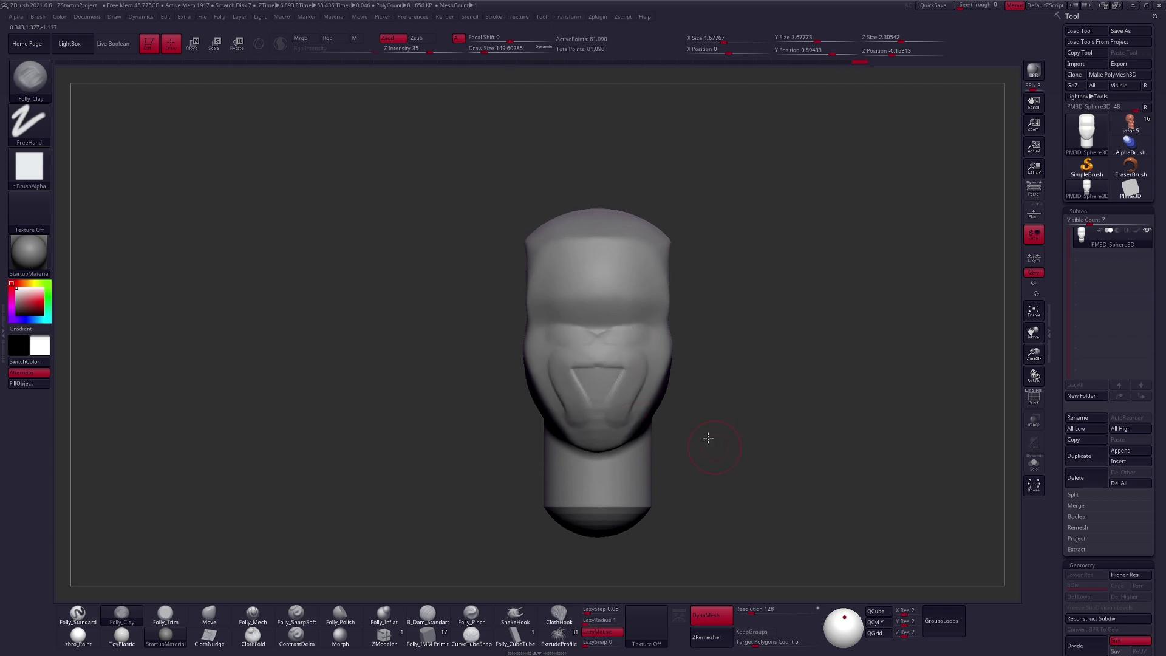
left_click_drag(711, 443, 705, 400)
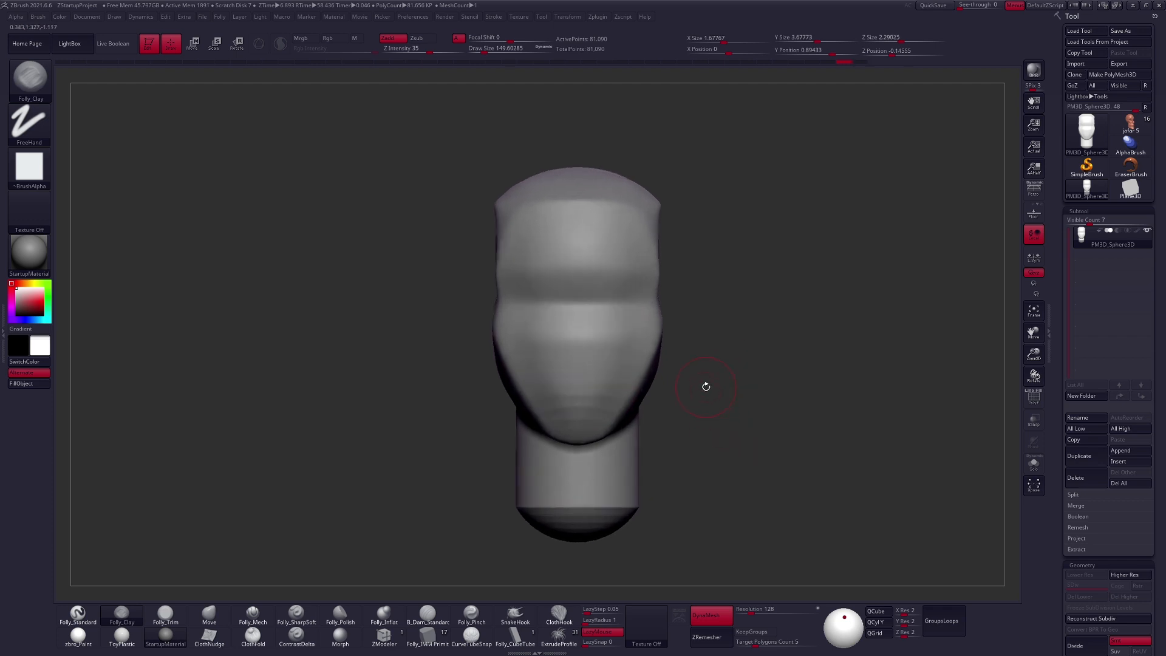
- Build up a wedge-shaped nose below the brow with the Folly_Clay brush
key("b")
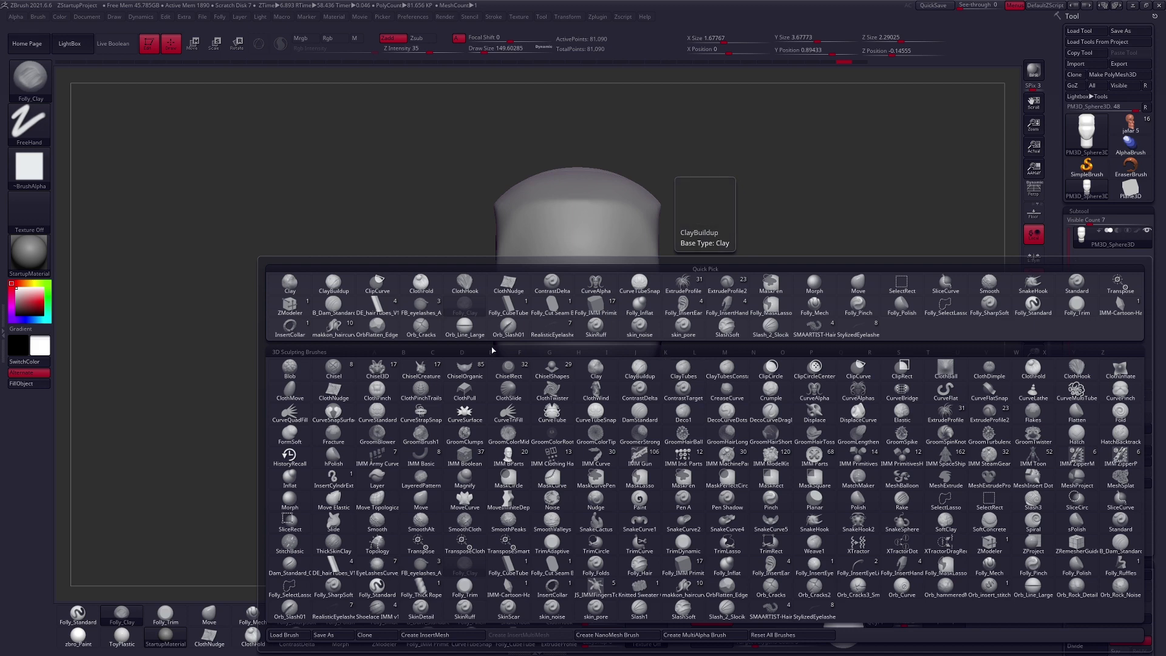
left_click(433, 353)
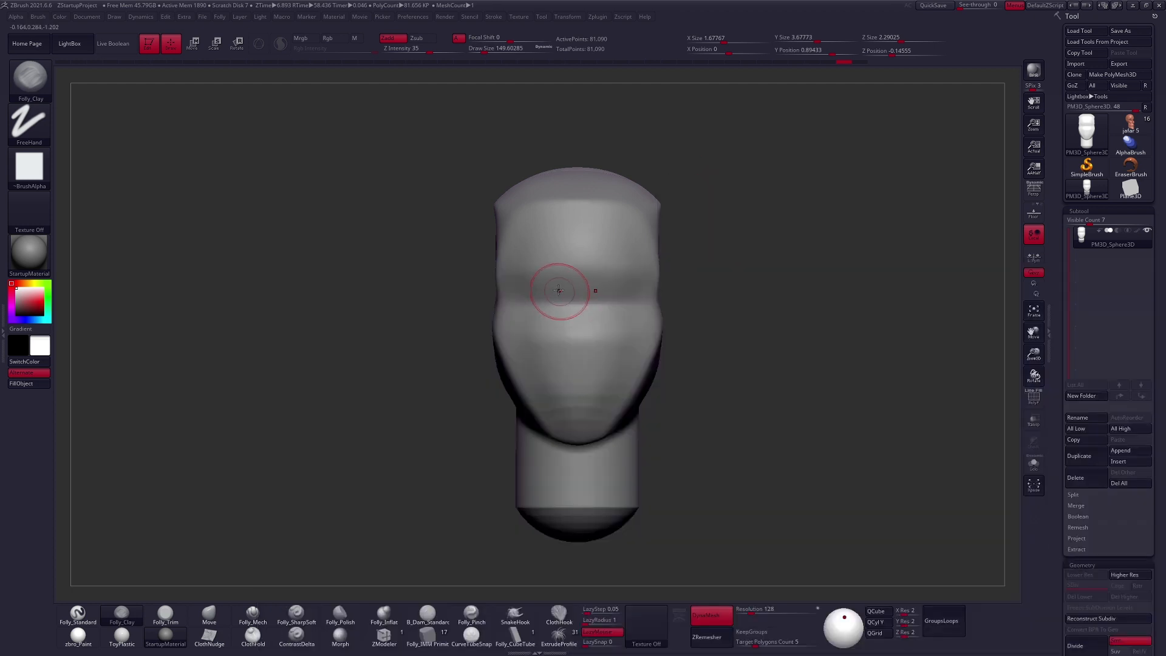
key("space")
mouse_move(580, 297)
left_mouse_down()
mouse_move(569, 300)
mouse_move(577, 292)
mouse_move(578, 364)
mouse_move(577, 325)
mouse_move(578, 363)
mouse_move(591, 342)
left_mouse_up()
key("space")
mouse_move(592, 342)
right_mouse_down()
mouse_move(644, 358)
mouse_move(598, 343)
right_mouse_up()
right_click_drag(583, 243, 565, 280, "ctrl")
mouse_move(554, 254)
left_mouse_down("ctrl")
mouse_move(556, 357)
mouse_move(592, 371)
mouse_move(589, 271)
mouse_move(571, 252)
left_mouse_up("ctrl")
right_click_drag(558, 357, 625, 356)
left_click(625, 356, "ctrl")
key("space")
left_click_drag(588, 363, 602, 362)
- Push in the nose bridge and refine the nose profile in side view with the Move brush at about size 180
key("b")
key("m")
key("v")
key("space")
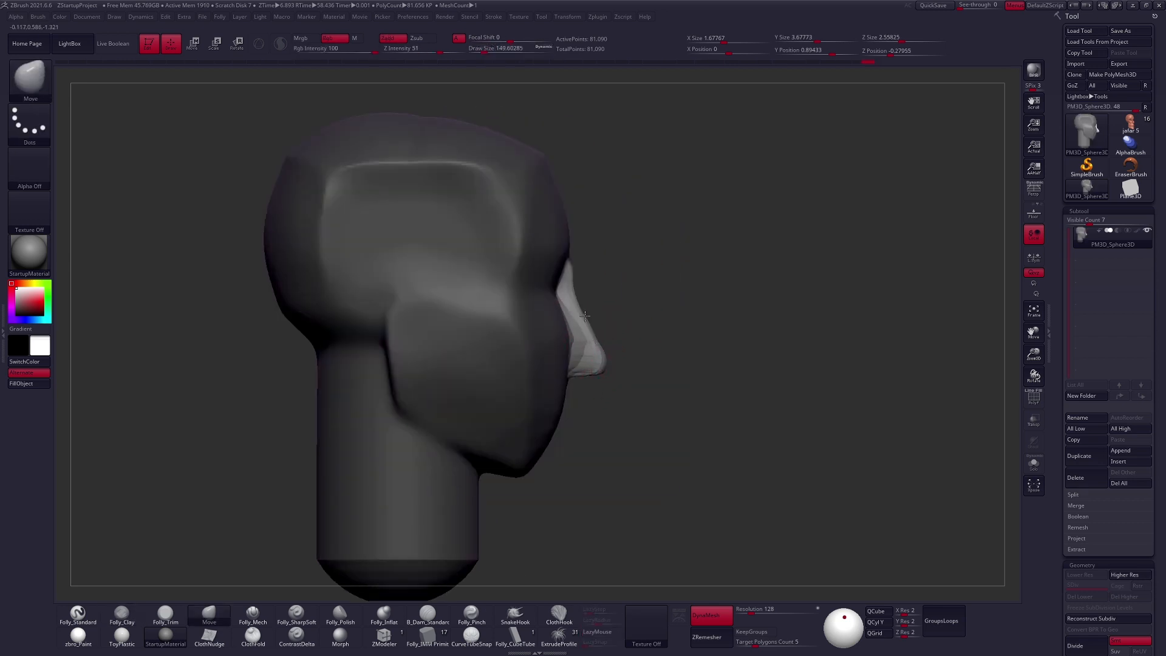
key("space")
mouse_move(587, 297)
left_mouse_down()
mouse_move(625, 308)
mouse_move(556, 291)
left_mouse_up()
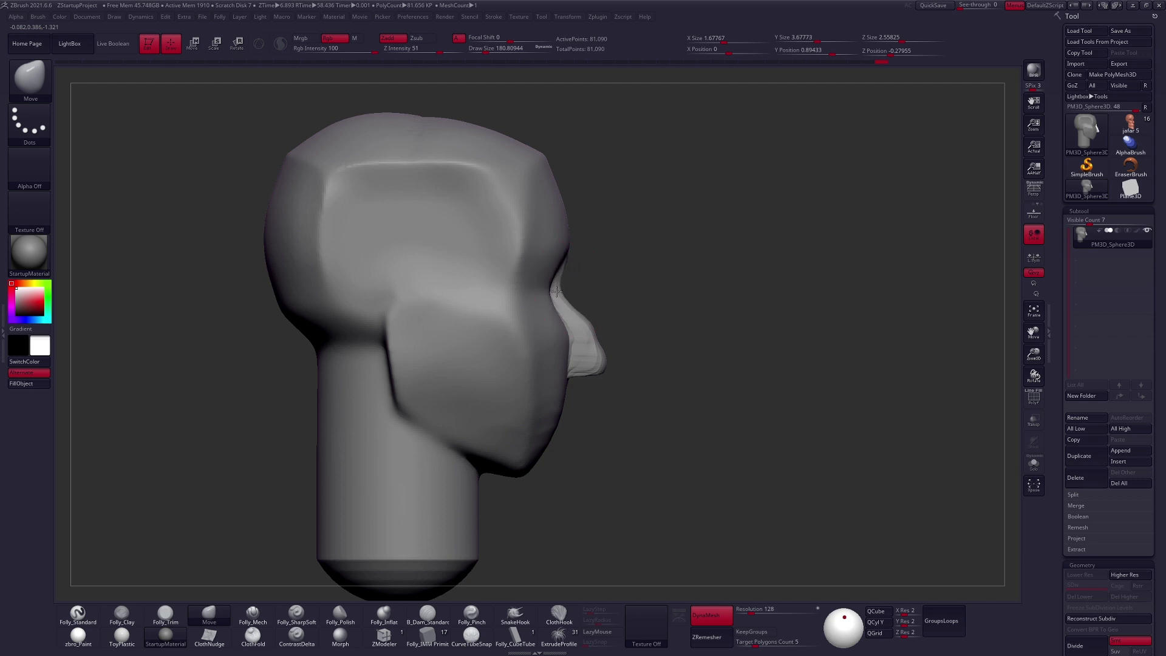
right_click_drag(560, 250, 452, 267)
- Refine the planes of the eye sockets, nose and cheeks with the Folly_Mech brush at about size 180
key("5")
mouse_move(502, 267)
left_mouse_down()
mouse_move(542, 267)
mouse_move(570, 297)
mouse_move(573, 364)
left_mouse_up()
right_click_drag(576, 374, 486, 358)
mouse_move(656, 260)
left_mouse_down()
mouse_move(703, 295)
mouse_move(695, 340)
mouse_move(596, 317)
left_mouse_up()
mouse_move(646, 380)
right_mouse_down()
mouse_move(734, 375)
mouse_move(650, 378)
right_mouse_up()
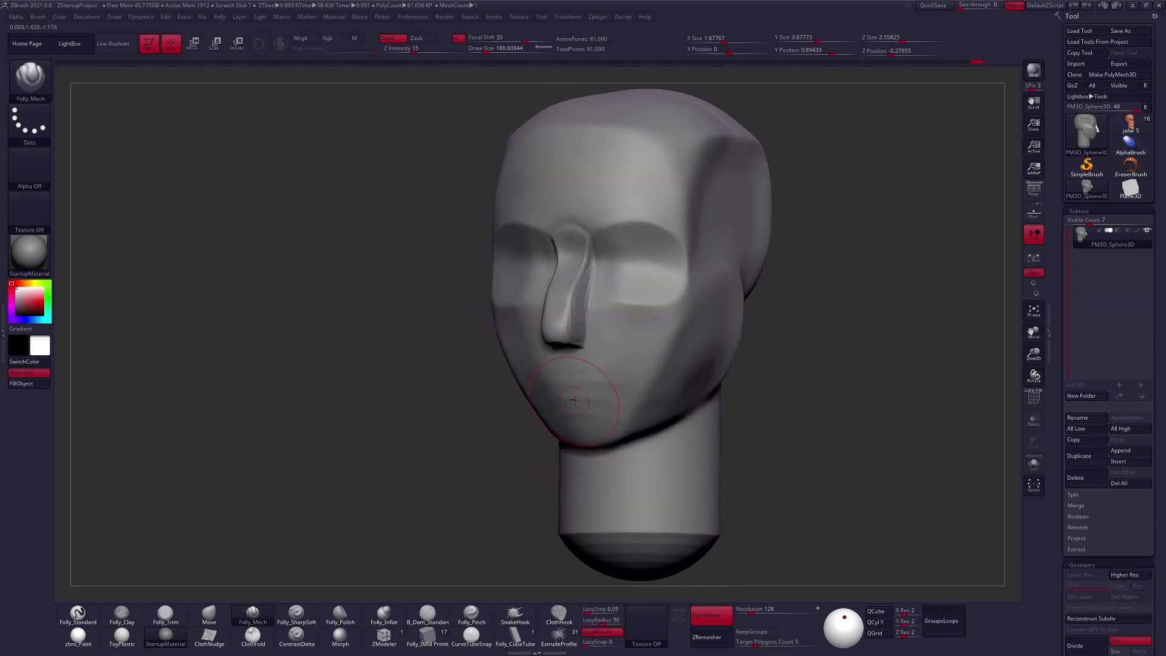
mouse_move(565, 429)
right_mouse_down()
mouse_move(631, 395)
mouse_move(614, 358)
right_mouse_up()
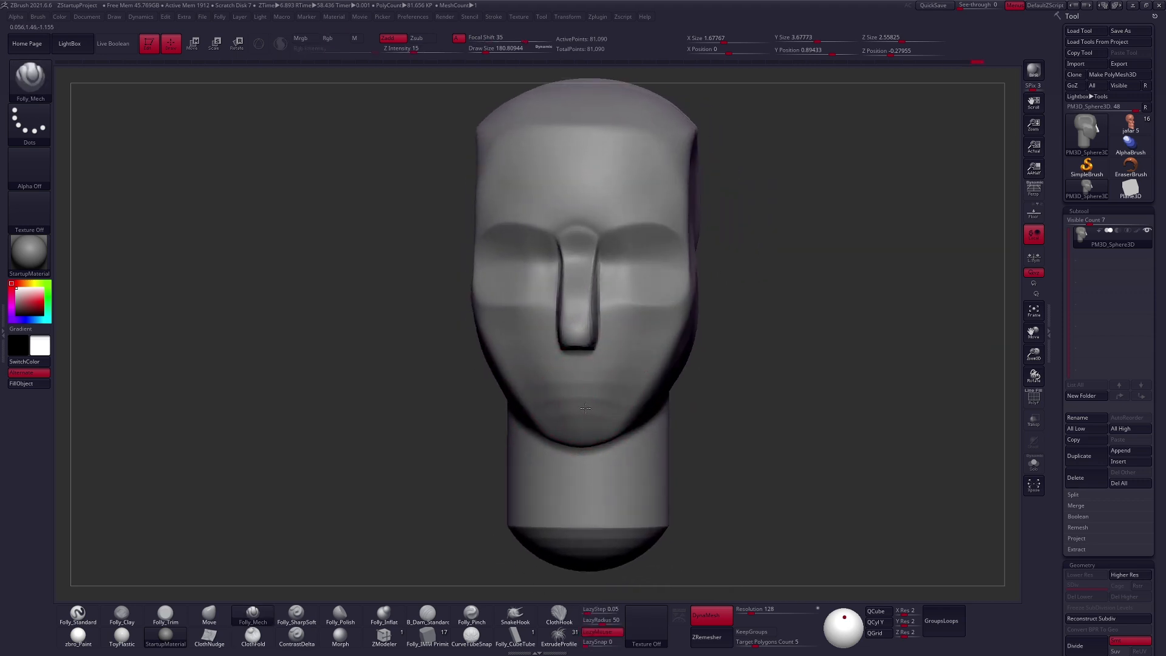
- Build up a rounded mouth mound between the nose and chin with the Folly_Clay brush at about size 180
key("2")
left_click_drag(577, 380, 575, 438)
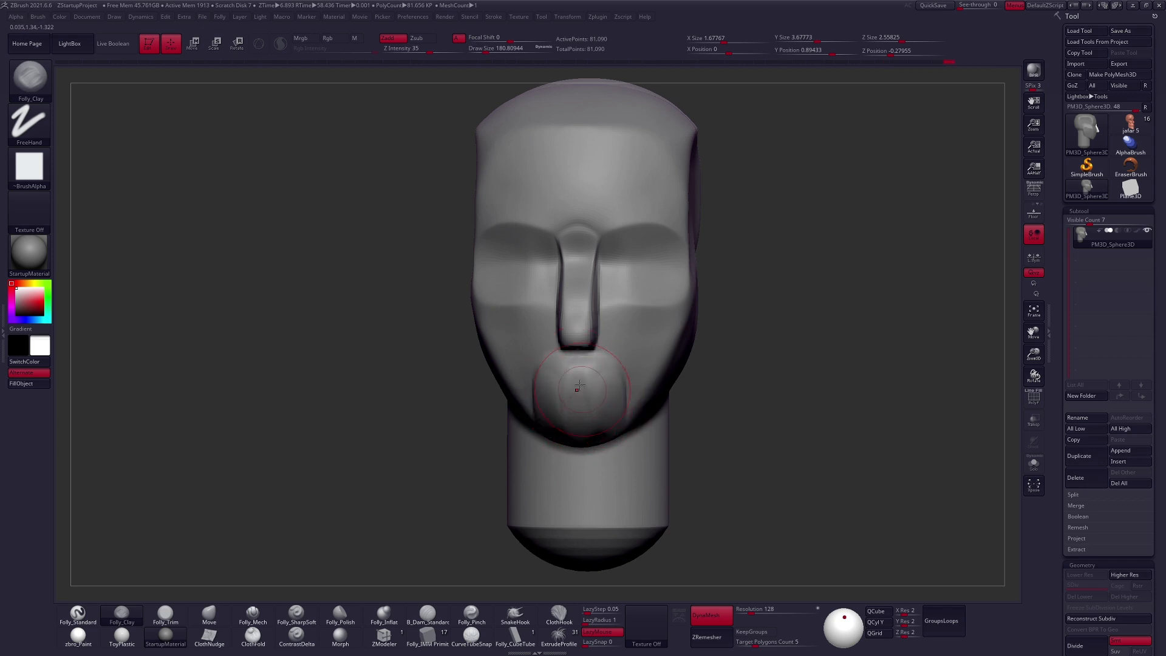
right_click_drag(579, 385, 557, 384)
left_click_drag(537, 404, 548, 382)
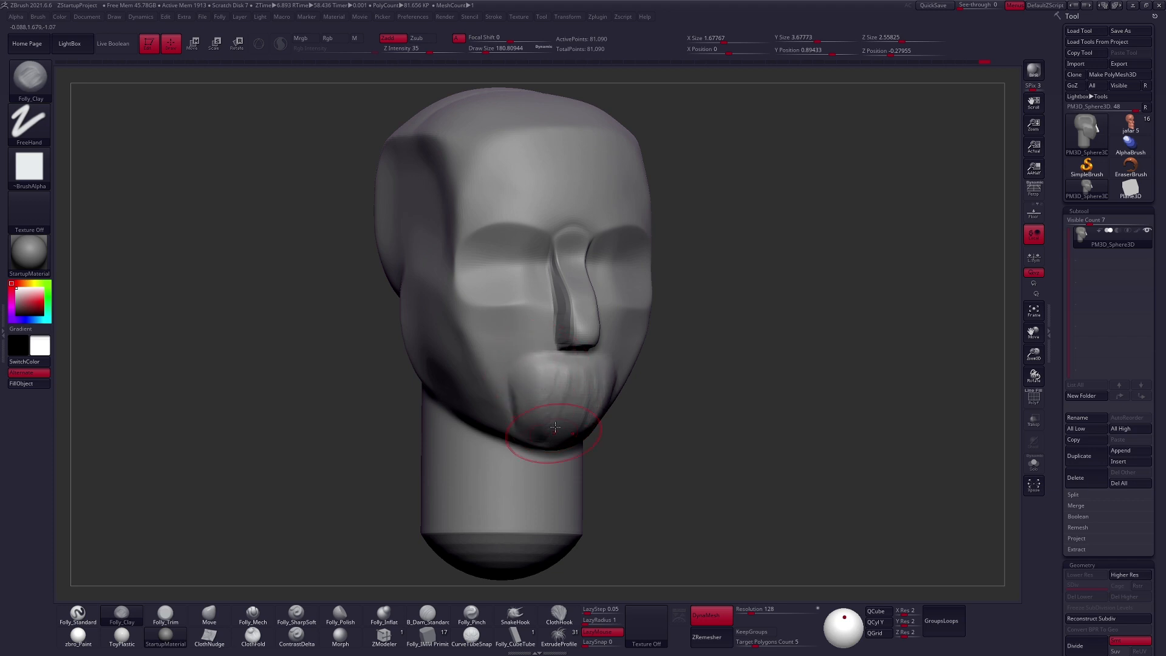
right_click_drag(554, 427, 532, 394, "shift")
right_click_drag(581, 406, 573, 359)
- Widen the base of the nose with the Move brush at about size 140
key("b")
key("m")
key("v")
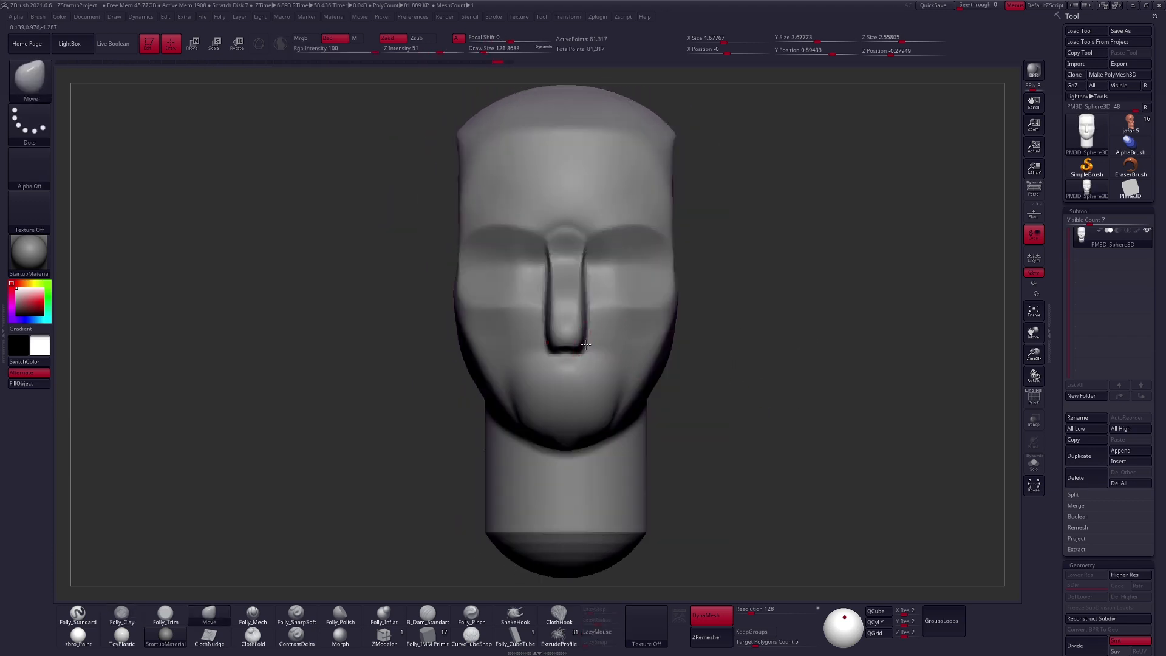
key("]")
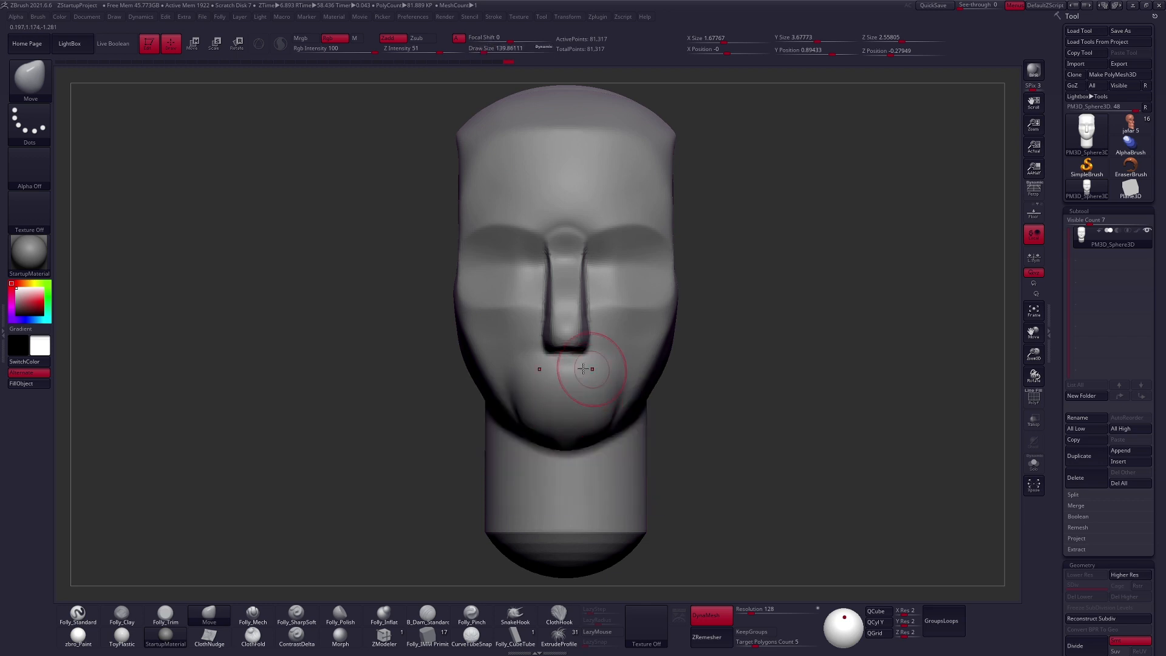
- Flatten the mouth mound into upper and lower lip planes with the Folly_Mech brush at about size 88
key("5")
key("[")
key("[")
key("[")
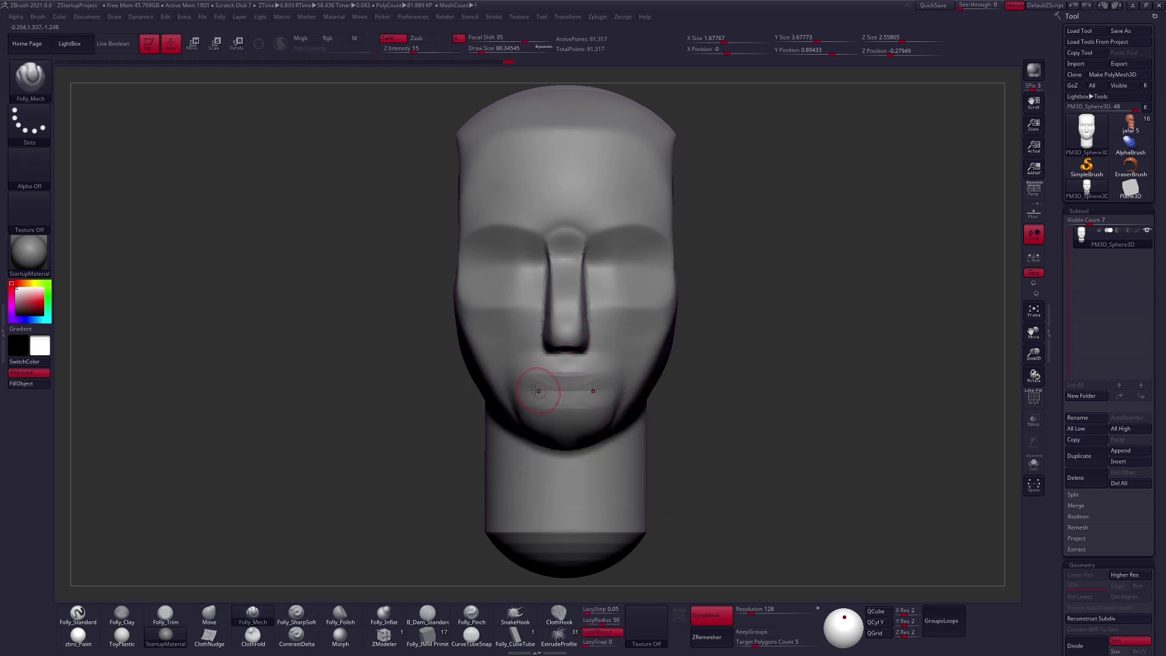
left_click_drag(574, 397, 555, 396)
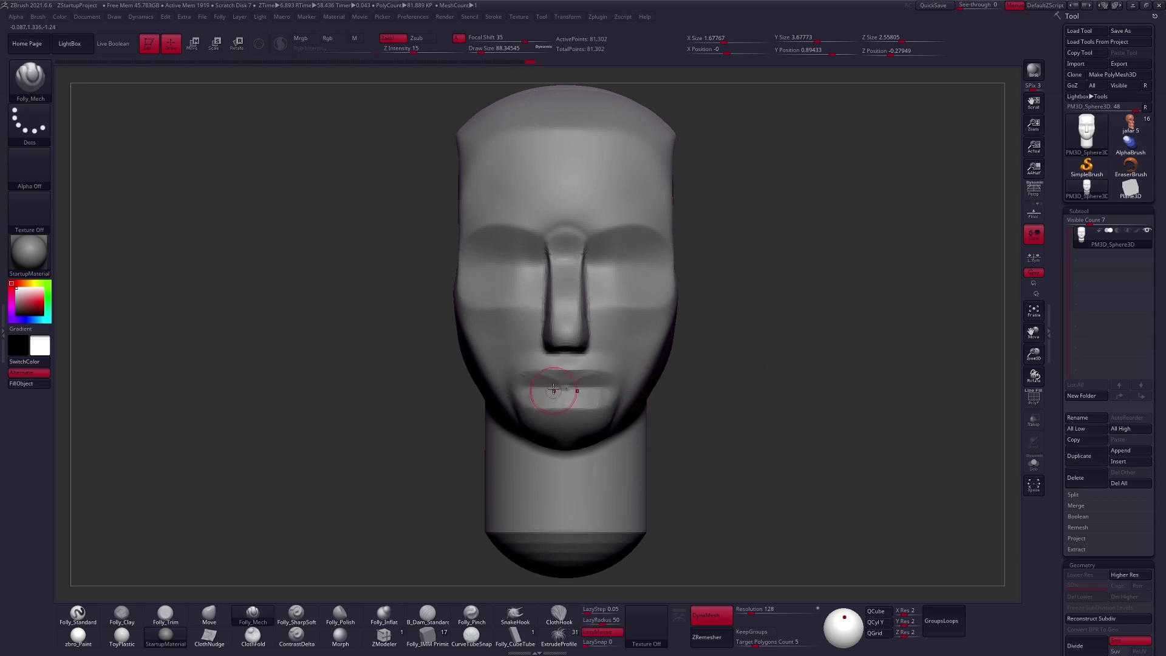
- Carve the mouth line and the crease under the lower lip with the Folly_SharpSoft brush at about size 104
key("6")
right_click_drag(558, 416, 561, 373, "ctrl")
right_click_drag(647, 411, 520, 425)
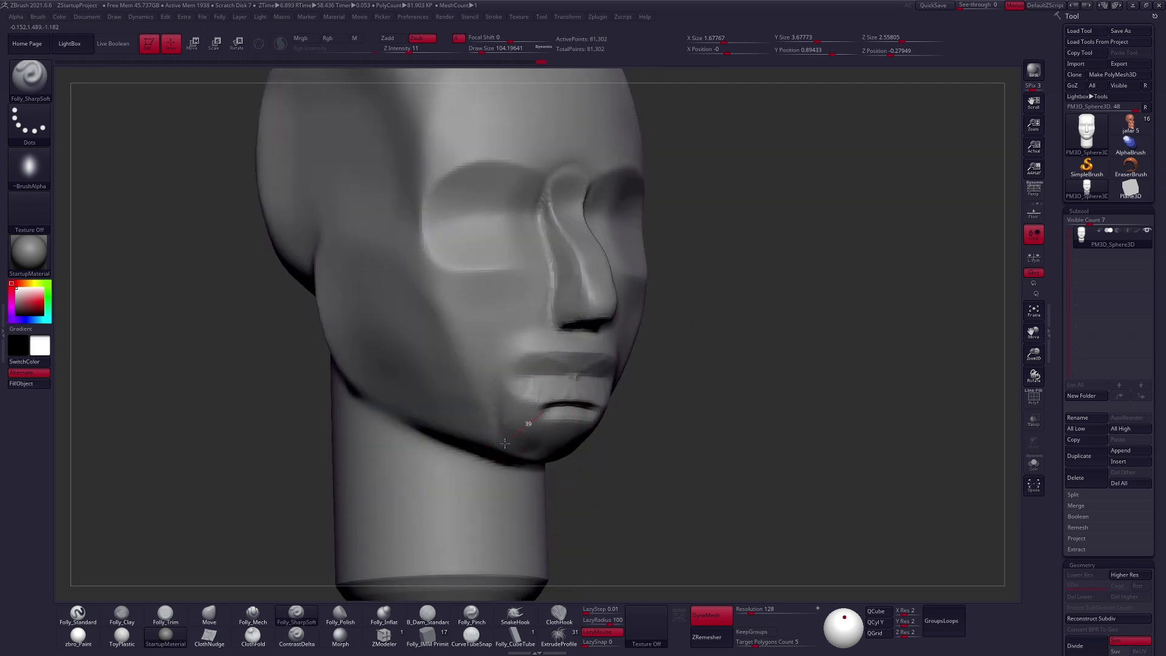
left_click_drag(483, 466, 479, 466)
right_click_drag(466, 444, 524, 428)
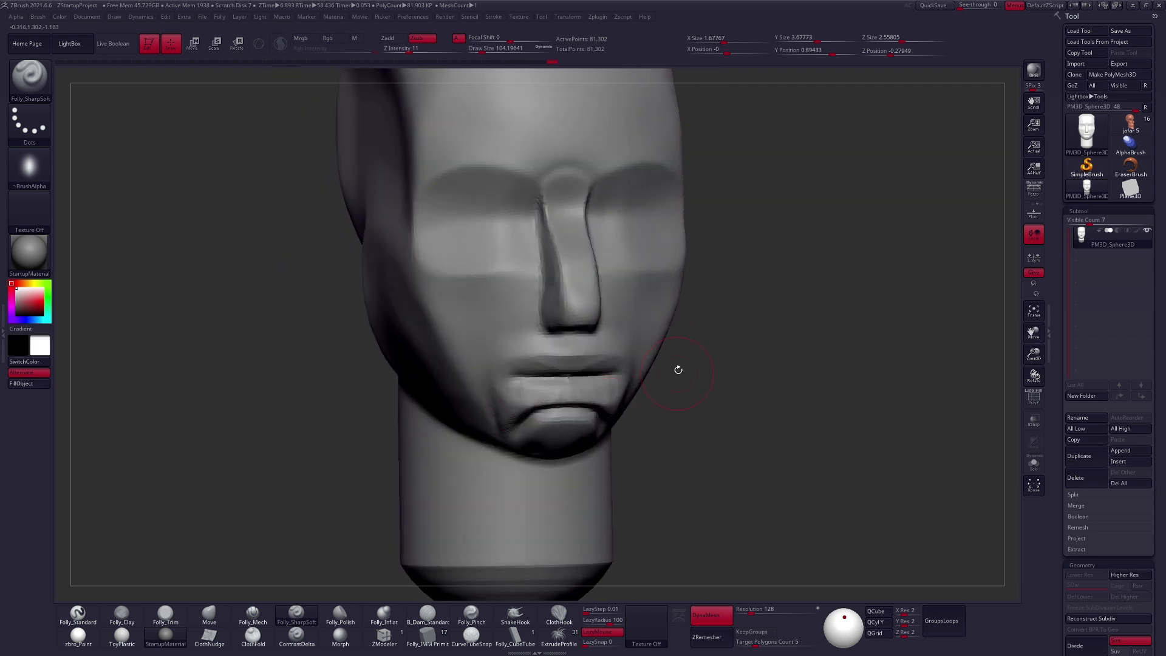
right_click_drag(550, 377, 566, 353)
- Shape the curve of the upper lip and the mouth corners with the Move brush at about size 104
key("b")
key("m")
key("v")
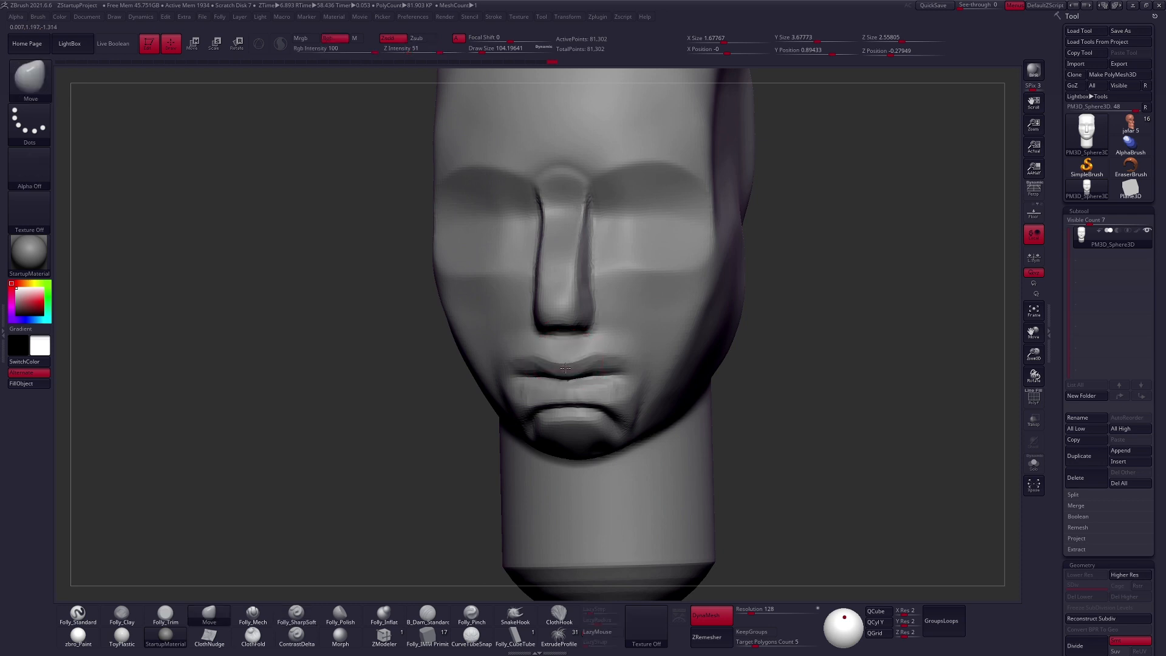
right_click_drag(591, 363, 522, 367)
key("space")
left_click_drag(627, 369, 630, 368)
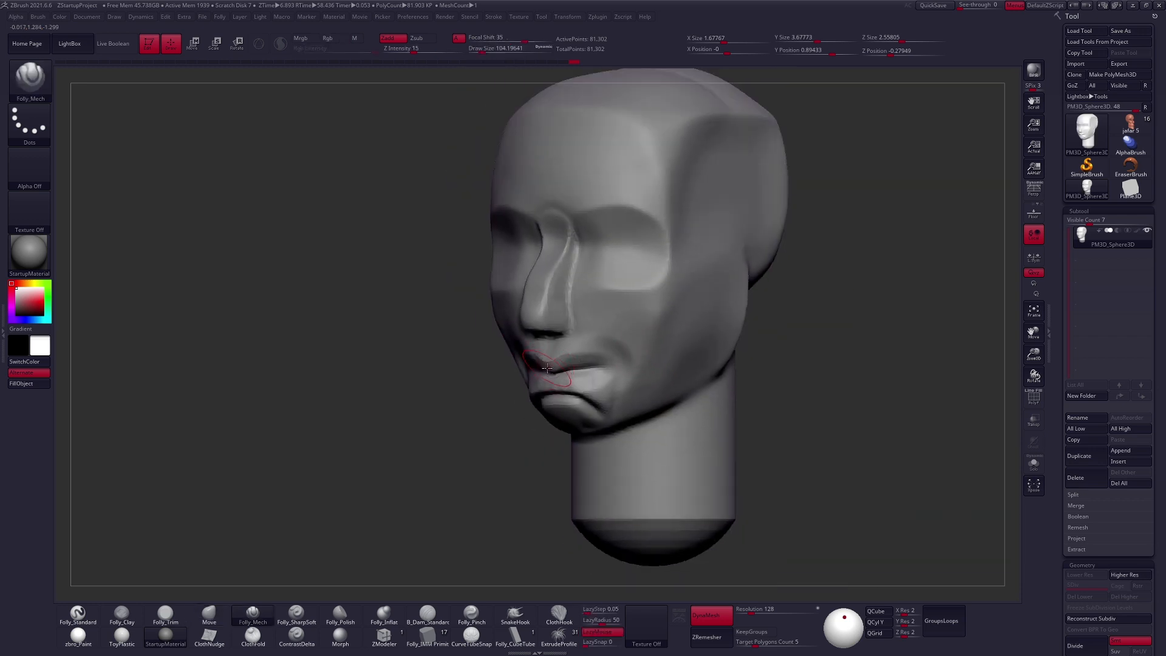
- Refine the lip planes with the Folly_Mech brush at about size 67, undoing an unwanted stroke on the upper lip
left_click_drag(522, 351, 599, 339)
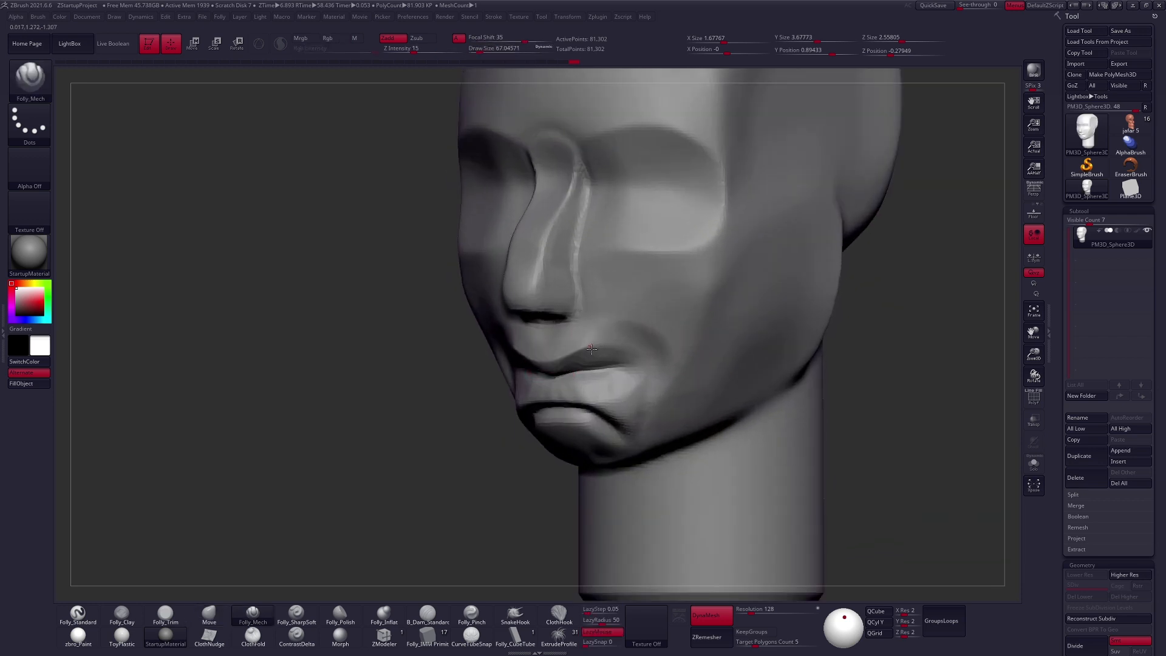
key("ctrl+z")
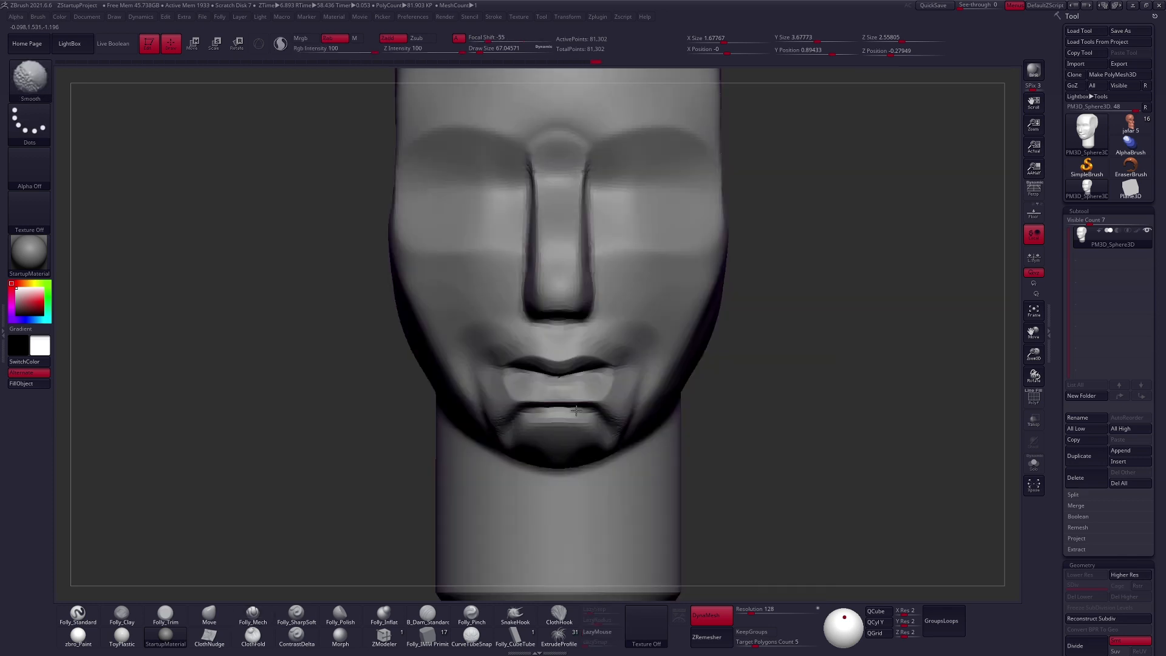
key("space")
key("space")
left_click_drag(597, 372, 599, 373)
mouse_move(549, 379)
right_mouse_down()
mouse_move(704, 372)
mouse_move(516, 369)
right_mouse_up()
- Build up the flesh around the mouth corners and the philtrum with the Folly_Clay brush at about sizes 104 and 88
key("2")
left_click_drag(537, 336, 509, 387)
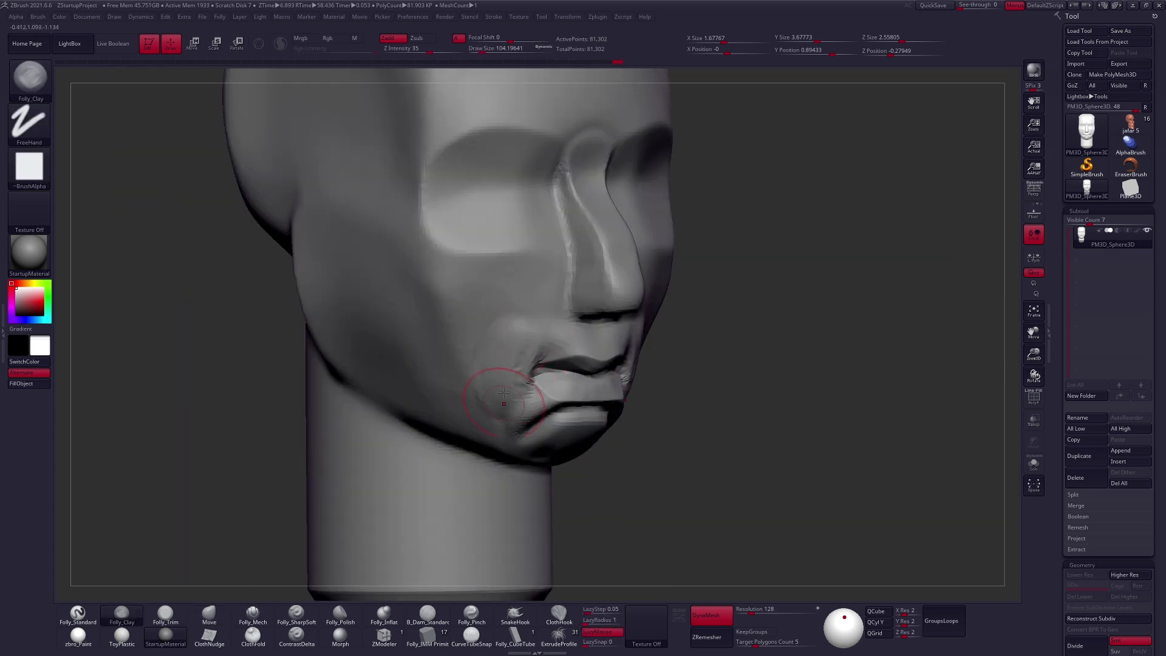
right_click_drag(502, 416, 425, 413, "shift")
key("space")
left_click_drag(577, 335, 575, 333)
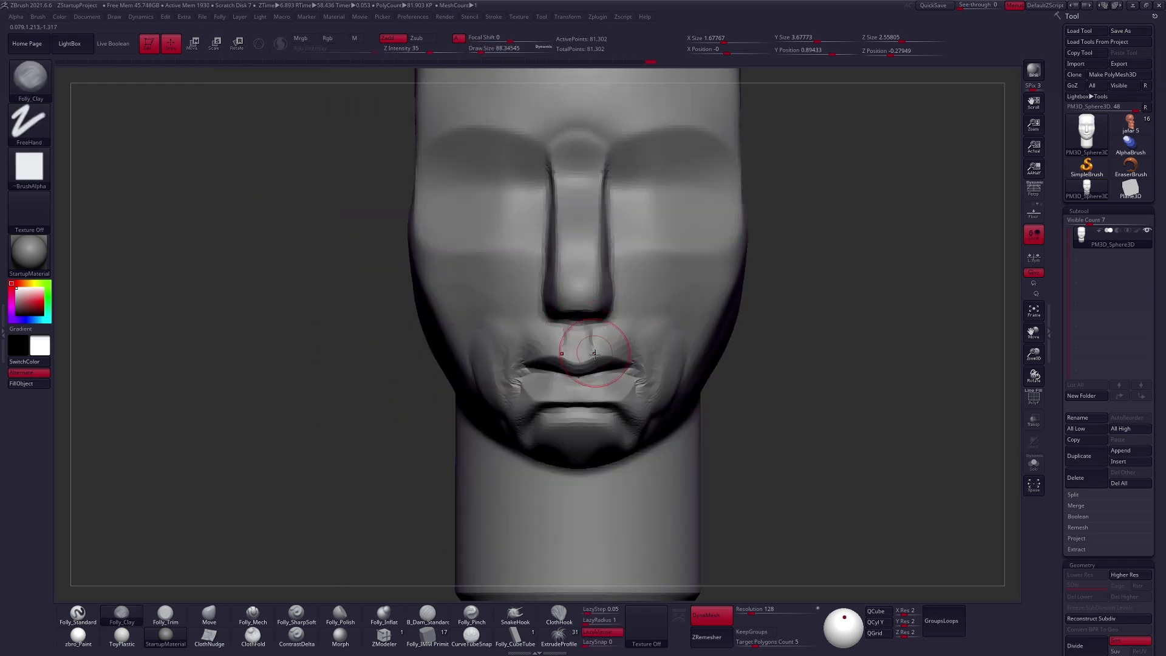
- Pull the mouth area forward in side view with the Move brush at about size 200
key("4")
mouse_move(631, 361)
right_mouse_down()
mouse_move(690, 390)
mouse_move(598, 322)
right_mouse_up()
right_click_drag(556, 375, 582, 359)
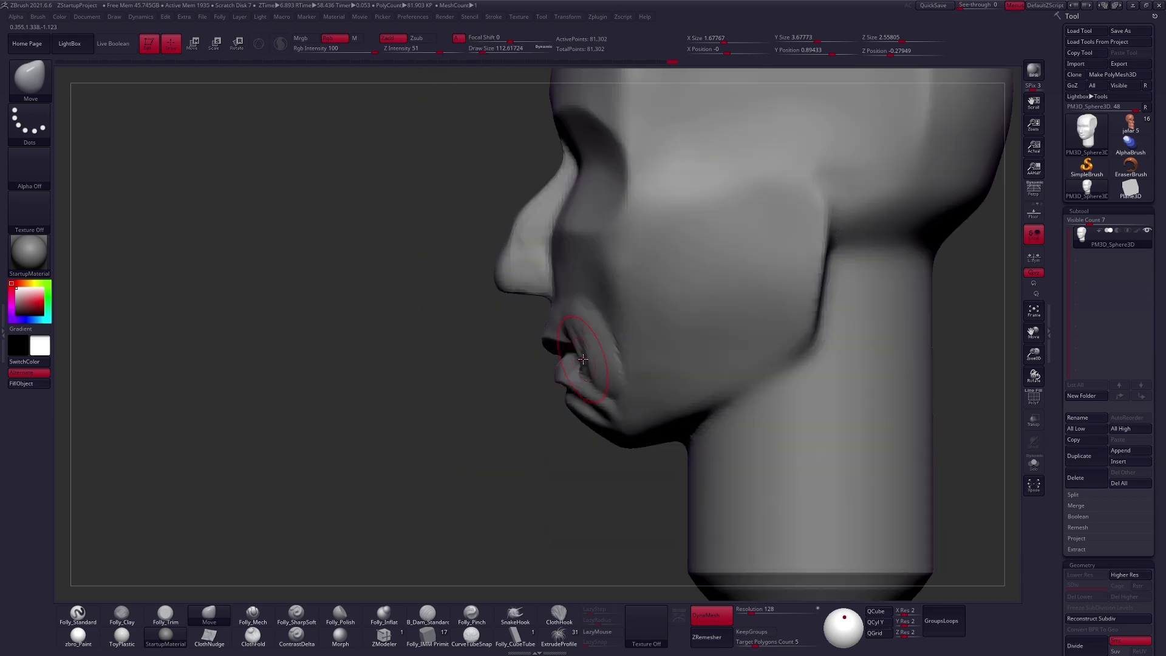
key("s")
left_click_drag(582, 360, 553, 358)
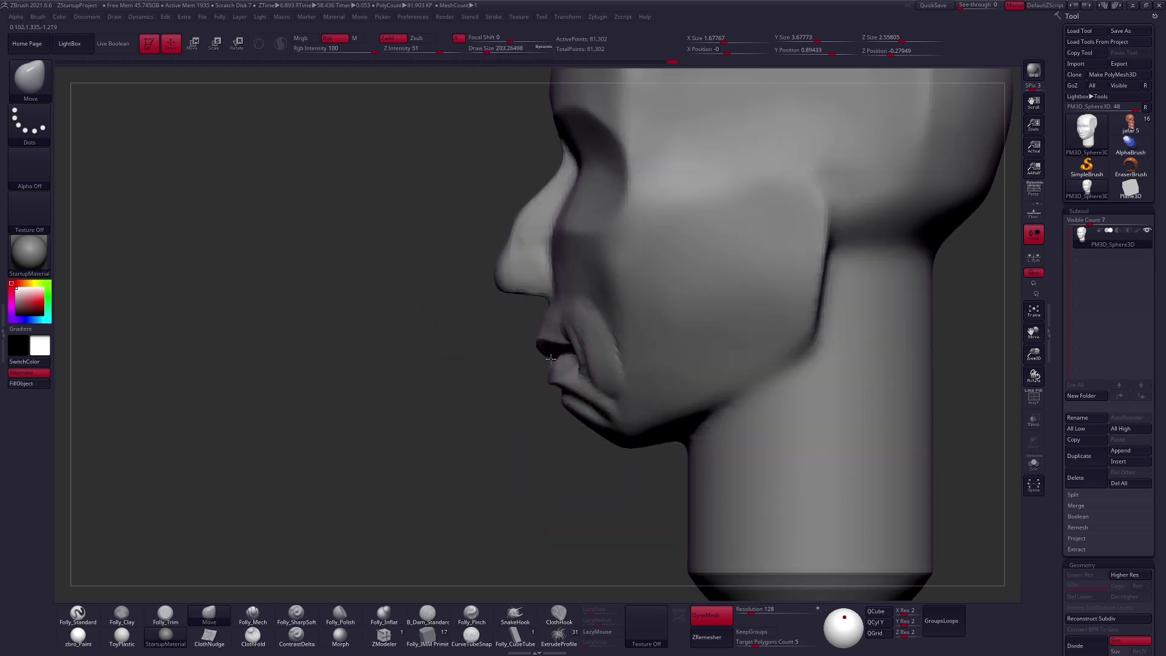
right_click_drag(564, 357, 613, 385)
right_click(589, 339)
- Adjust the lower lip and mouth corners in profile with the Move brush
key("s")
left_click_drag(613, 384, 609, 384)
left_click_drag(595, 338, 594, 357)
right_click_drag(670, 428, 598, 404)
left_click_drag(601, 392, 591, 396)
mouse_move(523, 377)
right_mouse_down()
mouse_move(592, 367)
mouse_move(632, 424)
right_mouse_up()
- Reshape the chin and jawline below the mouth with the Move brush at about size 120, reducing it to about 74
key("s")
left_click_drag(630, 407, 635, 405)
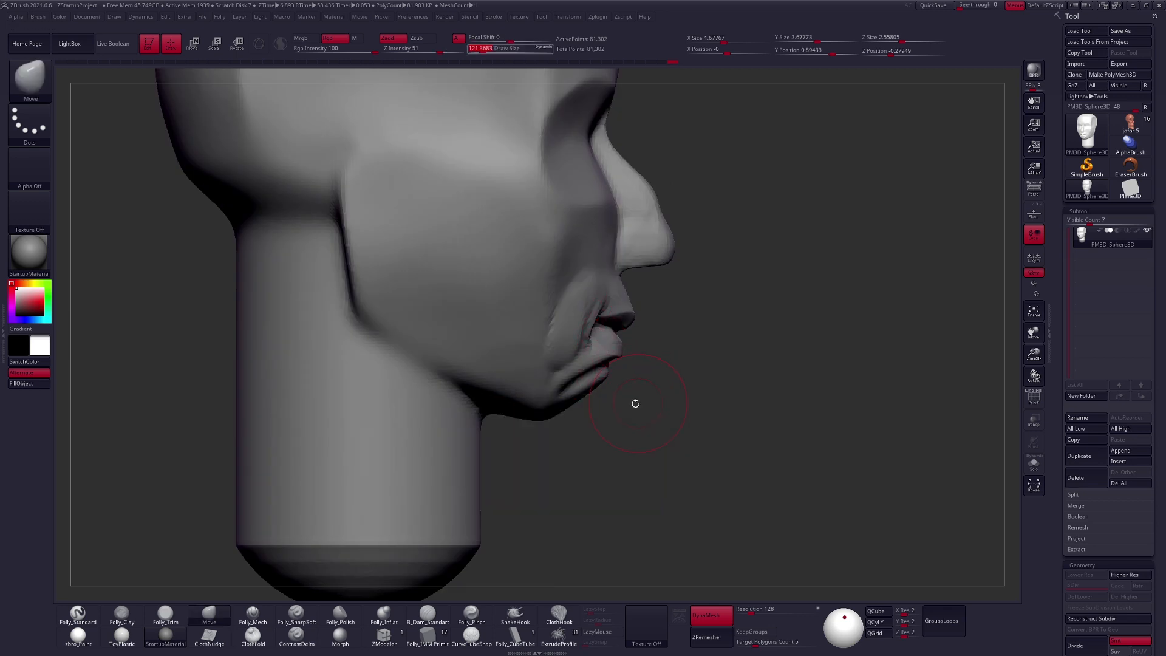
key("s")
left_click_drag(552, 411, 596, 428)
key("space")
left_click_drag(685, 405, 675, 405)
right_click_drag(648, 416, 638, 416)
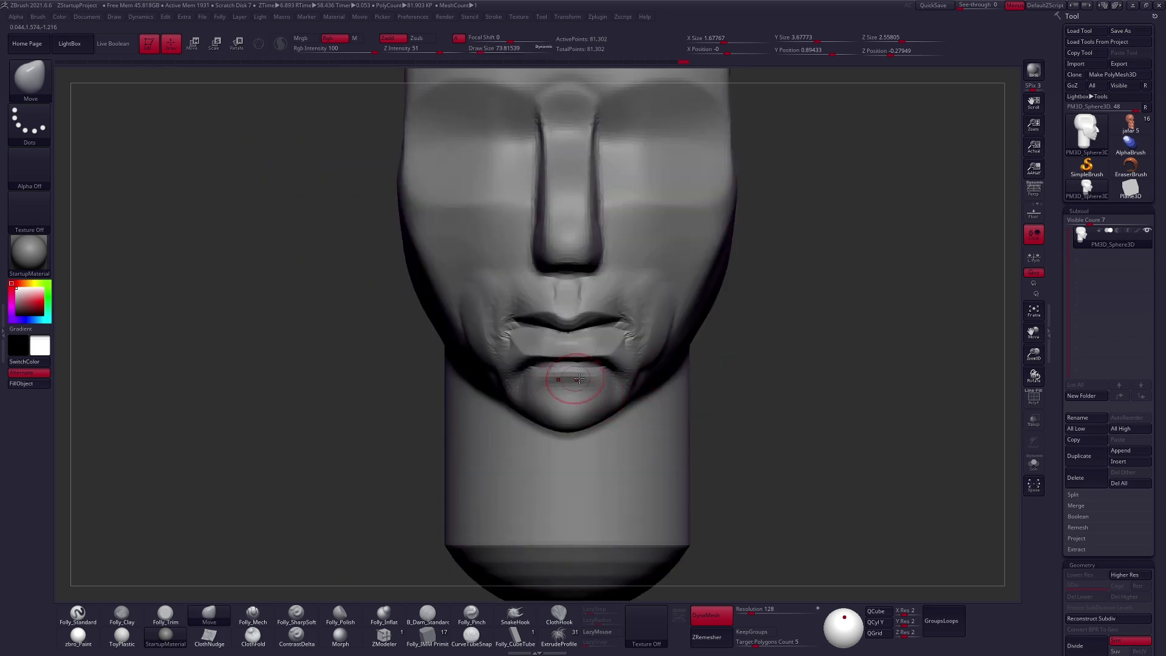
- Build up the chin below the lower lip with the Folly_Clay brush
key("2")
left_click_drag(577, 387, 597, 401)
key("space")
mouse_move(596, 401)
left_mouse_down()
mouse_move(578, 388)
mouse_move(593, 396)
left_mouse_up()
key("1")
key("2")
right_click_drag(593, 395, 577, 388)
right_click_drag(618, 337, 621, 337, "shift")
- Check the head's wireframe and update its DynaMesh at resolution 128
key("shift+f")
key("shift+f")
mouse_move(734, 404)
right_mouse_down("ctrl")
mouse_move(724, 408)
mouse_move(742, 425)
right_mouse_up("ctrl")
left_click_drag(741, 471, 814, 387, "ctrl")
- Add volume to the lower lip and define the philtrum with the Folly_Clay brush at about size 60
key("space")
left_click_drag(626, 337, 618, 337)
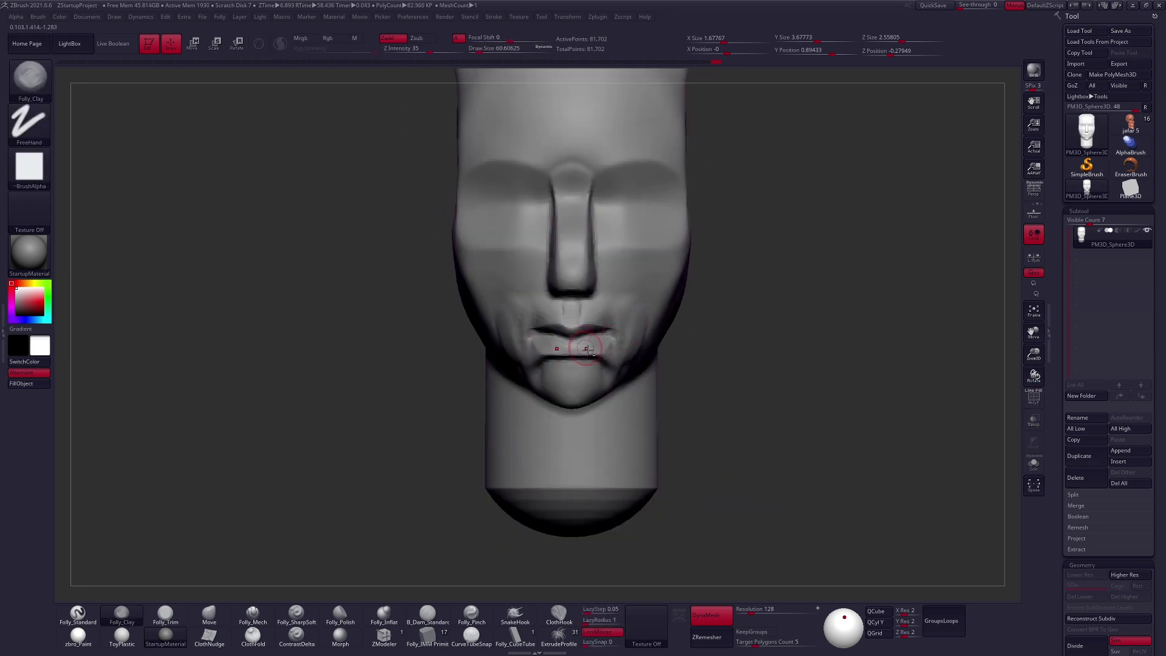
right_click_drag(585, 347, 595, 356, "ctrl")
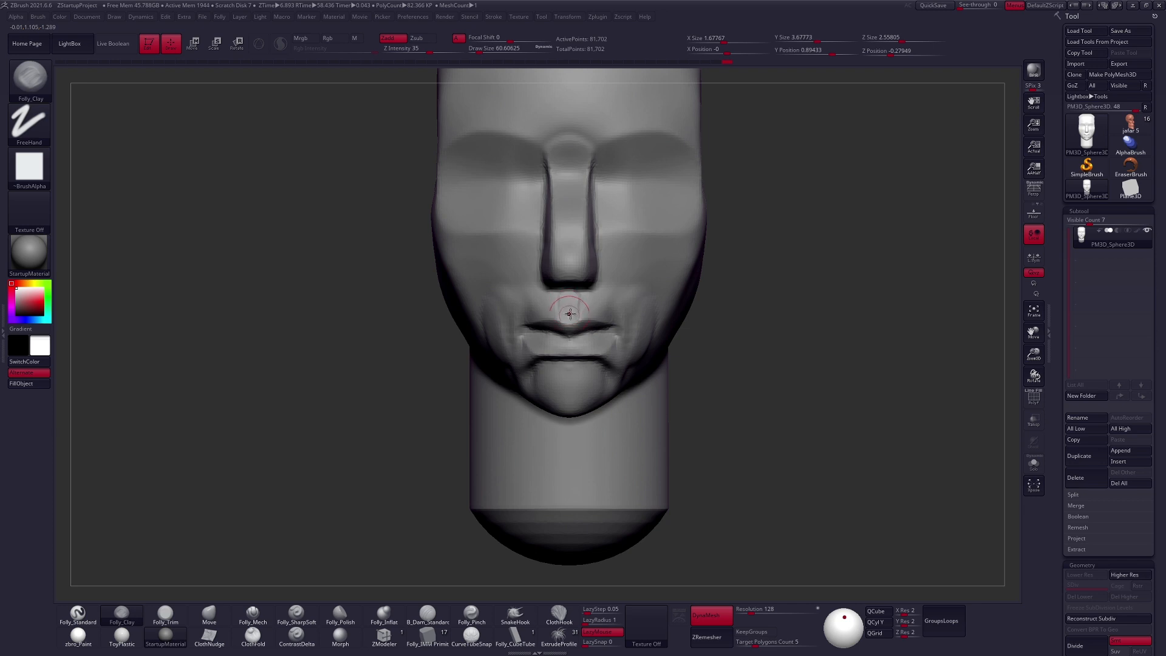
left_click_drag(566, 300, 582, 313, "shift")
- Widen the nose base with the Move brush at about size 170, and refine the brow planes with Folly_Mech
key("b")
key("m")
key("v")
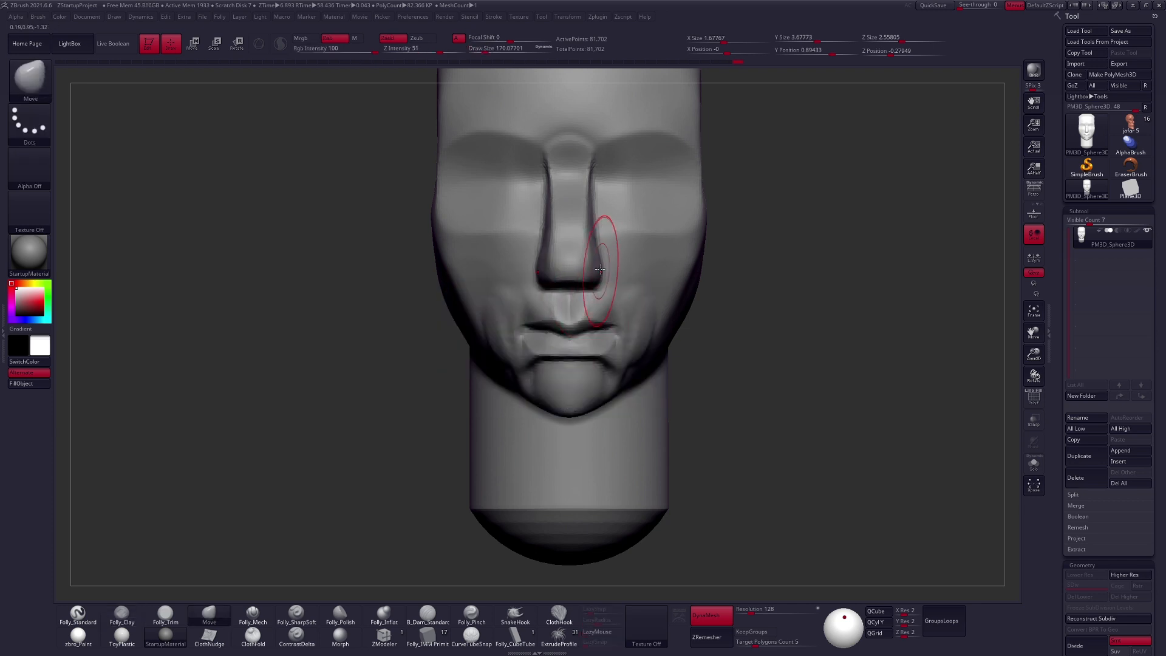
left_click_drag(590, 229, 586, 225)
mouse_move(590, 182)
left_mouse_down("shift")
mouse_move(576, 199)
mouse_move(576, 173)
mouse_move(632, 135)
mouse_move(676, 136)
mouse_move(713, 174)
mouse_move(707, 193)
left_mouse_up("shift")
key("5")
mouse_move(698, 217)
right_mouse_down("ctrl")
mouse_move(668, 195)
mouse_move(637, 255)
right_mouse_up("ctrl")
- Reshape the brow, eye sockets and nose bridge with the Move brush
key("4")
key("space")
left_click_drag(631, 243, 637, 243)
right_click_drag(692, 243, 582, 250)
key("space")
key("space")
left_click_drag(637, 247, 650, 239)
key("space")
mouse_move(626, 243)
right_mouse_down()
mouse_move(657, 250)
mouse_move(624, 256)
mouse_move(645, 253)
right_mouse_up()
key("space")
- Flatten the brow and blend it into the nose bridge with the Folly_Mech brush at about size 240
key("5")
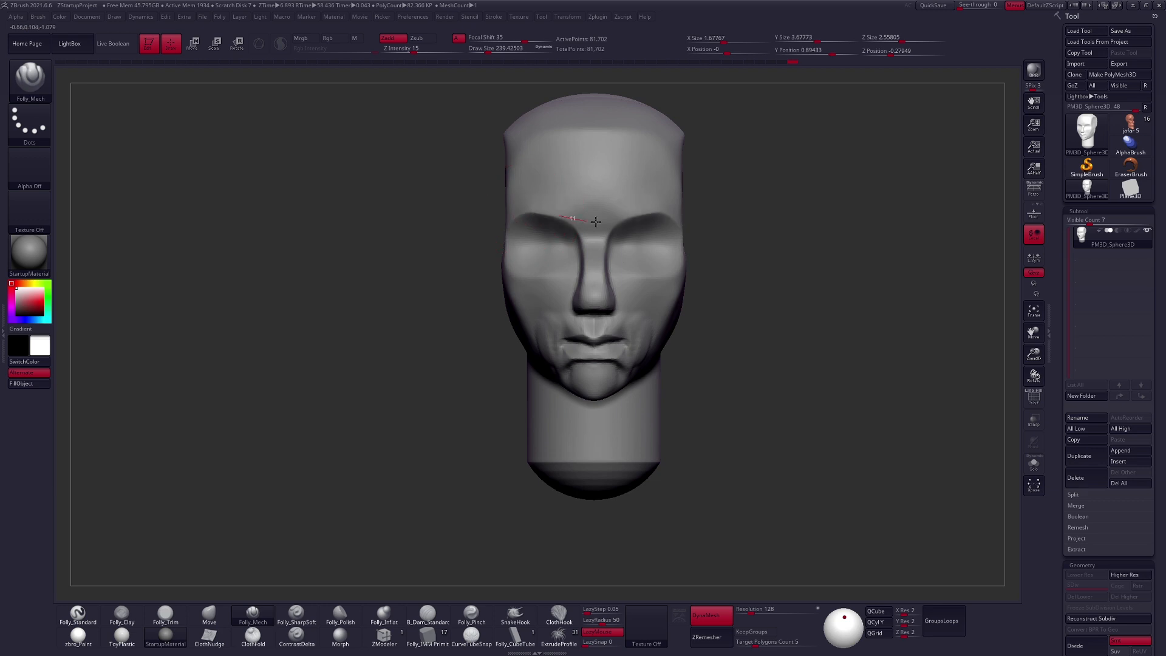
right_click_drag(694, 193, 591, 239, "shift")
key("space")
left_click_drag(591, 239, 596, 238)
mouse_move(601, 229)
right_mouse_down()
mouse_move(614, 209)
mouse_move(593, 247)
right_mouse_up()
- Pull the brow ridge down over the eye sockets with the Move brush
key("4")
mouse_move(654, 225)
right_mouse_down()
mouse_move(633, 228)
mouse_move(630, 255)
right_mouse_up()
key("space")
left_click_drag(630, 256, 621, 256)
mouse_move(570, 296)
right_mouse_down()
mouse_move(615, 300)
mouse_move(580, 308)
mouse_move(628, 311)
right_mouse_up()
left_click_drag(626, 298, 622, 273)
key("space")
key("space")
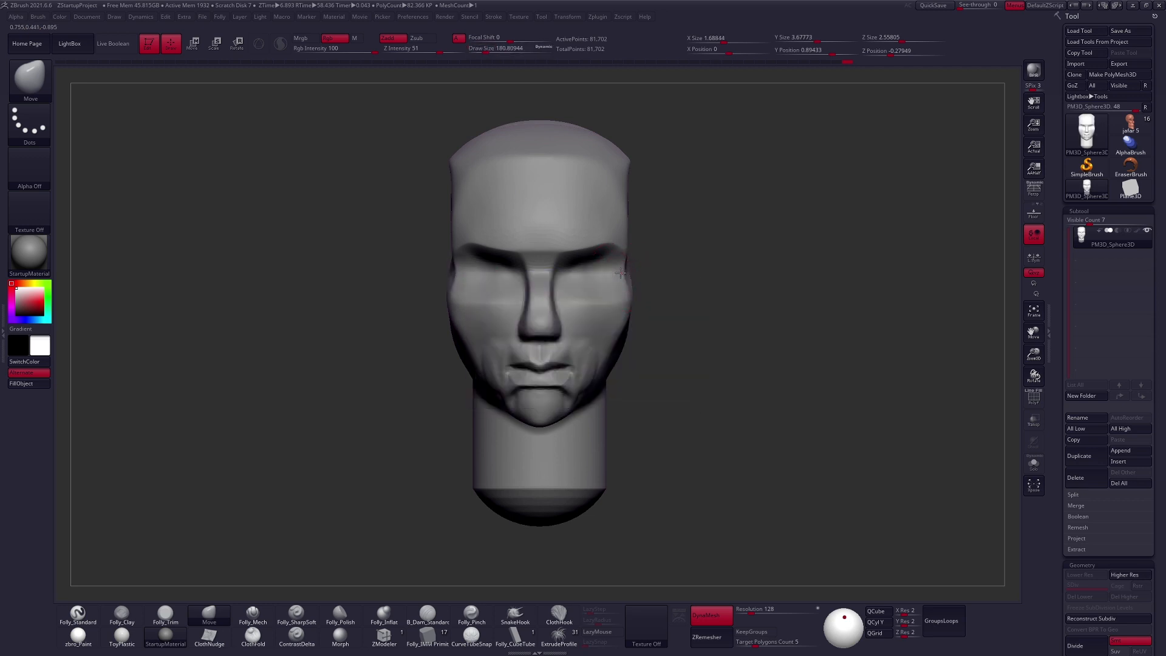
- Push out the cheekbones with the Move brush at about size 180, and smooth the areas below the eyes
right_click_drag(622, 272, 551, 271, "shift")
left_click_drag(702, 270, 655, 289, "shift")
right_click_drag(585, 292, 635, 290, "shift")
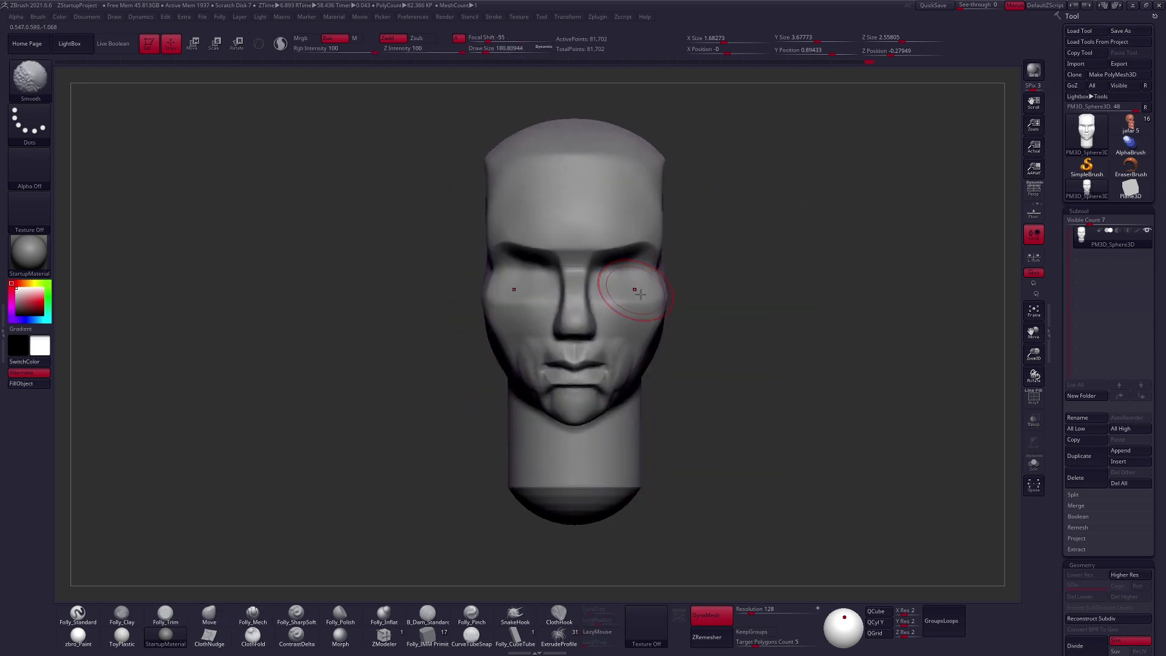
left_click_drag(659, 298, 663, 297)
key("space")
left_click_drag(661, 310, 666, 310)
mouse_move(639, 317)
right_mouse_down()
mouse_move(673, 323)
mouse_move(634, 318)
right_mouse_up()
- Turn on perspective and adjust the cheek and jaw outline with the Move brush at about size 170
left_click(1033, 190)
key("space")
left_click_drag(699, 399, 694, 400)
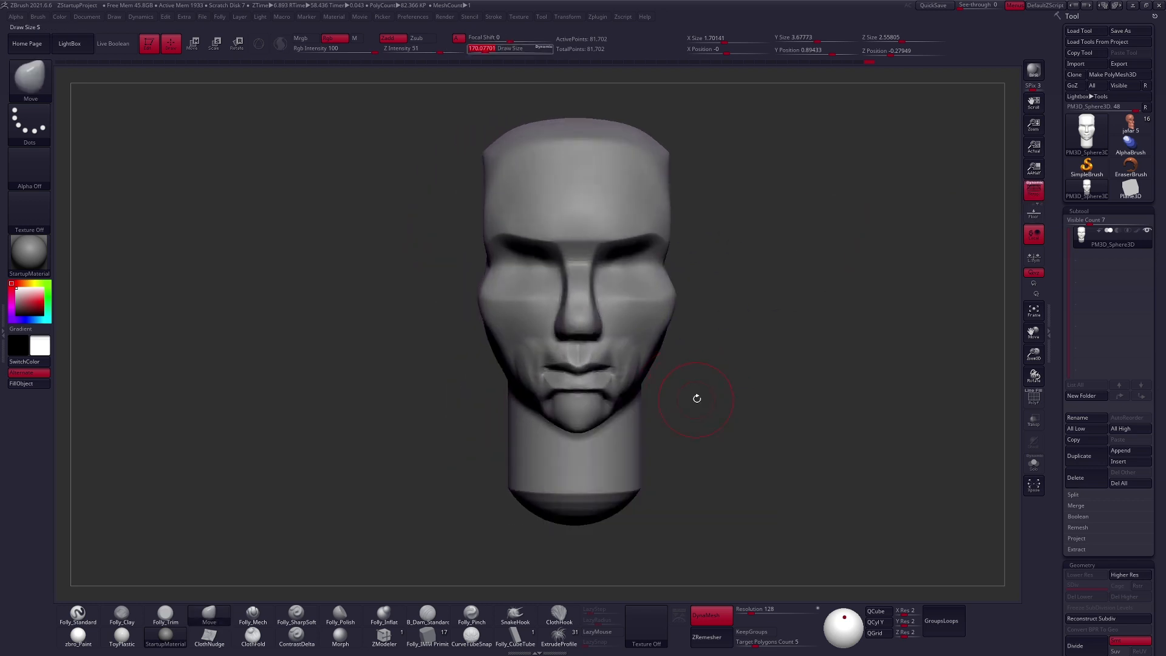
right_click_drag(694, 394, 650, 375)
- Refine the lower cheek and mouth planes with the Folly_Mech brush
key("5")
mouse_move(641, 425)
right_mouse_down("shift")
mouse_move(671, 395)
mouse_move(617, 374)
right_mouse_up("shift")
key("space")
left_click_drag(658, 376, 654, 376)
mouse_move(653, 373)
right_mouse_down()
mouse_move(624, 378)
mouse_move(603, 349)
right_mouse_up()
- Subdivide the head to level 2 and refine the mouth area at about brush size 67
key("ctrl+d")
key("space")
left_click_drag(603, 348, 688, 364)
mouse_move(663, 375)
right_mouse_down()
mouse_move(645, 372)
mouse_move(666, 378)
right_mouse_up()
left_click_drag(635, 412, 602, 397)
right_click_drag(602, 397, 636, 374, "shift")
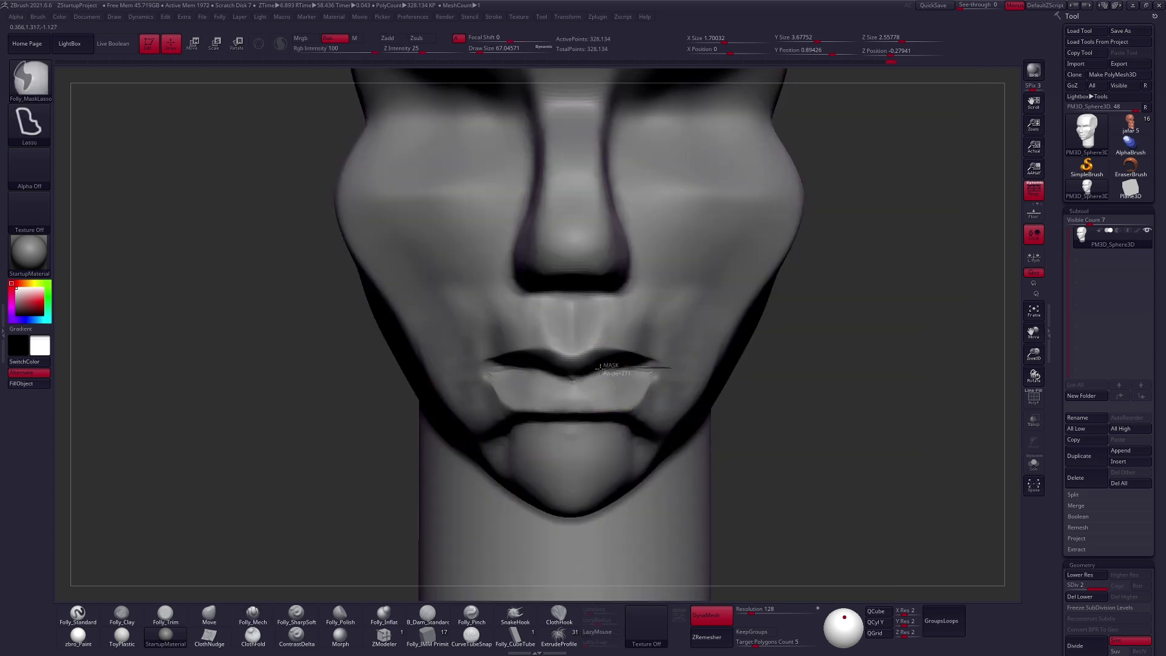
- Lasso-mask along the mouth line and reshape the lips where they meet
left_click_drag(558, 366, 918, 377, "ctrl")
left_click(681, 392, "ctrl")
key("space")
left_click_drag(654, 394, 663, 393)
left_click_drag(658, 392, 623, 403)
mouse_move(643, 407)
right_mouse_down("ctrl")
mouse_move(721, 429)
mouse_move(633, 405)
mouse_move(698, 416)
right_mouse_up("ctrl")
- Fill the areas around the mouth corners and chin with Folly_Clay, and flatten them with Folly_Trim
key("2")
key("s")
left_click_drag(657, 415, 664, 414)
right_click_drag(617, 481, 638, 460)
mouse_move(689, 438)
left_mouse_down()
mouse_move(645, 430)
mouse_move(668, 428)
left_mouse_up()
key("3")
mouse_move(723, 408)
right_mouse_down()
mouse_move(788, 398)
mouse_move(705, 424)
mouse_move(680, 383)
right_mouse_up()
- Adjust the cheeks, nose and facial profile with the Move brush at about size 170, reducing it to about 130
key("4")
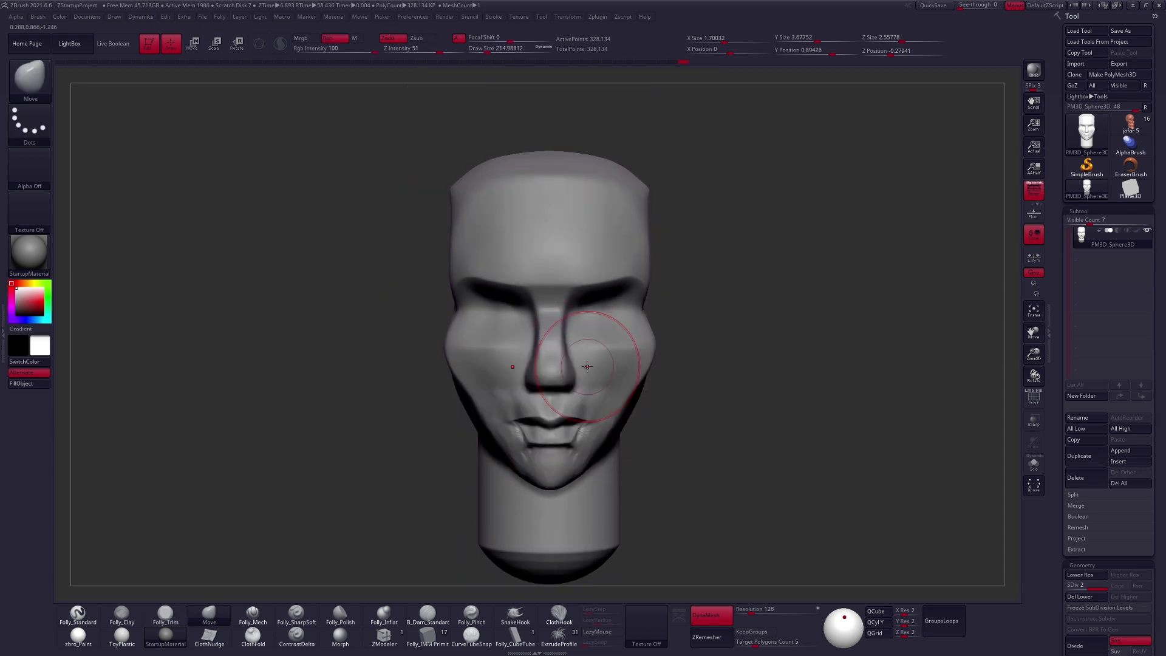
right_click_drag(656, 448, 751, 414)
right_click(751, 395)
right_click(593, 346)
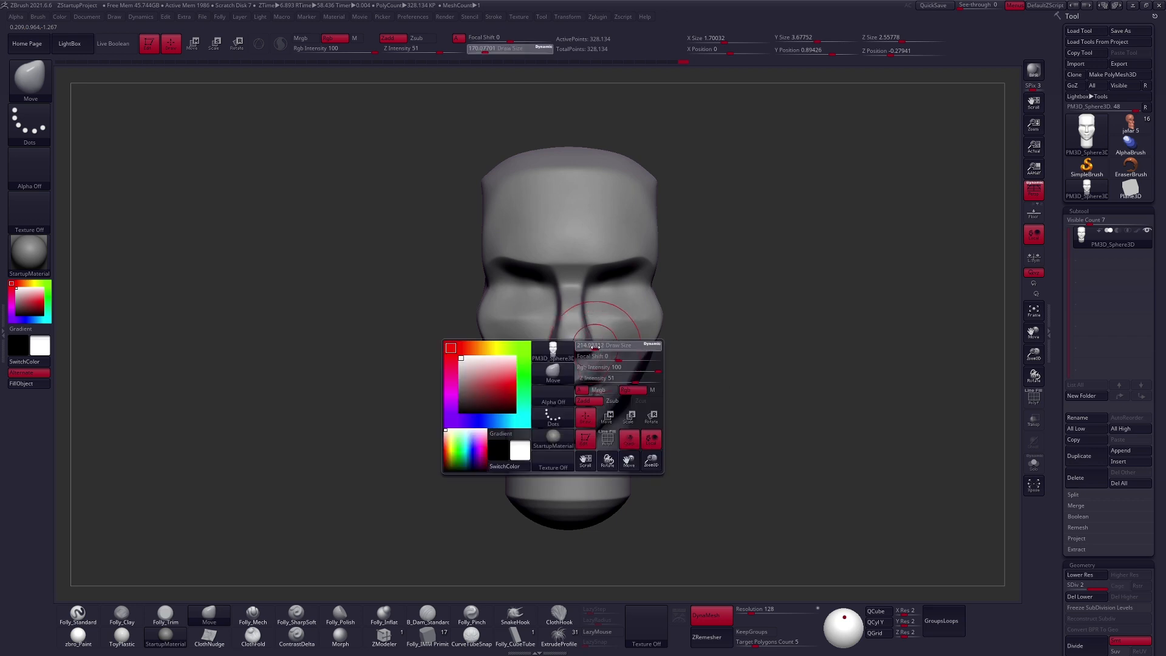
key("space")
left_click_drag(628, 363, 614, 363)
mouse_move(644, 368)
right_mouse_down()
mouse_move(547, 368)
mouse_move(612, 364)
mouse_move(589, 346)
right_mouse_up()
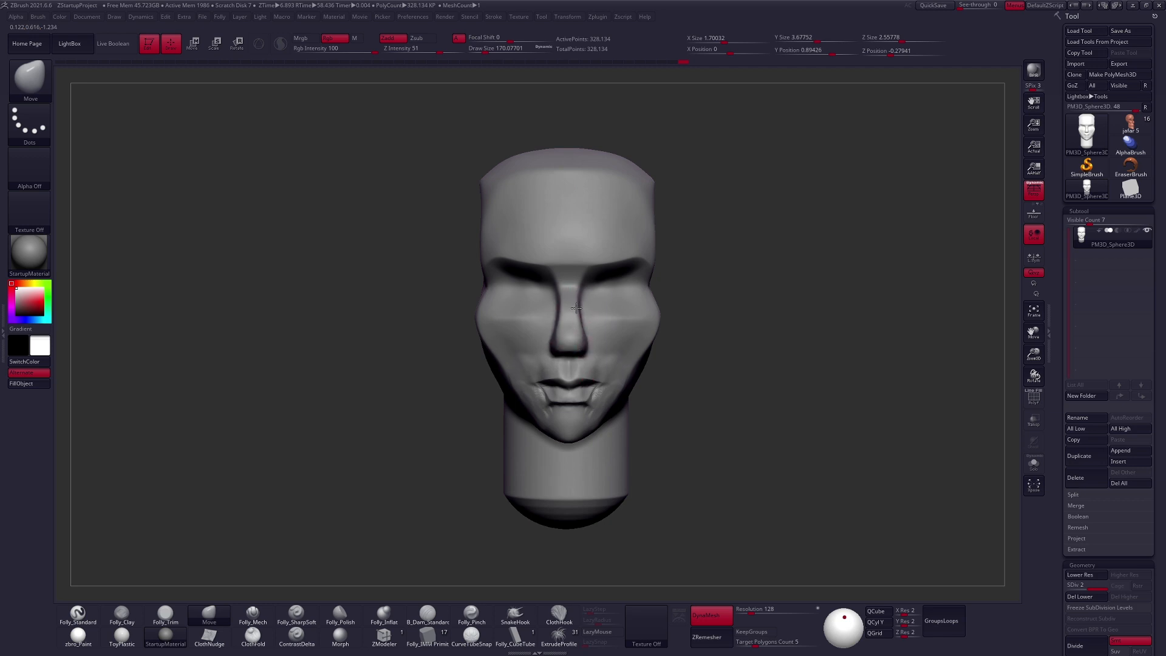
mouse_move(594, 363)
right_mouse_down()
mouse_move(573, 364)
mouse_move(589, 314)
right_mouse_up()
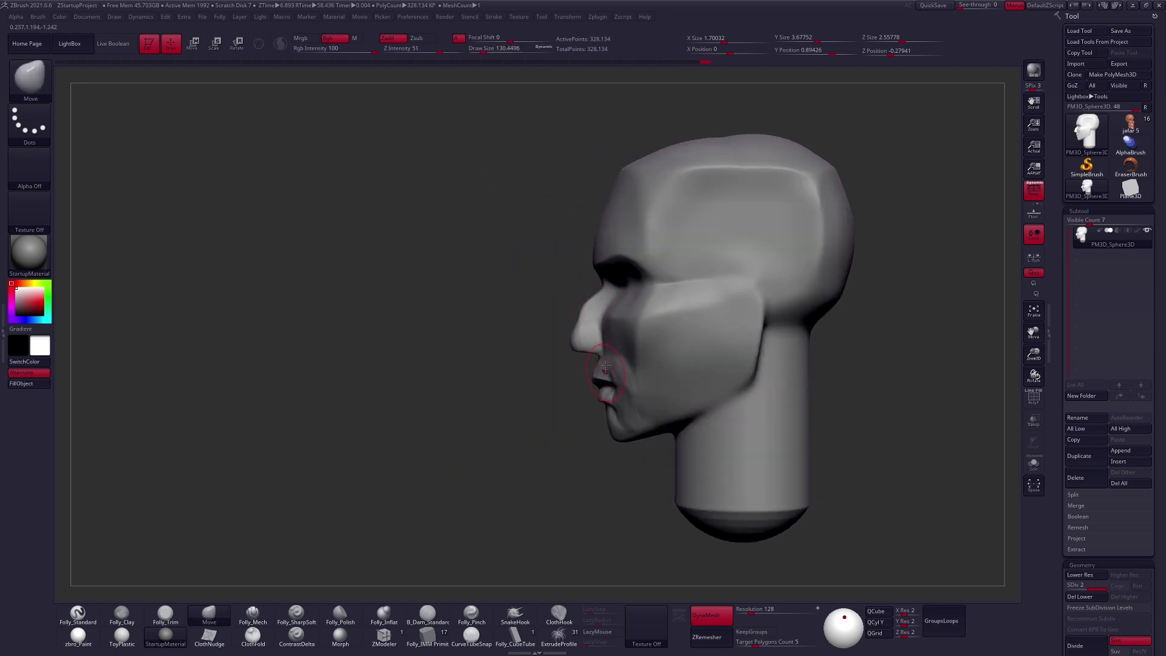
mouse_move(644, 259)
right_mouse_down()
mouse_move(625, 318)
mouse_move(606, 325)
right_mouse_up()
- Sharpen the planes of the nose bridge and upper lip with the Folly_Mech brush at about size 130
key("5")
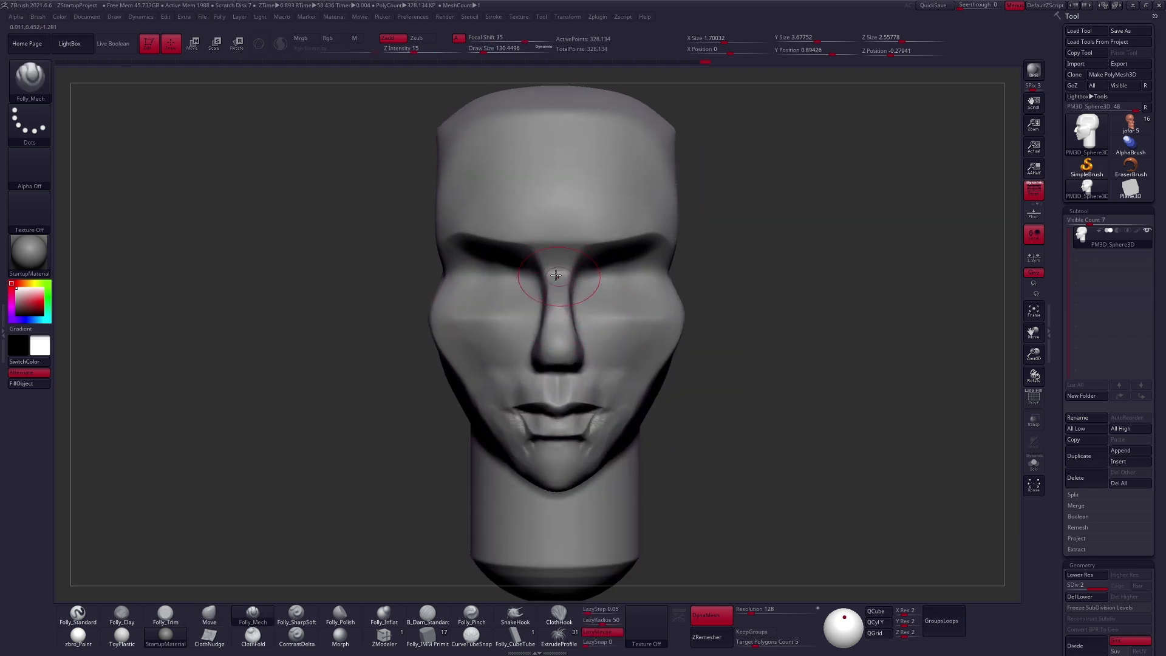
right_click_drag(585, 303, 552, 306)
right_click_drag(553, 389, 527, 369)
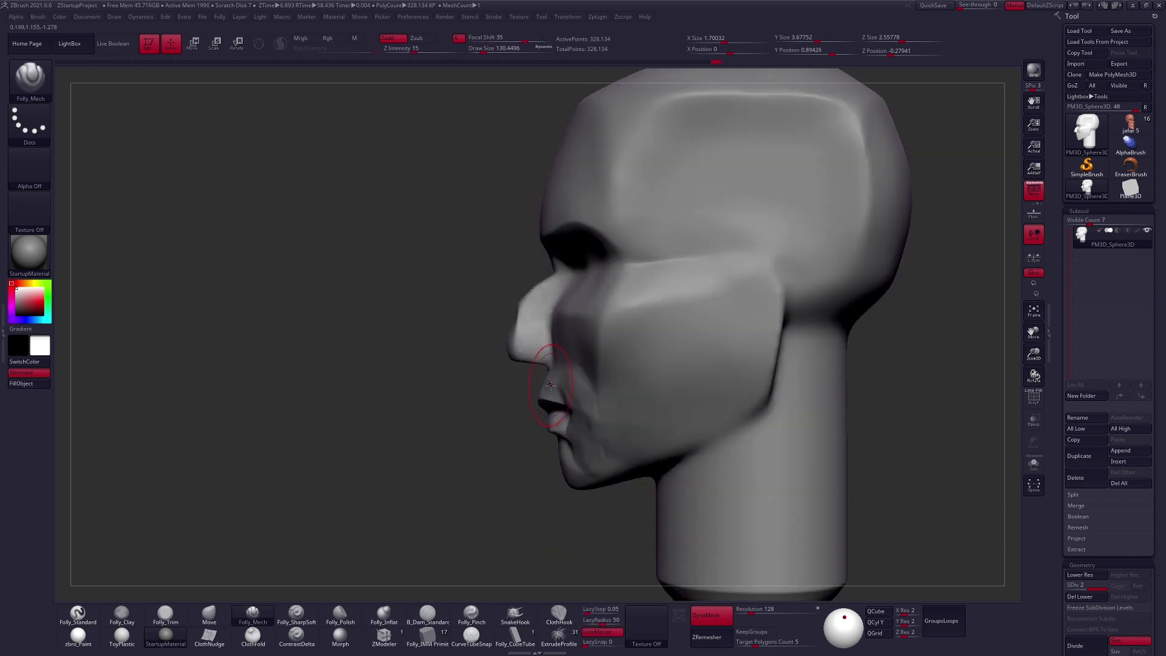
- Refine the profile of the nose and upper lip with the Move brush, starting at about size 130
key("4")
key("space")
left_click(539, 316)
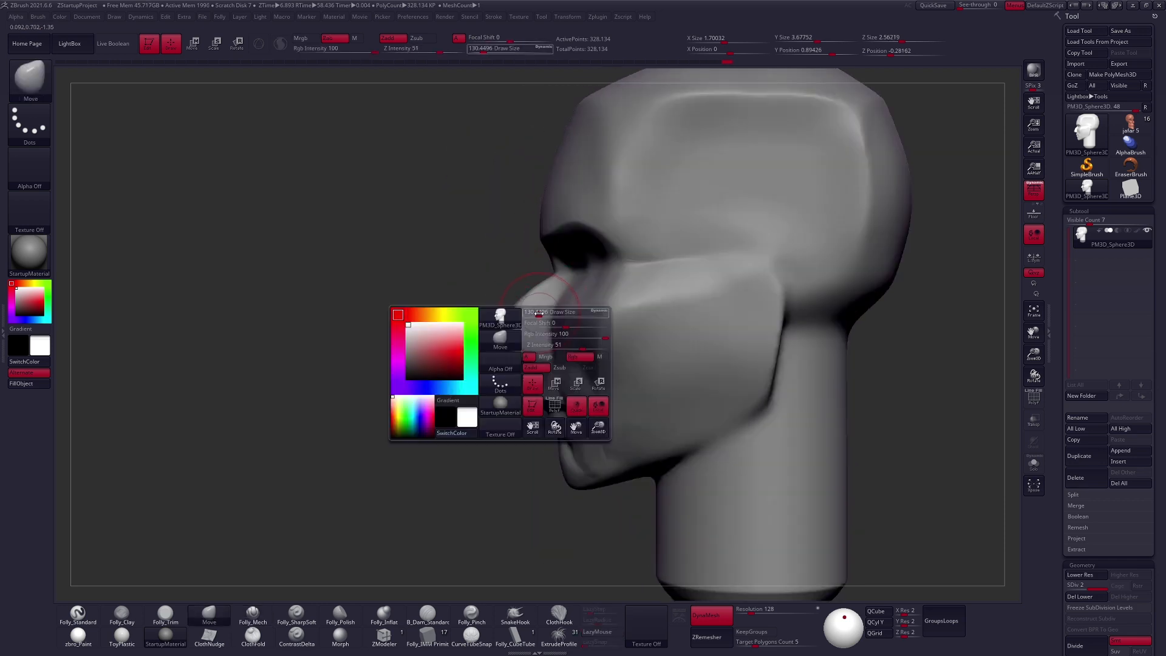
key("space")
left_click(535, 369)
right_click_drag(552, 359, 533, 332)
key("space")
left_click(542, 335)
- Sharpen the planes around the side of the nose, cheek and upper lip with the Folly_Mech brush
key("5")
left_click_drag(533, 330, 562, 325)
right_click_drag(592, 381, 584, 358)
left_click_drag(543, 387, 543, 389)
mouse_move(542, 388)
right_mouse_down()
mouse_move(551, 379)
mouse_move(536, 352)
mouse_move(549, 362)
right_mouse_up()
- Add volume around the mouth with Folly_Clay and firm up the planes beside the nose with Folly_Mech
key("4")
key("space")
left_click(547, 384)
key("2")
left_click_drag(546, 361, 536, 365, "shift")
right_click_drag(536, 365, 574, 368)
key("5")
mouse_move(549, 327)
right_mouse_down()
mouse_move(532, 341)
mouse_move(546, 300)
mouse_move(515, 280)
mouse_move(558, 316)
mouse_move(549, 304)
right_mouse_up()
- Adjust the nose, cheek and jaw shapes with the Move brush at about size 96
key("4")
key("space")
left_click_drag(557, 281, 563, 296)
mouse_move(564, 296)
right_mouse_down()
mouse_move(535, 302)
mouse_move(560, 285)
mouse_move(562, 352)
mouse_move(601, 360)
right_mouse_up()
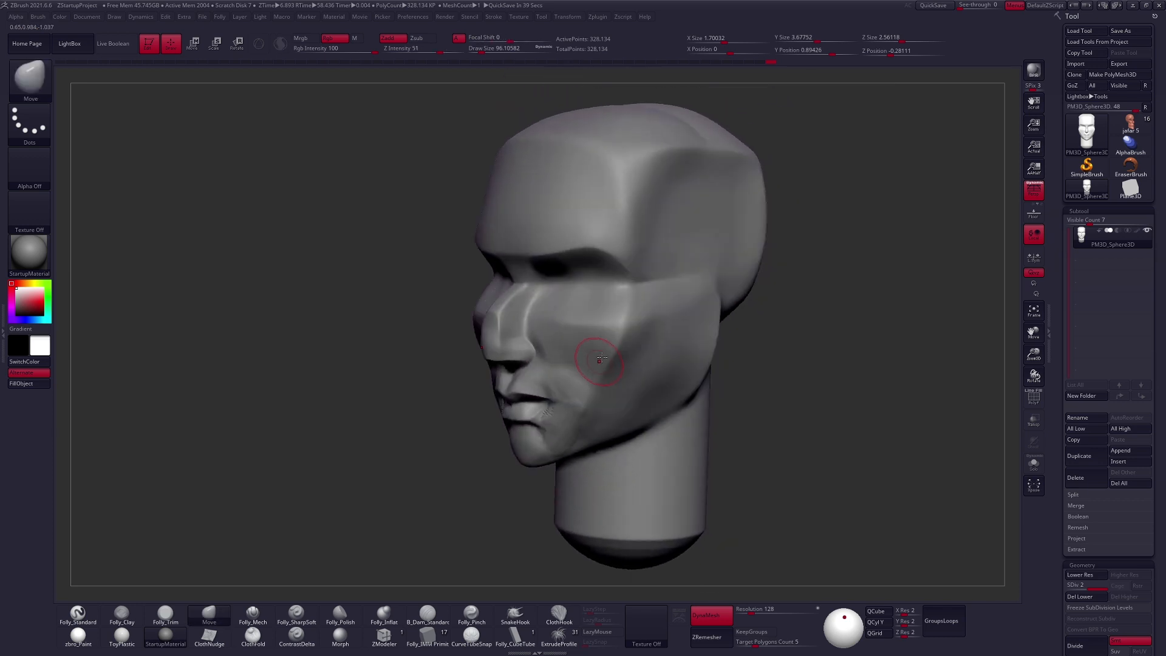
right_click_drag(722, 444, 716, 403)
key("space")
left_click_drag(690, 432, 693, 432)
mouse_move(589, 422)
right_mouse_down("alt")
mouse_move(620, 394)
mouse_move(607, 422)
right_mouse_up("alt")
- Fill the area beside the mouth corner with Folly_Clay at about size 88
key("space")
key("2")
left_click_drag(588, 360, 573, 374)
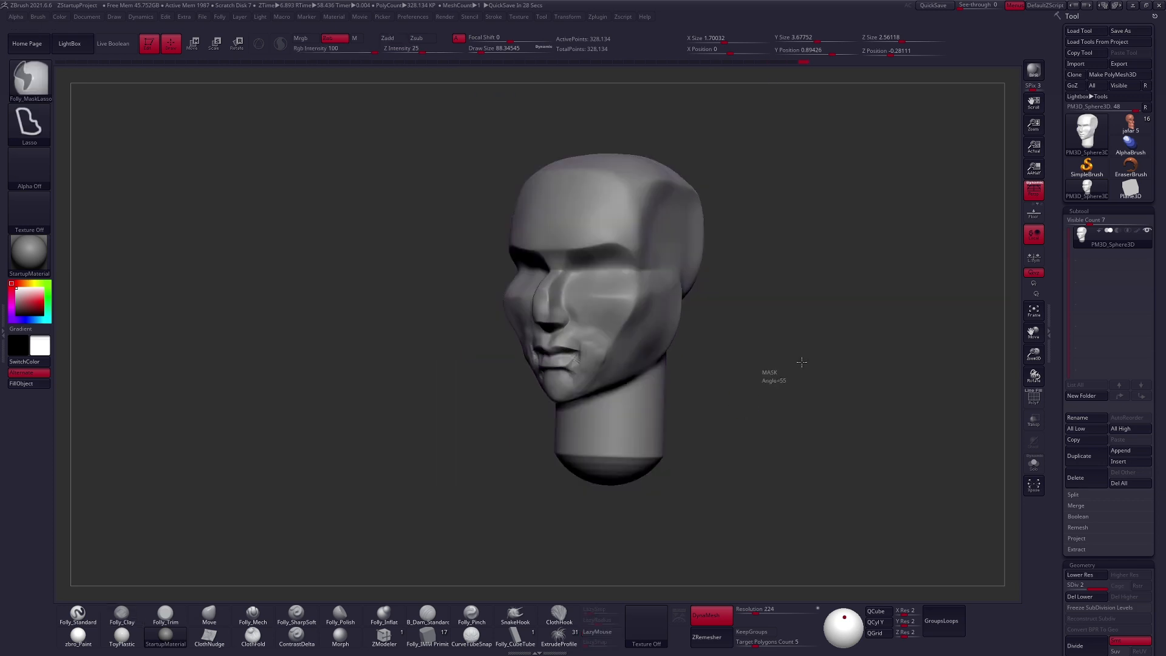
mouse_move(671, 385)
right_mouse_down()
mouse_move(602, 356)
mouse_move(715, 363)
mouse_move(672, 350)
right_mouse_up()
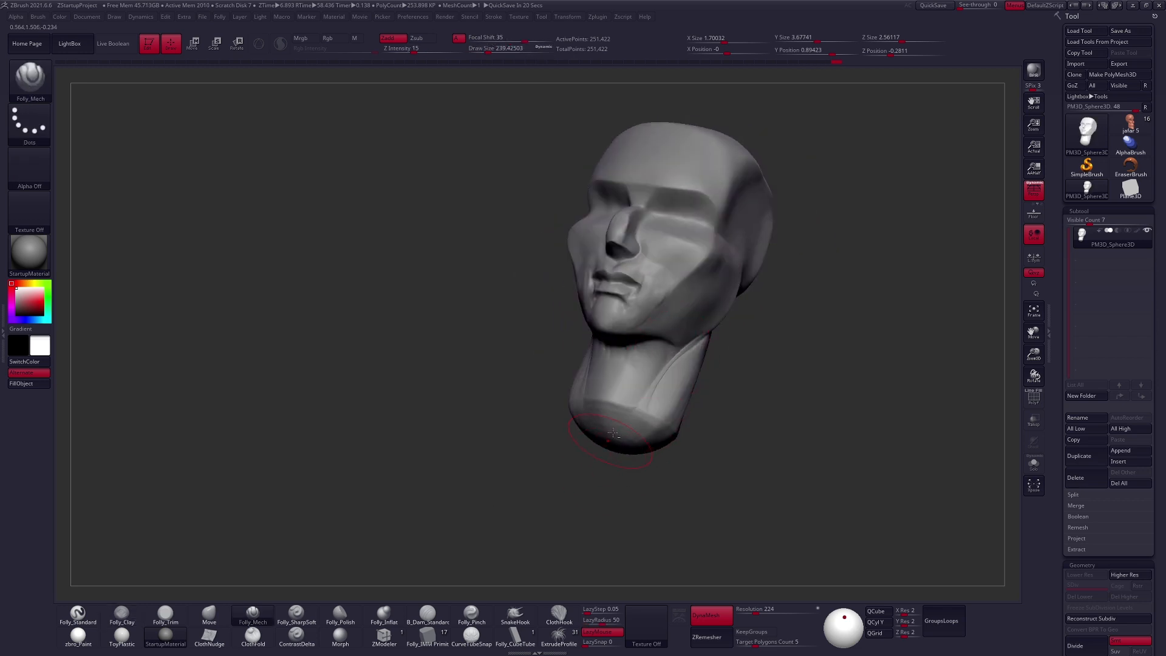
- Flatten the base of the neck with Folly_Mech at about size 239, and adjust the head and neck proportions with the Move brush
left_click_drag(607, 448, 643, 391)
mouse_move(607, 433)
left_mouse_down()
mouse_move(583, 406)
mouse_move(612, 423)
mouse_move(592, 452)
left_mouse_up()
key("b")
key("m")
key("v")
key("space")
mouse_move(576, 373)
left_mouse_down()
mouse_move(549, 368)
mouse_move(559, 363)
left_mouse_up()
key("space")
right_click_drag(561, 362, 651, 308)
key("space")
left_click_drag(652, 307, 648, 308)
right_click_drag(644, 316, 625, 383, "alt")
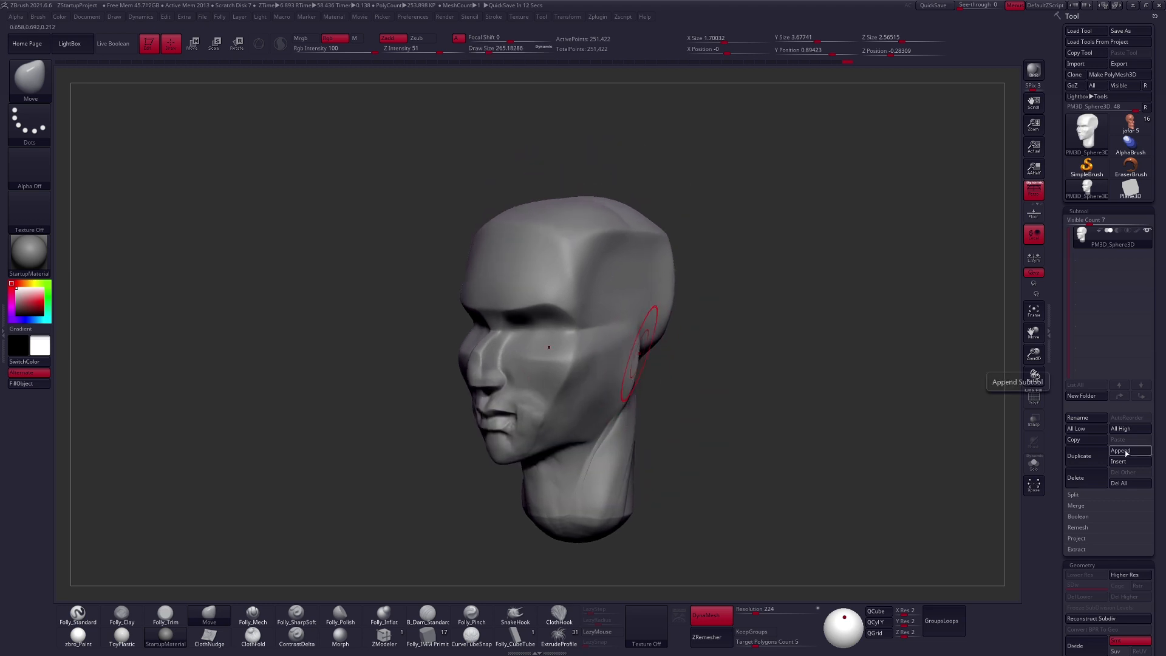
- Duplicate the head subtool and insert an ear behind the jaw on the copy with the Folly_InsertEar brush
left_click(1078, 455)
key("b")
left_click(813, 380)
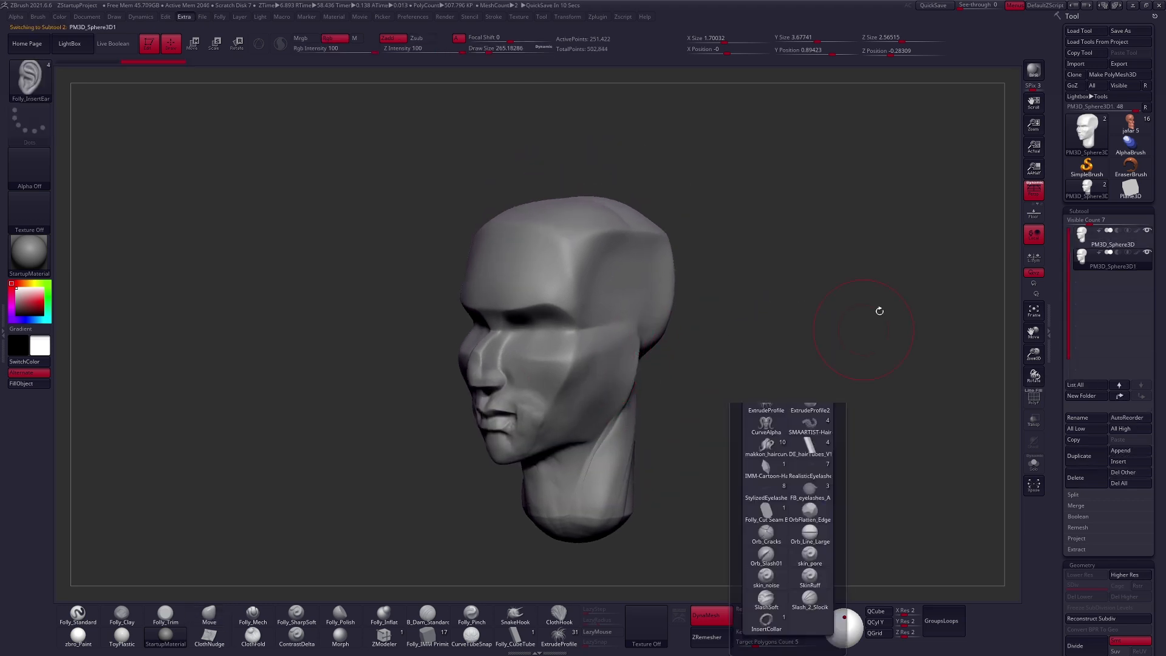
key("m")
left_click(772, 379)
right_click_drag(828, 305, 783, 304)
mouse_move(641, 356)
right_mouse_down("ctrl")
mouse_move(642, 386)
mouse_move(628, 364)
right_mouse_up("ctrl")
left_click_drag(641, 355, 646, 394)
right_click_drag(645, 391, 657, 367)
- Scale and rotate the inserted ear with the transpose line so it fits the side of the head
key("e")
right_click_drag(689, 417, 670, 397)
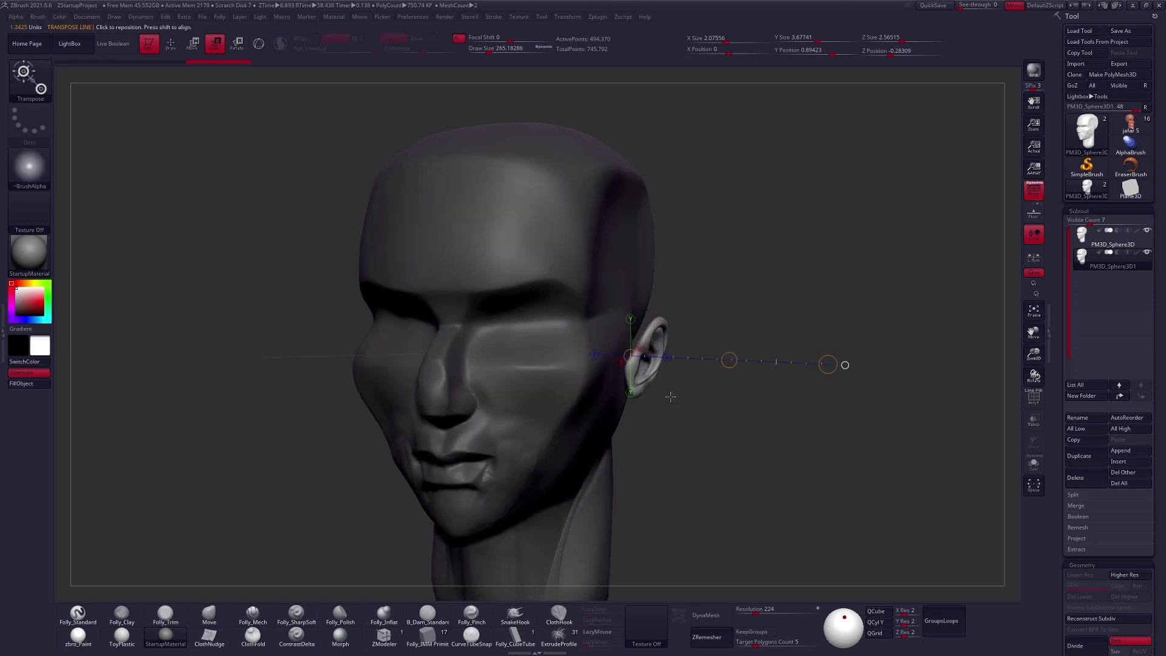
left_click_drag(720, 382, 705, 381)
right_click_drag(690, 386, 708, 382, "shift")
key("r")
left_click_drag(710, 381, 714, 366)
key("q")
- Check the ear's polygroups with PolyFrame and move the ear slightly toward the back of the head
right_click_drag(698, 363, 666, 372, "shift")
key("shift+f")
key("w")
left_click_drag(658, 370, 699, 370, "shift")
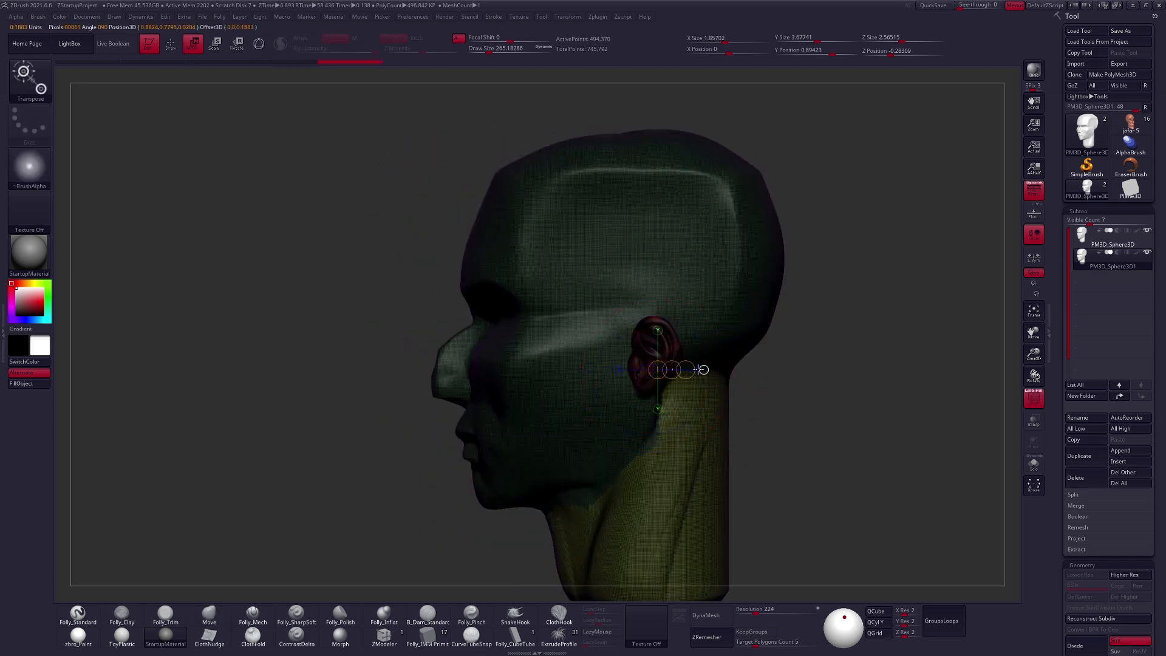
key("shift+f")
key("q")
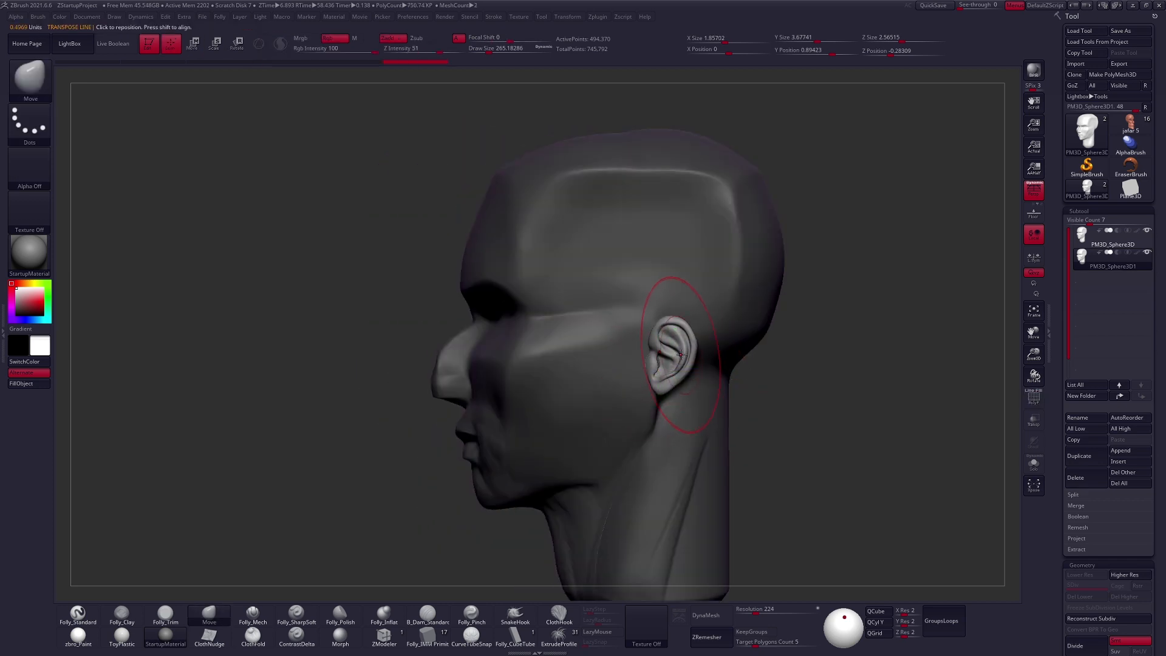
- Isolate the ears in the duplicated subtool and delete its hidden head geometry
left_click(680, 355, "ctrl+shift")
key("space")
left_click(750, 354)
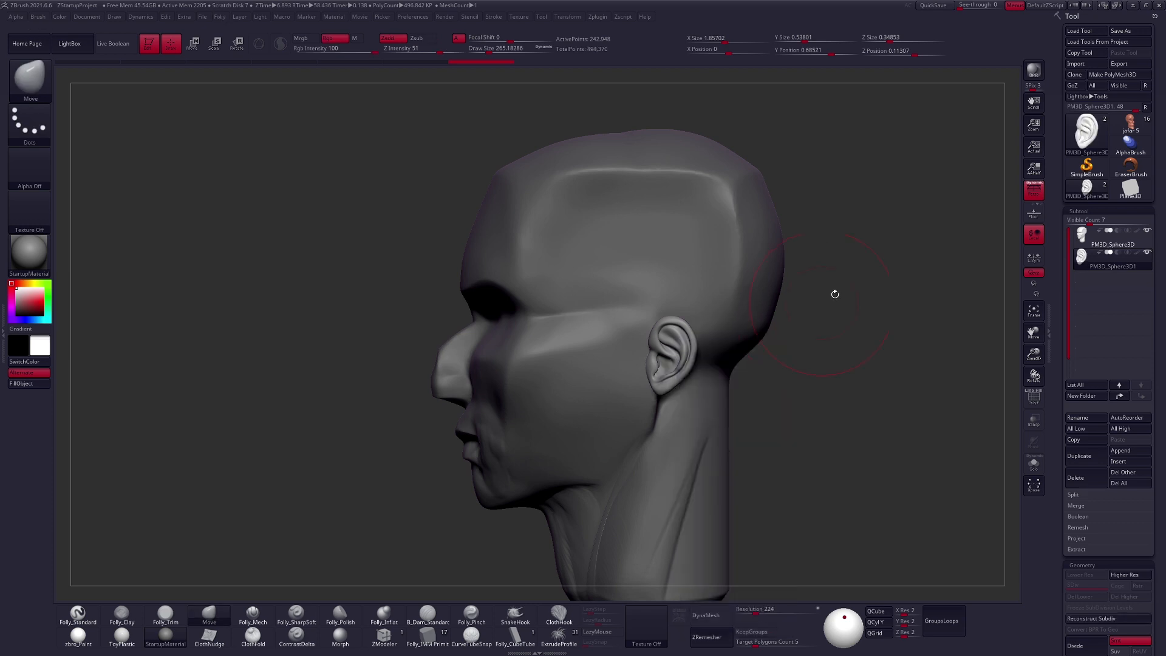
left_click(1080, 241)
- Reshape the ears against the side of the head with the Move brush at about size 320
right_click_drag(856, 305, 757, 344, "ctrl")
right_click_drag(752, 385, 762, 377)
key("space")
left_click_drag(762, 377, 766, 377)
mouse_move(759, 372)
right_mouse_down("shift")
mouse_move(638, 341)
mouse_move(615, 319)
right_mouse_up("shift")
left_click(627, 336, "alt")
left_click_drag(615, 320, 615, 350)
right_click_drag(629, 333, 663, 357)
- Rotate the ears with the transpose line from the front and refine their placement with the Move brush
key("r")
key("shift+s")
key("shift+s")
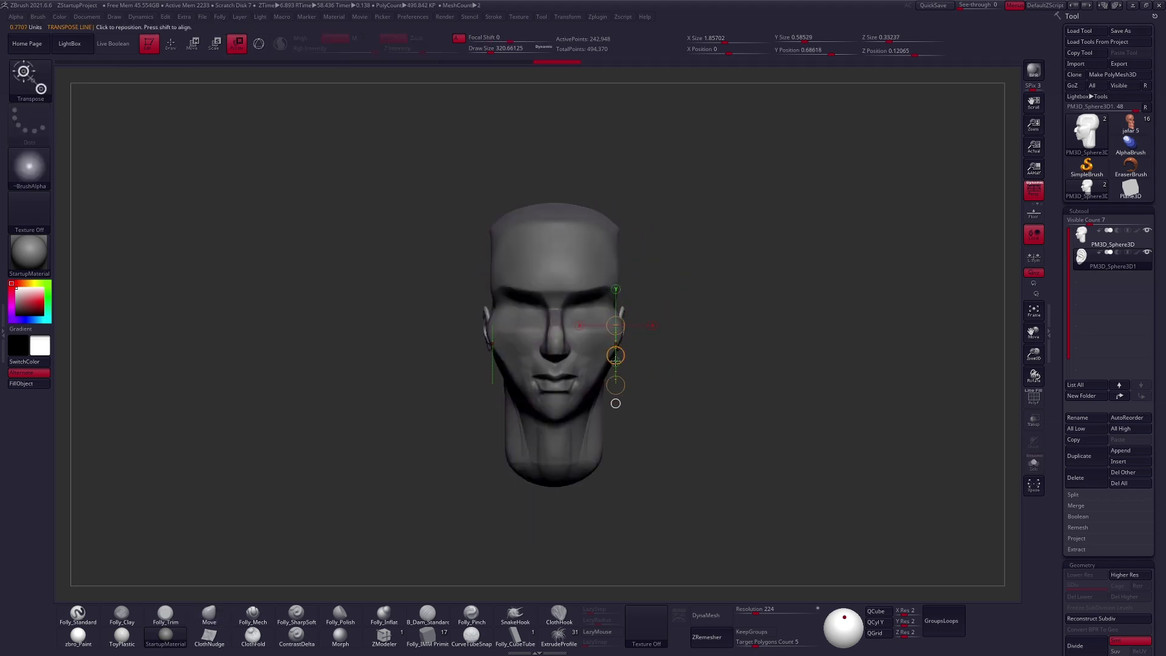
key("q")
right_click_drag(621, 310, 623, 363)
- Switch to the head subtool and adjust the eye socket and brow area with the Move brush
left_click(607, 359, "alt")
mouse_move(644, 401)
right_mouse_down()
mouse_move(755, 417)
mouse_move(719, 421)
mouse_move(692, 462)
right_mouse_up()
key("shift+f")
key("shift+f")
right_click_drag(692, 462, 713, 434, "alt")
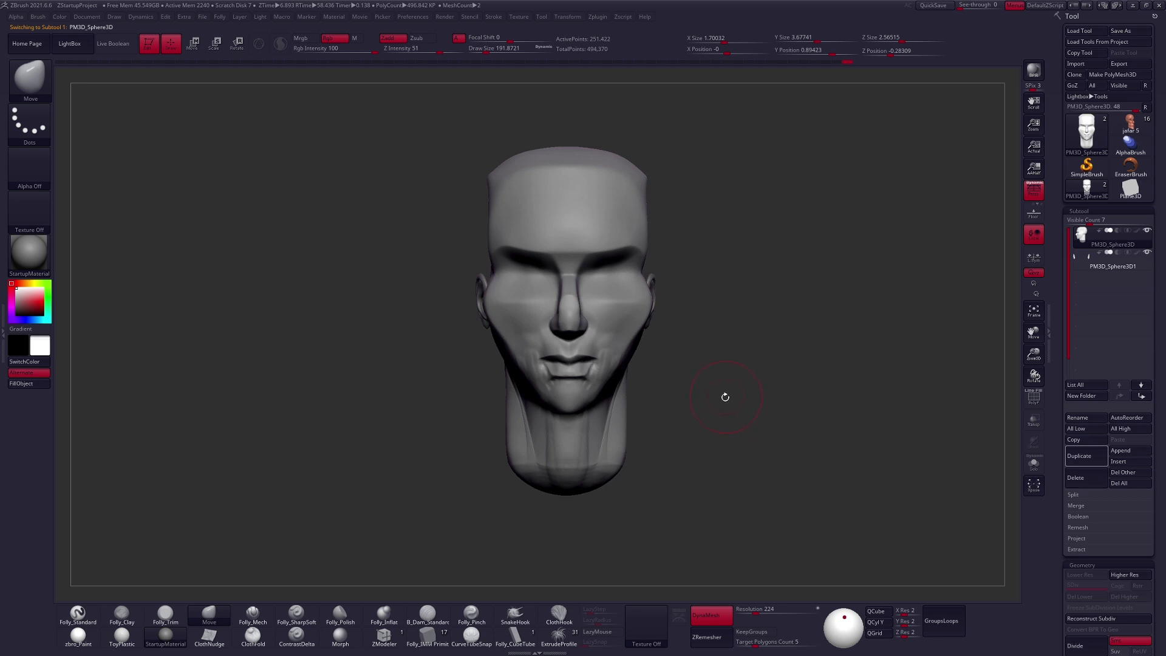
key("space")
left_click_drag(603, 267, 598, 267)
right_click_drag(601, 267, 608, 291, "ctrl")
- Build up rounded eye masses inside the eye sockets with Folly_Clay at about size 88
key("2")
key("space")
left_click_drag(610, 282, 613, 280)
key("ctrl+z")
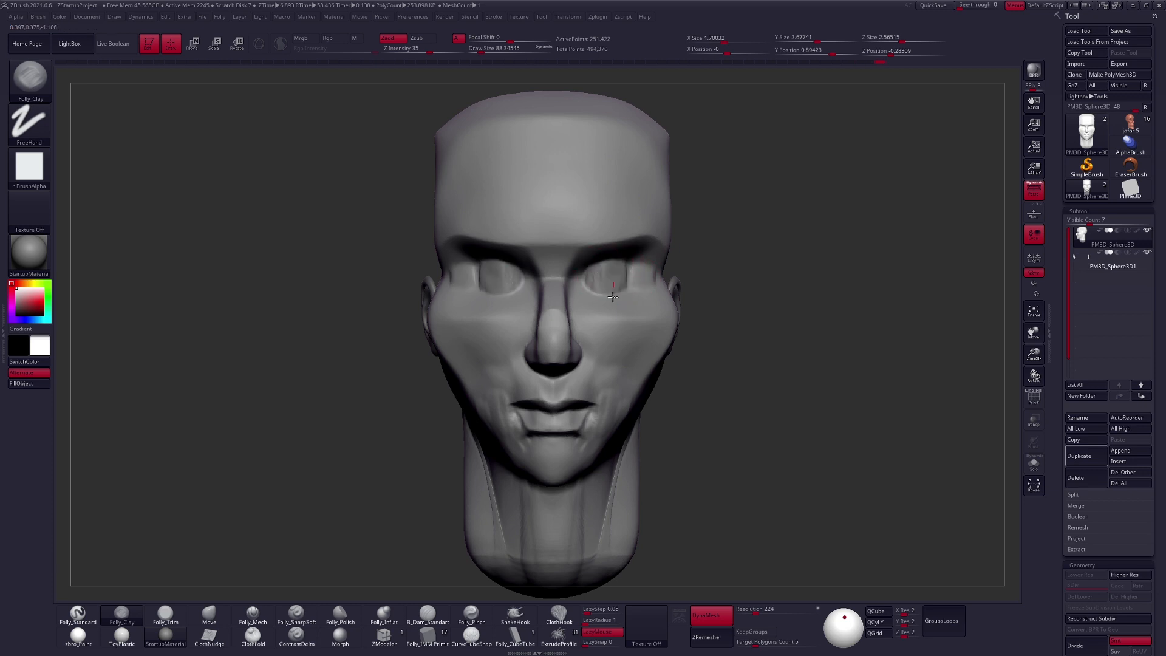
left_click_drag(602, 267, 605, 283)
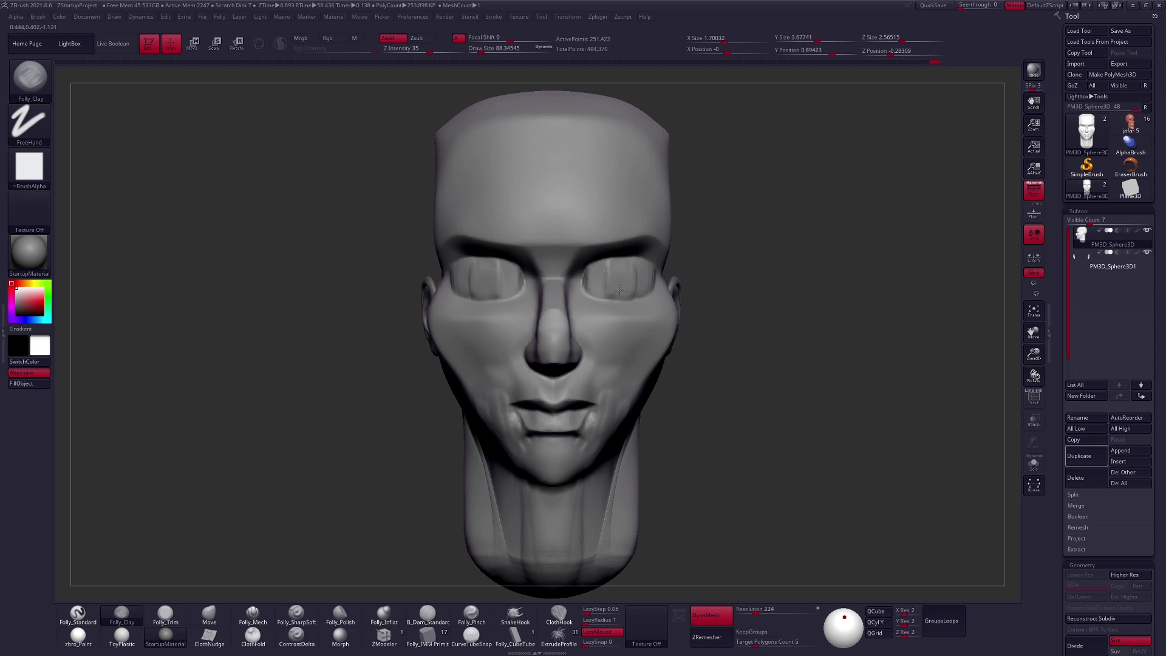
left_click_drag(635, 272, 630, 280, "shift")
right_click_drag(631, 288, 601, 294)
- Flatten and define the planes of the eye masses with Folly_Mech at about size 88
key("5")
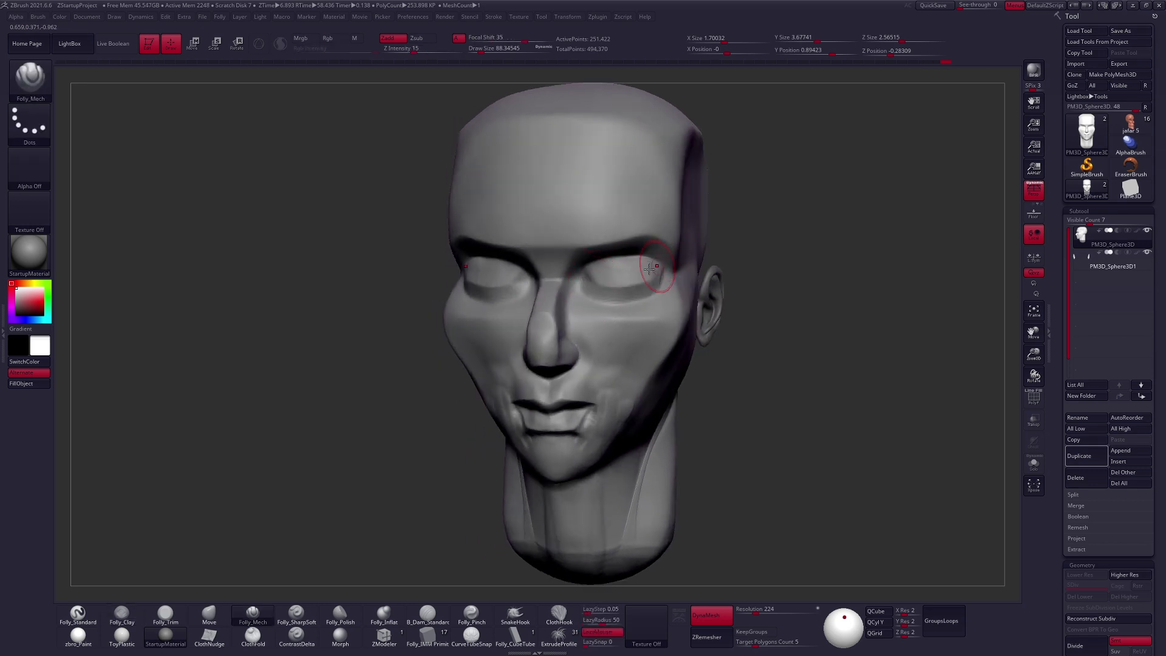
left_click_drag(900, 214, 759, 226, "ctrl")
right_click_drag(604, 268, 612, 340, "ctrl")
left_click_drag(580, 280, 683, 279)
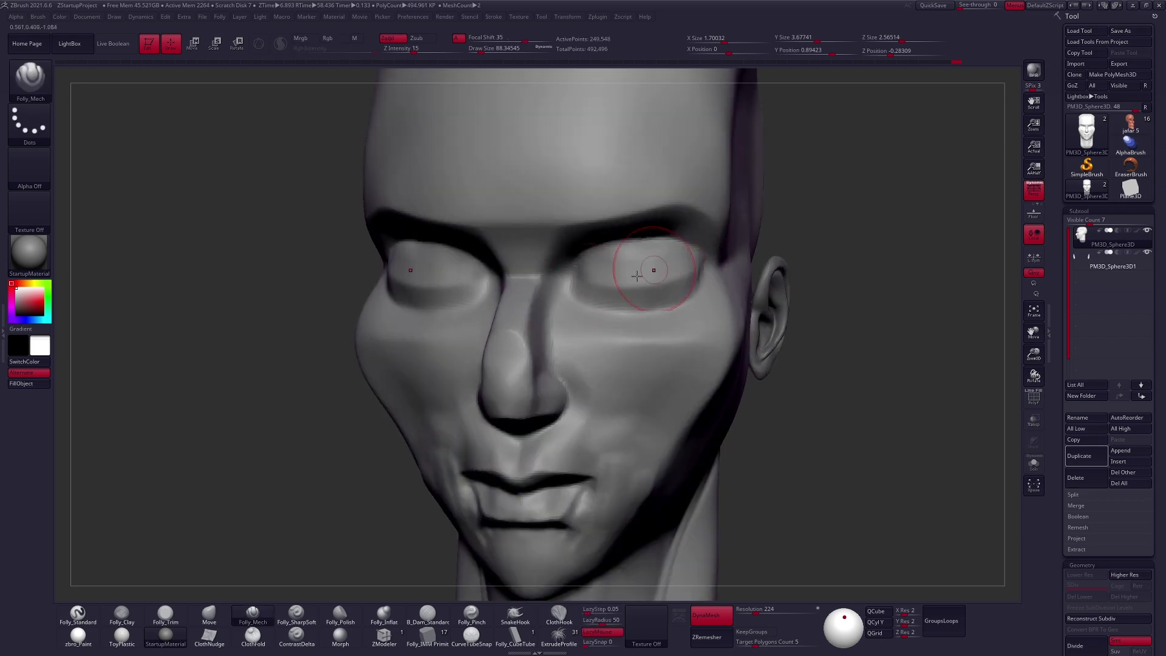
left_click_drag(581, 279, 711, 267)
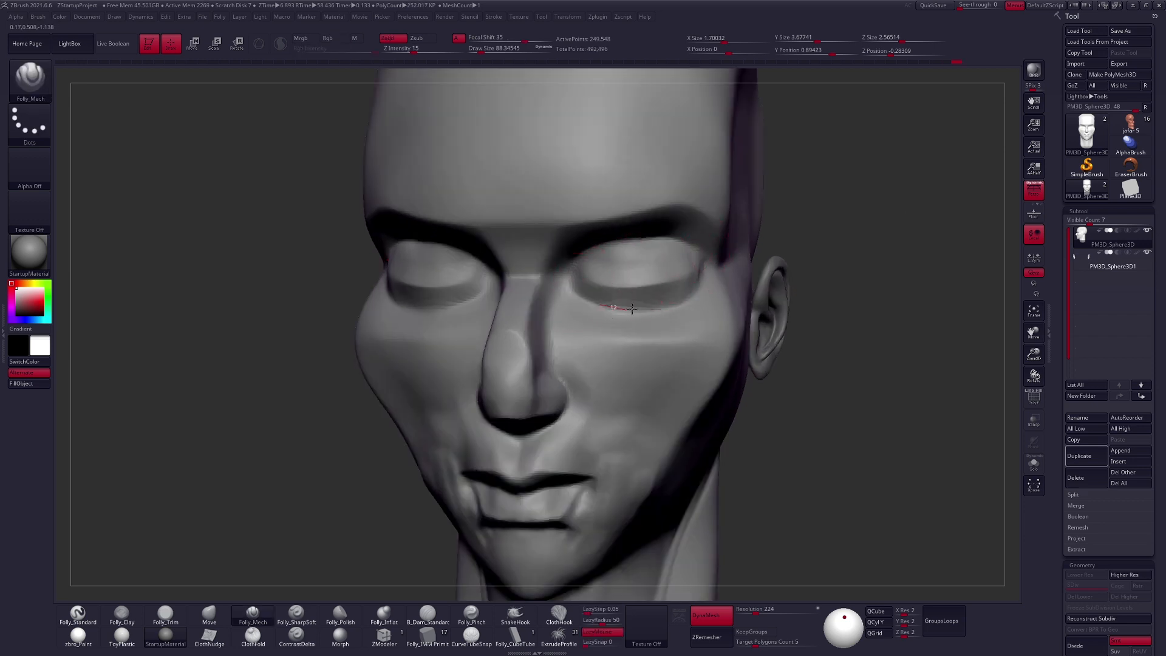
right_click_drag(627, 288, 497, 282)
- Reshape the eye masses and their inner corners beside the nose bridge with the Move brush
key("b")
key("m")
key("v")
key("space")
left_click_drag(627, 289, 636, 289)
left_click_drag(637, 277, 616, 285)
right_click_drag(616, 284, 609, 212)
key("space")
left_click_drag(598, 271, 587, 270)
left_click_drag(590, 262, 585, 267)
left_click_drag(582, 264, 574, 271)
- Adjust the forms beneath the eyes with the Move brush at a changed size, up to about 121
mouse_move(611, 284)
right_mouse_down()
mouse_move(625, 331)
mouse_move(648, 344)
mouse_move(586, 309)
right_mouse_up()
key("space")
left_click_drag(606, 314, 616, 315)
right_click_drag(655, 317, 611, 322)
key("bracketright")
right_click_drag(637, 331, 734, 429)
- Turn off DynaMesh and remesh the head with ZRemesher at a target polygon count of 1
left_click(721, 621)
left_click_drag(1064, 495, 1065, 120)
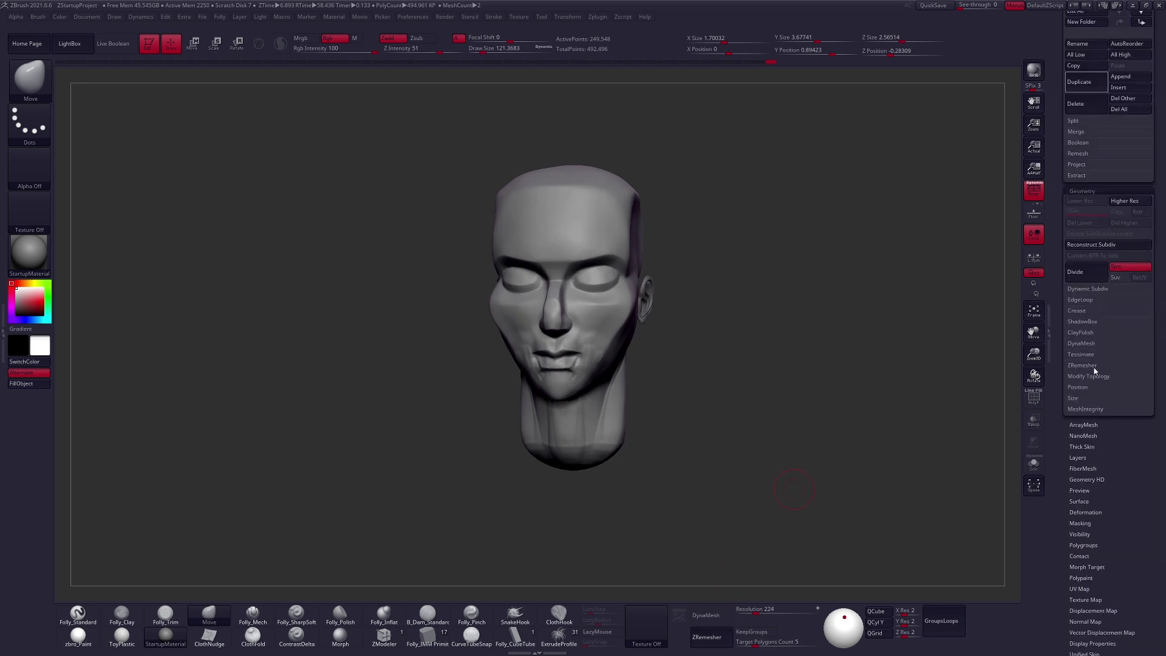
left_click(1093, 366)
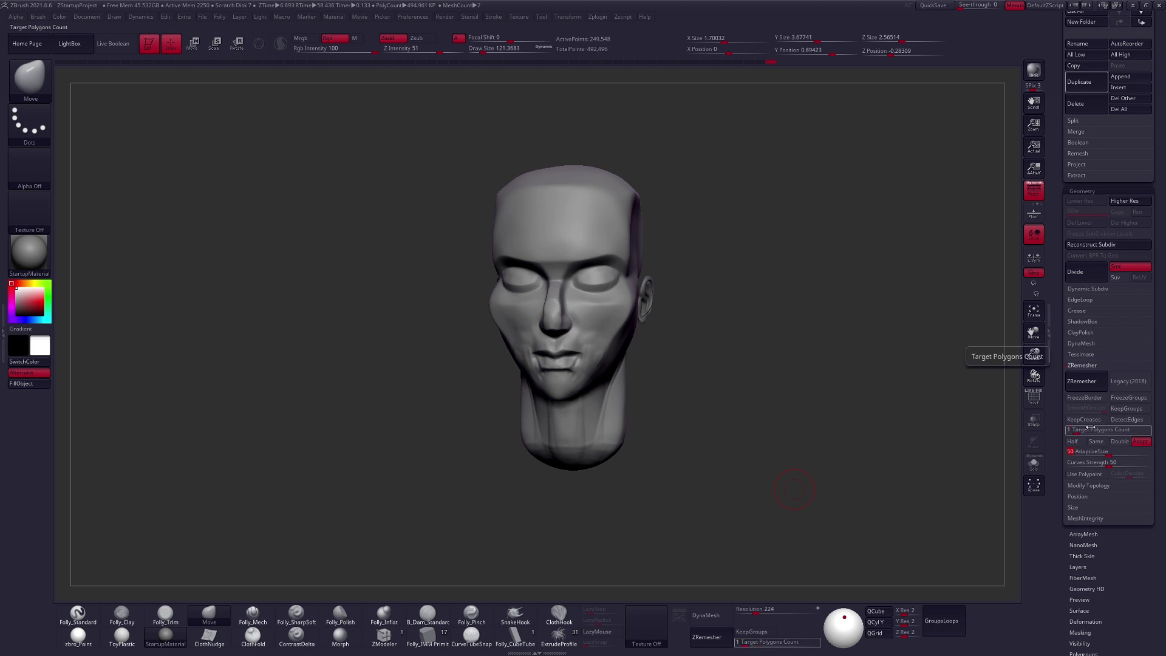
left_click(1081, 382)
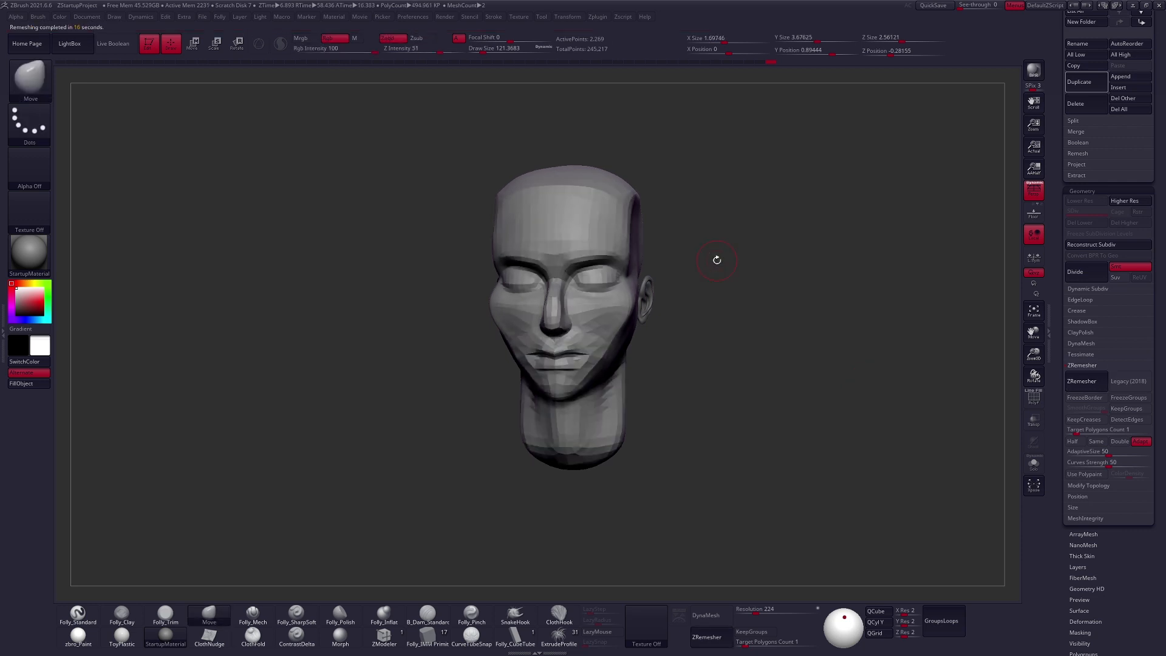
- Try subdividing the remeshed head and preview it with Dynamic Subdiv, choosing Always YES
left_click_drag(717, 260, 786, 425)
key("ctrl+d")
key("shift+d")
mouse_move(791, 433)
left_mouse_down()
mouse_move(833, 424)
mouse_move(800, 409)
mouse_move(779, 421)
mouse_move(804, 427)
mouse_move(784, 435)
left_mouse_up()
key("ctrl+z")
key("ctrl+shift+z")
key("d")
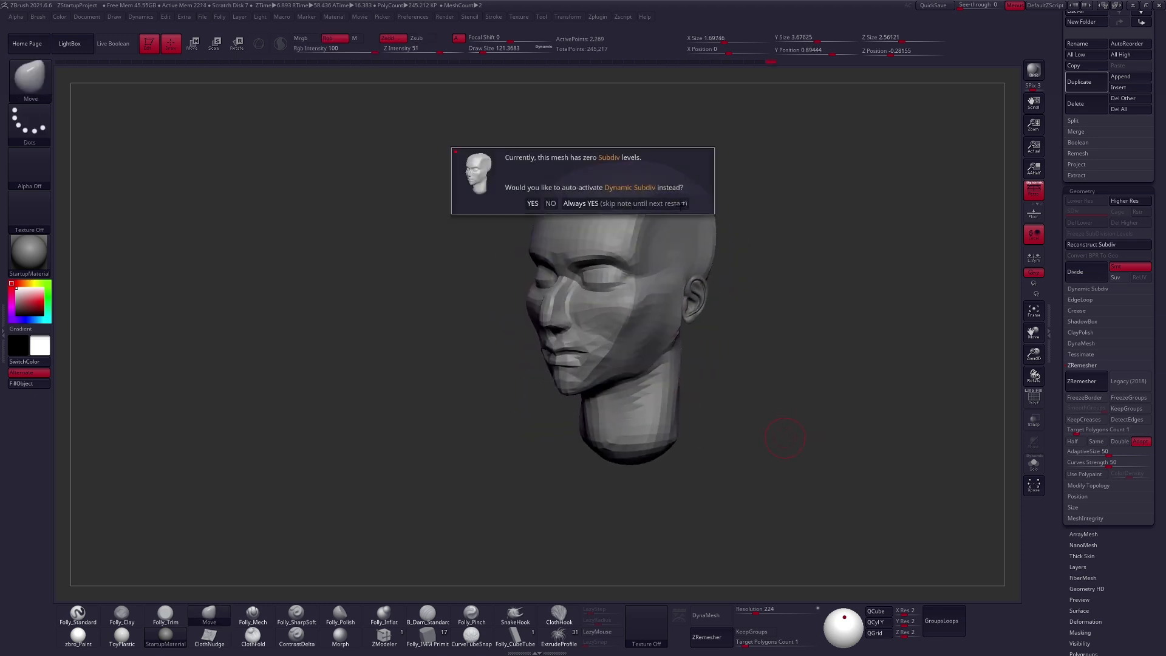
left_click(683, 205)
- Compare the remeshed head with the original sculpt by stepping back and forth through the history
left_click_drag(783, 370, 774, 416)
key("ctrl+z")
key("ctrl+shift+z")
key("d")
key("ctrl+z")
key("shift")
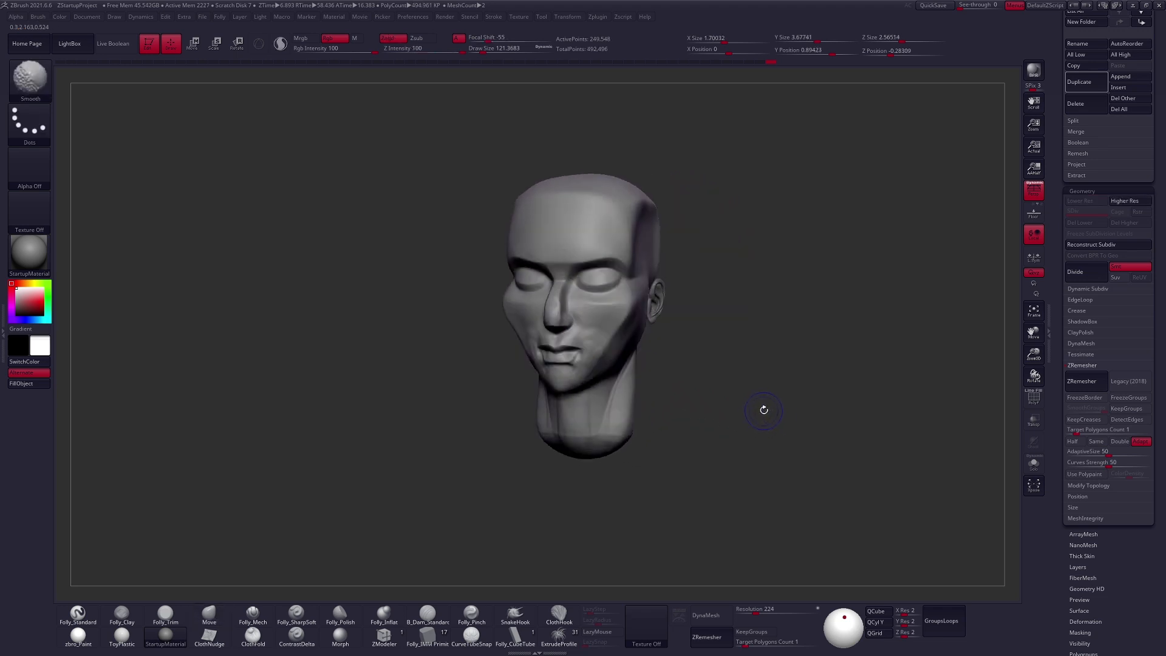
key("ctrl+z")
key("ctrl+shift+z")
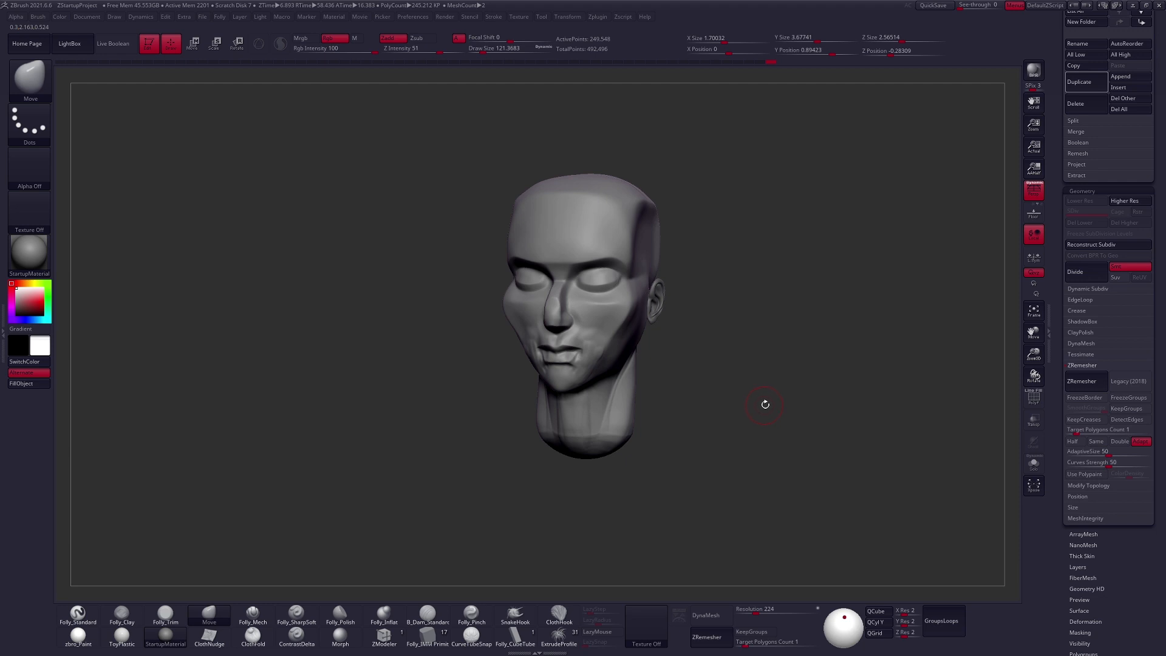
key("ctrl+z")
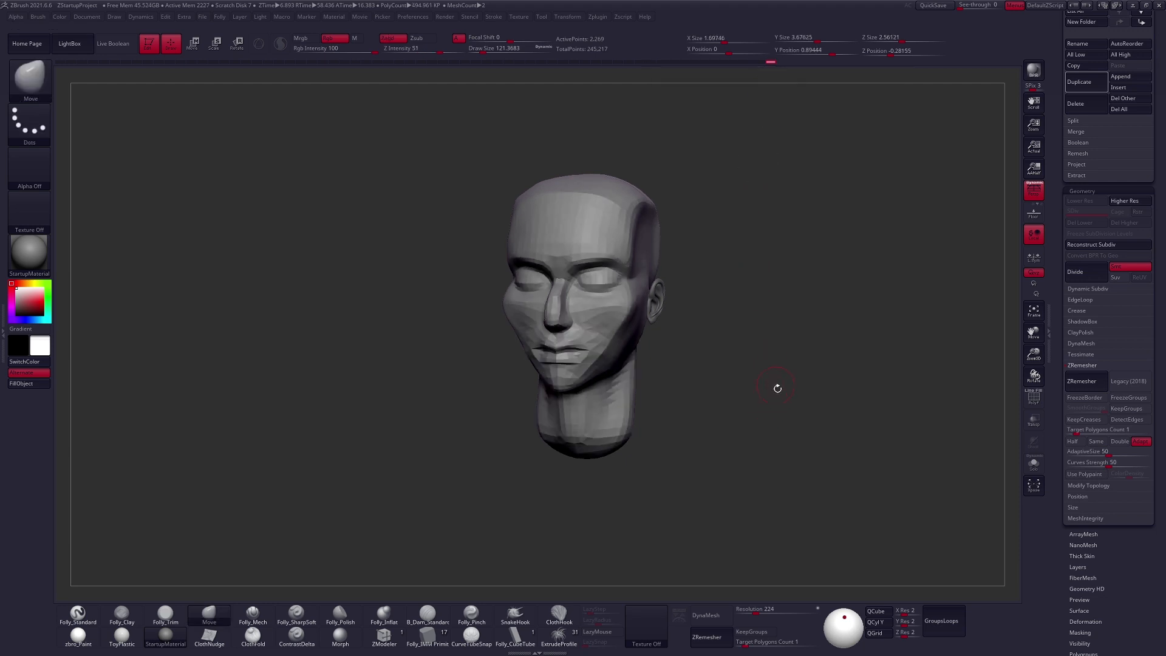
key("ctrl+shift+z")
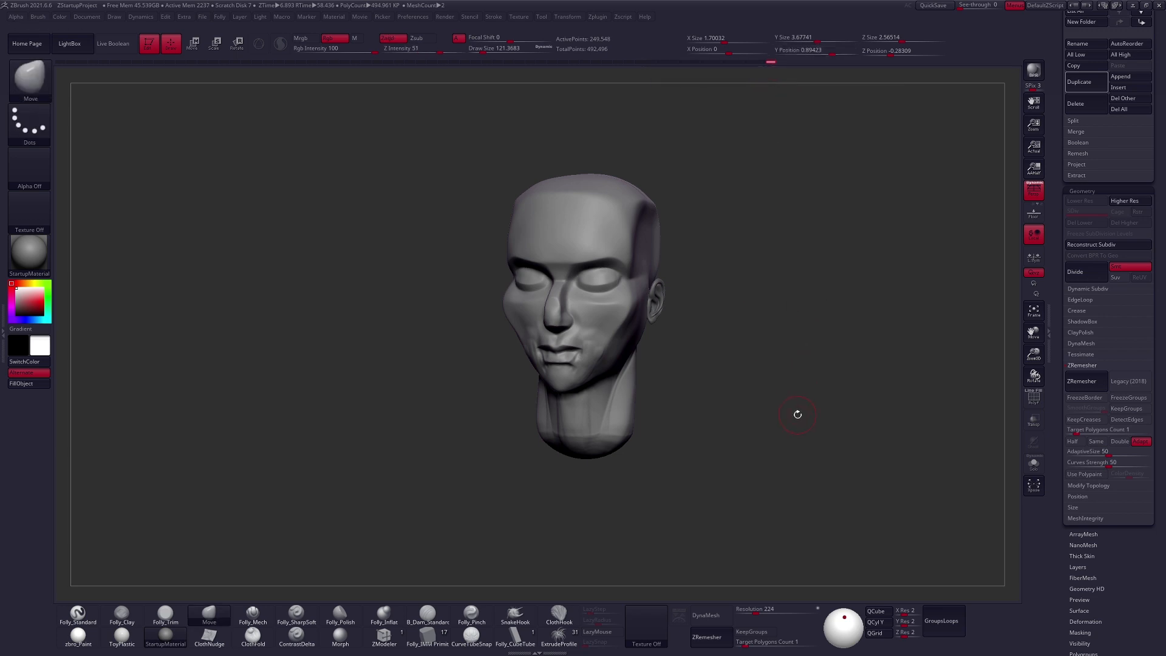
key("ctrl+z")
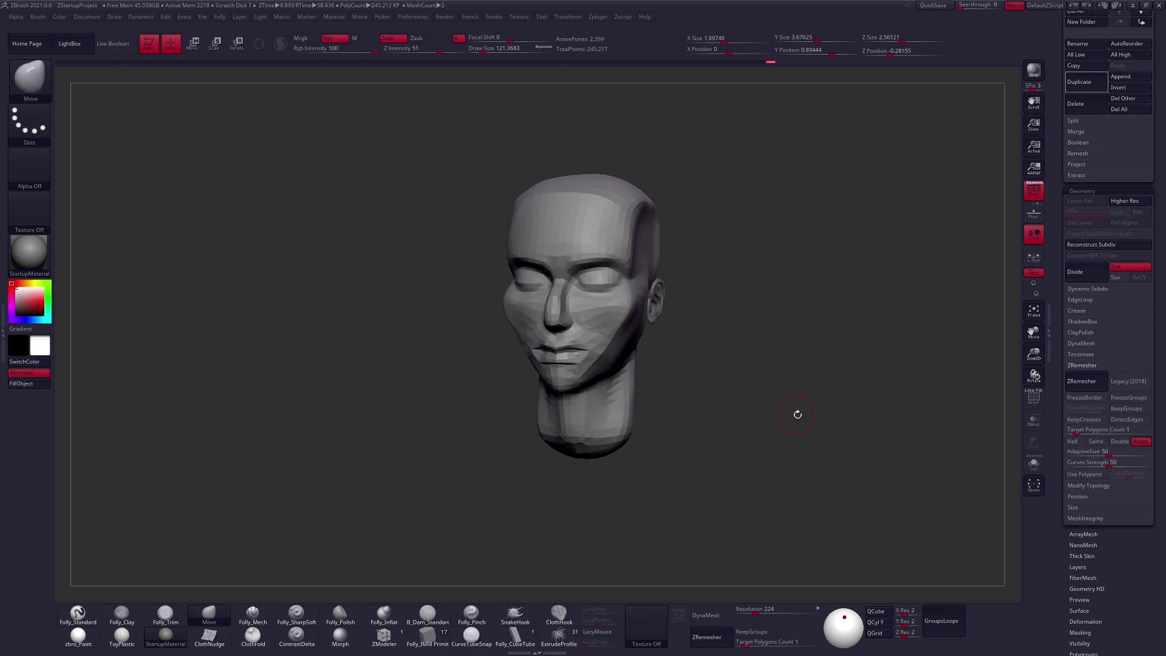
- Divide the remeshed head and restore the original sculpt's detail on it up to subdivision level 3 with Project History
key("ctrl+d")
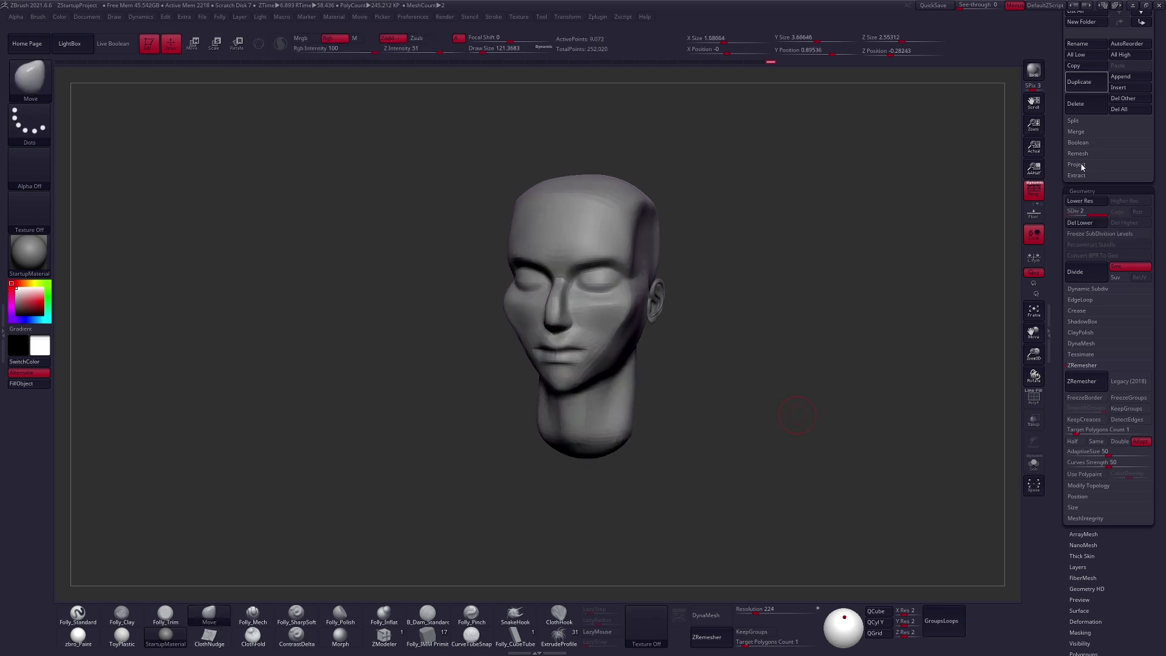
left_click(1076, 164)
left_click(1128, 175)
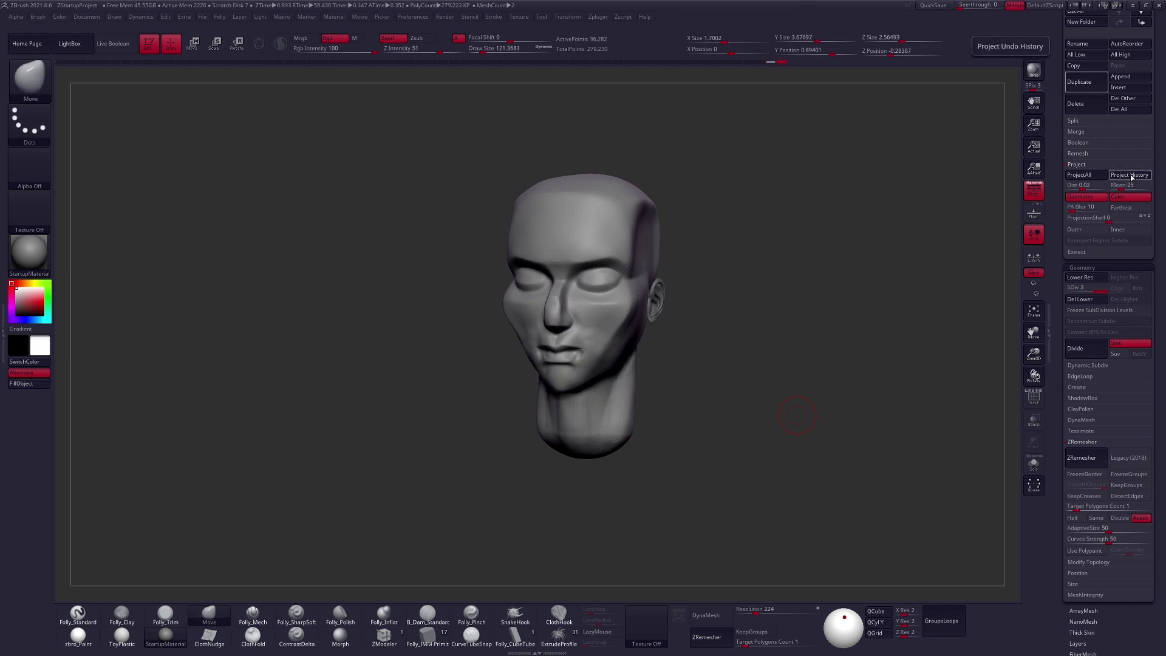
key("ctrl")
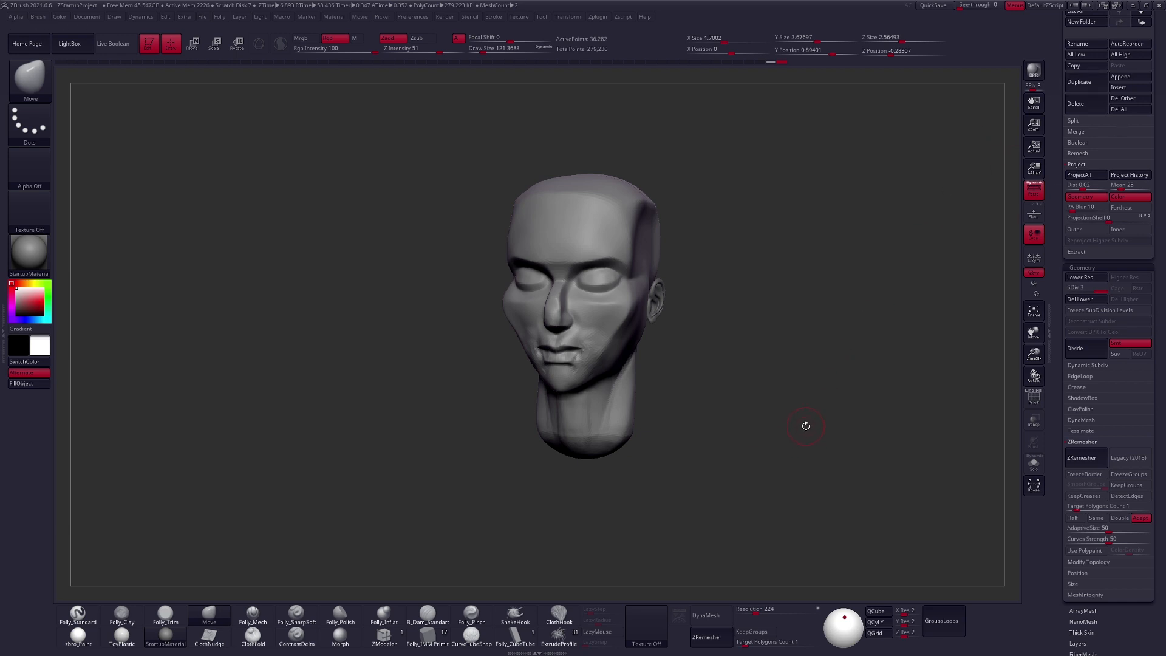
key("ctrl")
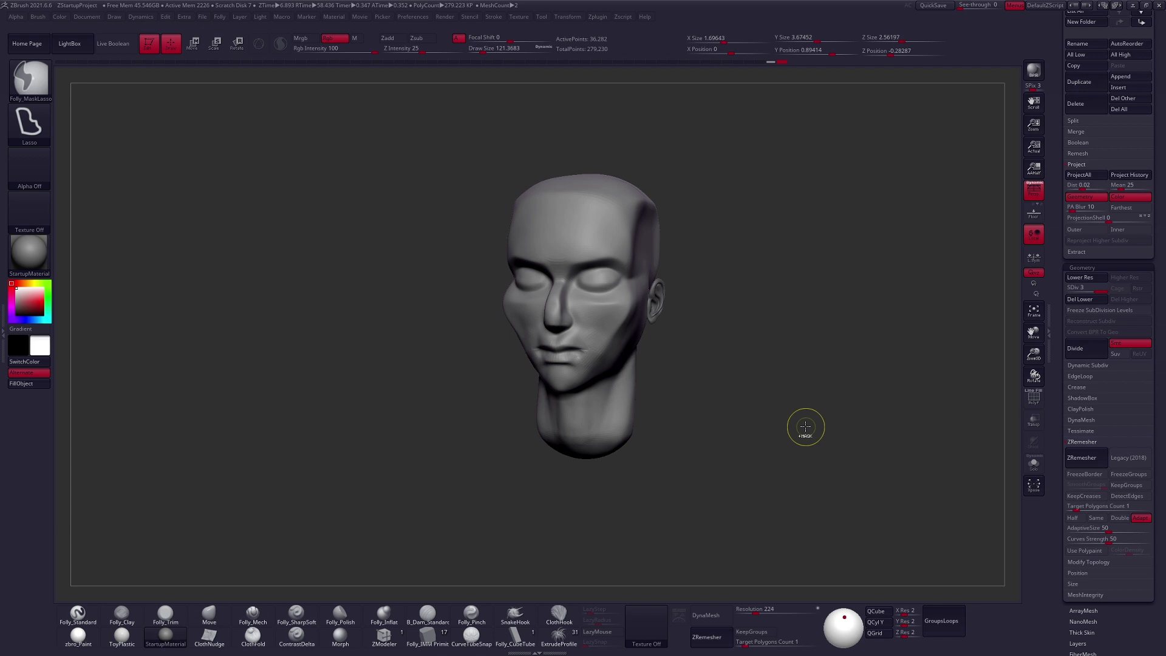
key("ctrl+d")
scroll(1066, 276, "up", 3)
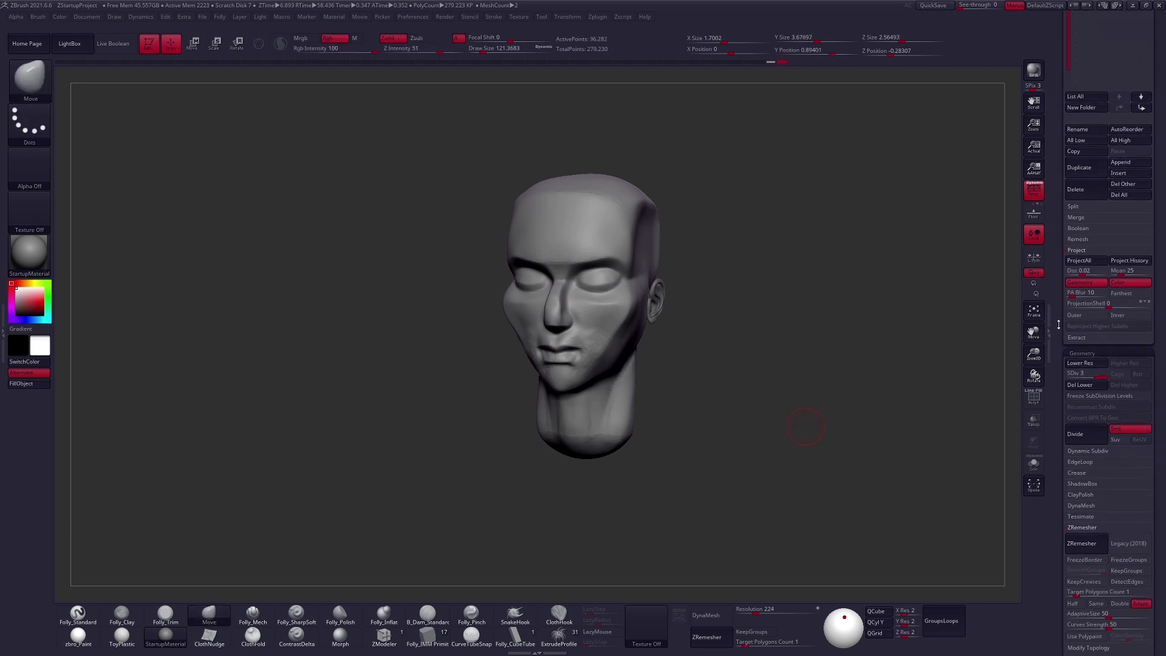
left_click(1077, 250)
left_click_drag(1067, 264, 1044, 417)
- Smooth the area around the mouth and step the head down to subdivision level 1
key("shift")
mouse_move(581, 340)
right_mouse_down("ctrl")
mouse_move(581, 359)
mouse_move(631, 350)
right_mouse_up("ctrl")
key("shift+d")
key("shift+d")
right_click_drag(695, 417, 750, 406)
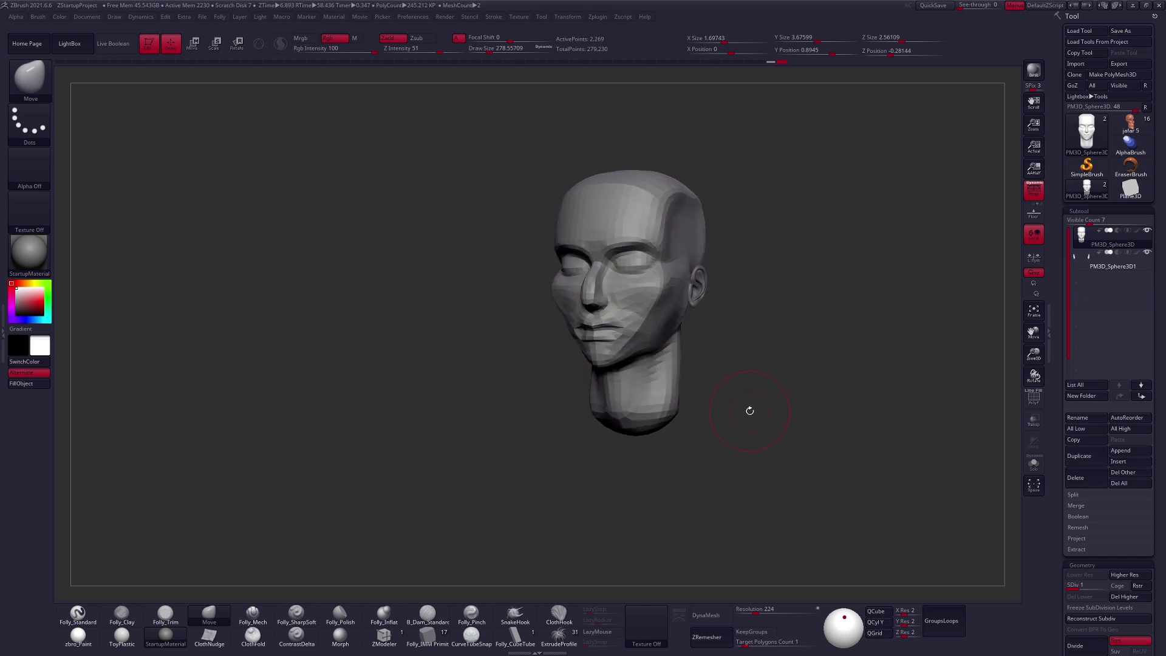
- Reshape the top and sides of the cranium with an enlarged Move brush at subdivision level 1
mouse_move(734, 400)
left_mouse_down()
mouse_move(770, 413)
mouse_move(753, 413)
left_mouse_up()
key("space")
left_click_drag(651, 221, 657, 220)
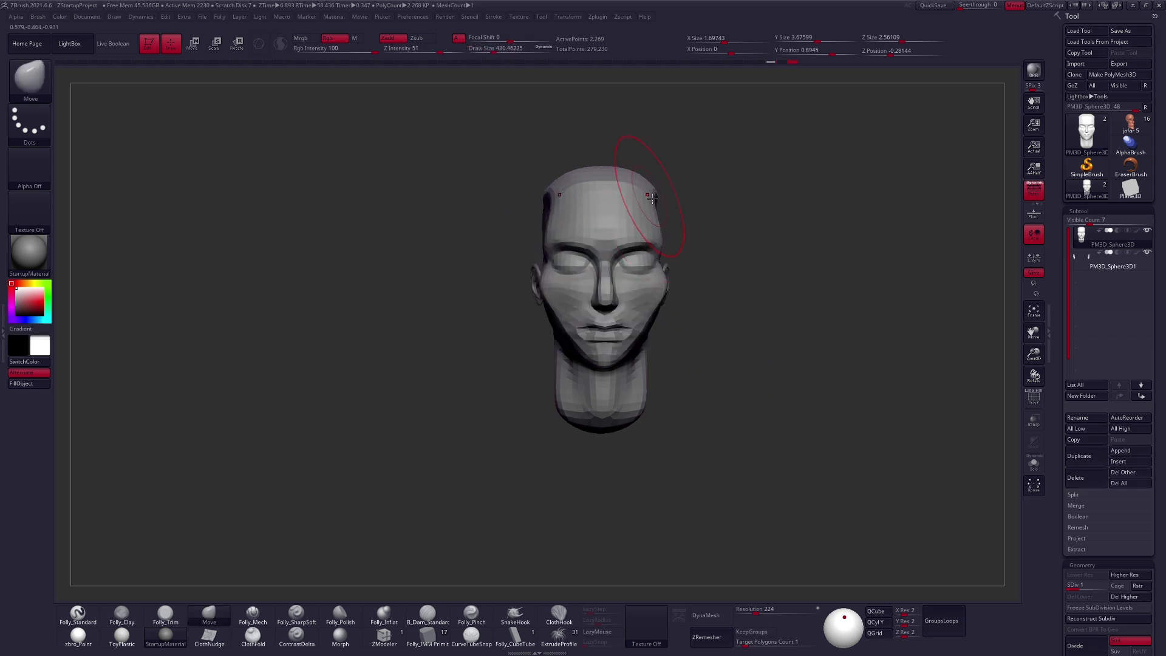
left_click_drag(749, 349, 708, 365)
left_click_drag(690, 187, 708, 174)
left_click_drag(744, 349, 780, 340, "shift")
key("space")
mouse_move(697, 178)
left_mouse_down()
mouse_move(668, 338)
mouse_move(649, 361)
left_mouse_up()
left_click_drag(713, 234, 634, 238)
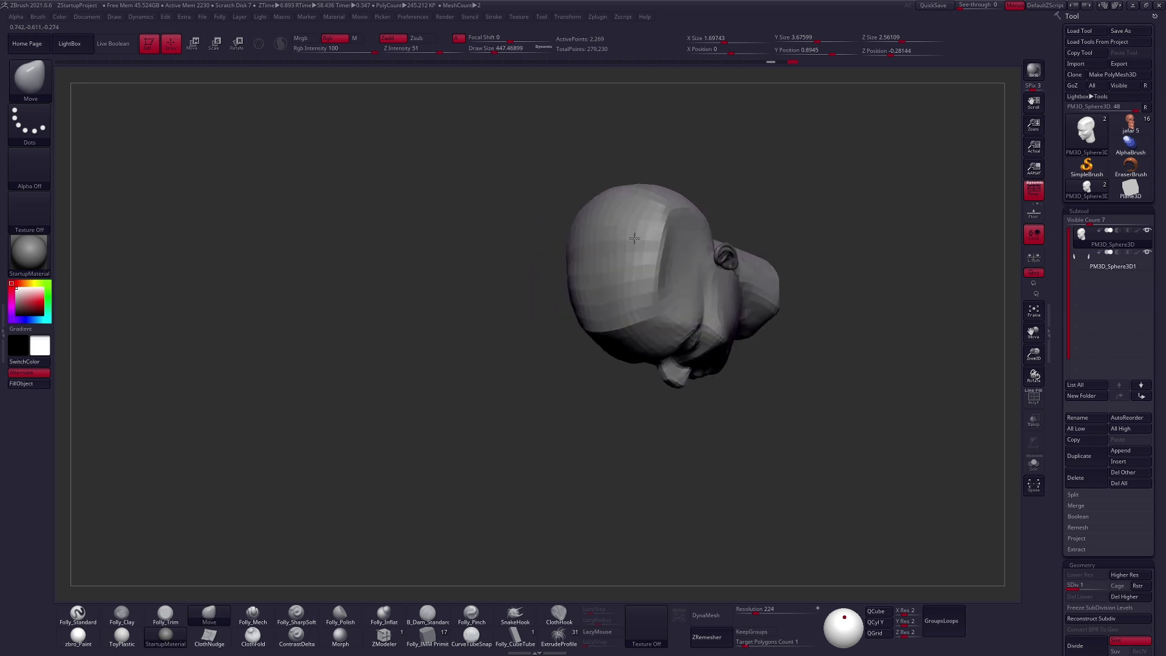
right_click_drag(634, 238, 629, 239)
mouse_move(707, 246)
right_mouse_down()
mouse_move(665, 261)
mouse_move(722, 269)
right_mouse_up()
- Build up the back of the skull with Folly_Clay and flatten the planes down the nape with Folly_Mech
key("2")
left_click_drag(635, 232, 640, 245, "shift")
right_click_drag(639, 245, 659, 181, "shift")
right_click_drag(635, 285, 709, 265)
right_click_drag(543, 234, 745, 283)
key("5")
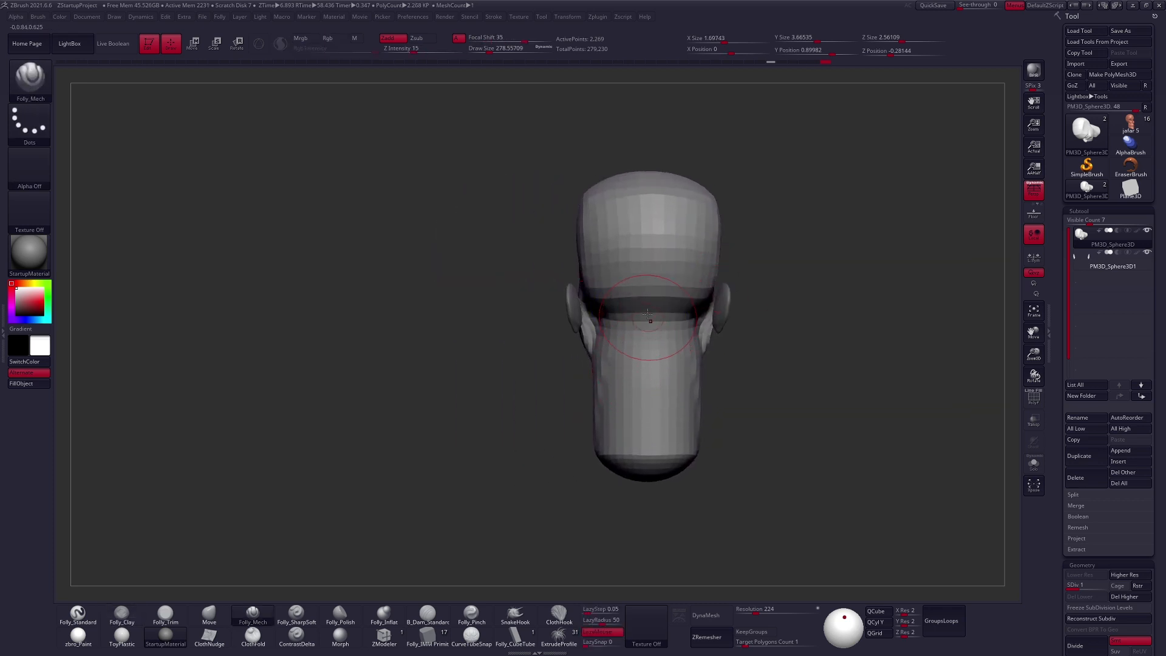
left_click_drag(650, 318, 662, 521)
left_click_drag(651, 328, 650, 467)
right_click_drag(641, 327, 696, 328)
- Build up the neck below the jaw with Folly_Clay and step the head up to subdivision level 2
key("2")
left_click_drag(585, 318, 607, 406)
right_click_drag(547, 383, 598, 380)
key("d")
mouse_move(594, 381)
left_mouse_down("shift")
mouse_move(583, 418)
mouse_move(585, 407)
left_mouse_up("shift")
key("space")
right_click_drag(600, 374, 671, 336)
- Adjust the closed eye and its lower lid with the Move brush at a Draw Size of about 170
right_click(565, 389)
right_click_drag(564, 389, 528, 371, "shift")
key("space")
left_click_drag(595, 255, 592, 254)
right_click_drag(591, 254, 628, 254)
key("space")
left_click_drag(606, 258, 601, 259)
right_click_drag(602, 260, 595, 262)
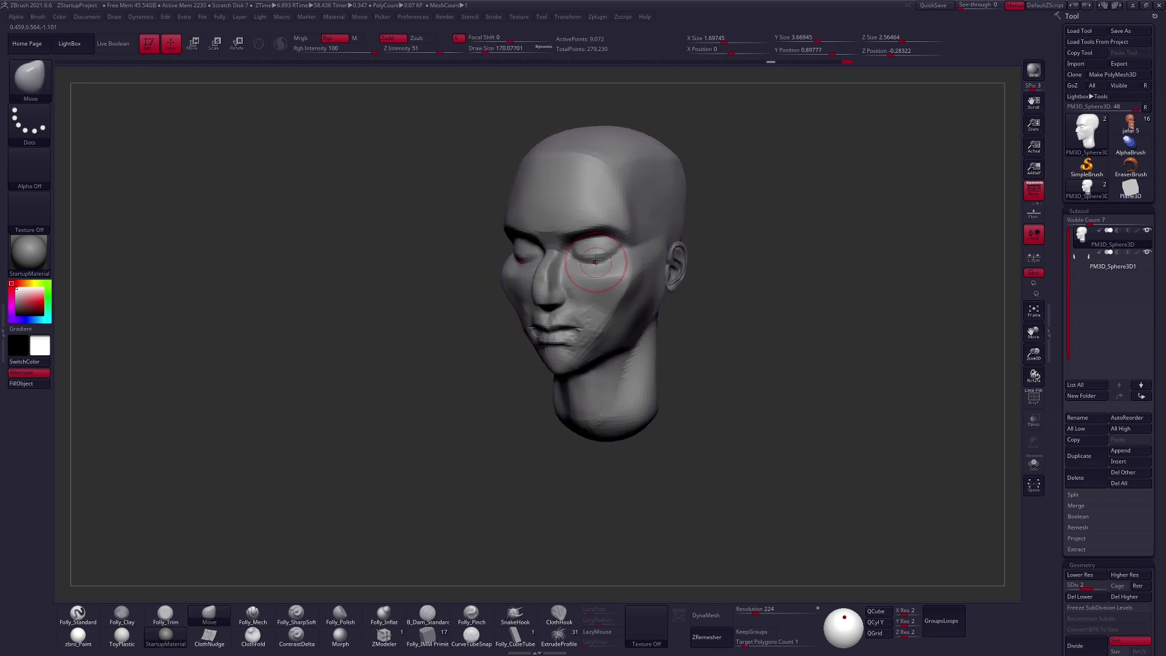
- Adjust the outer eye area and push the cheekbone into shape with the Move brush
left_click_drag(617, 263, 614, 265)
key("space")
left_click_drag(609, 303, 613, 286)
mouse_move(610, 291)
right_mouse_down()
mouse_move(635, 314)
mouse_move(604, 307)
right_mouse_up()
key("space")
left_click_drag(624, 292, 628, 292)
mouse_move(627, 288)
right_mouse_down("shift")
mouse_move(639, 281)
mouse_move(626, 284)
right_mouse_up("shift")
- Step down to subdivision level 1 and reshape the sides of the head around the ears with a larger Move brush
key("shift+d")
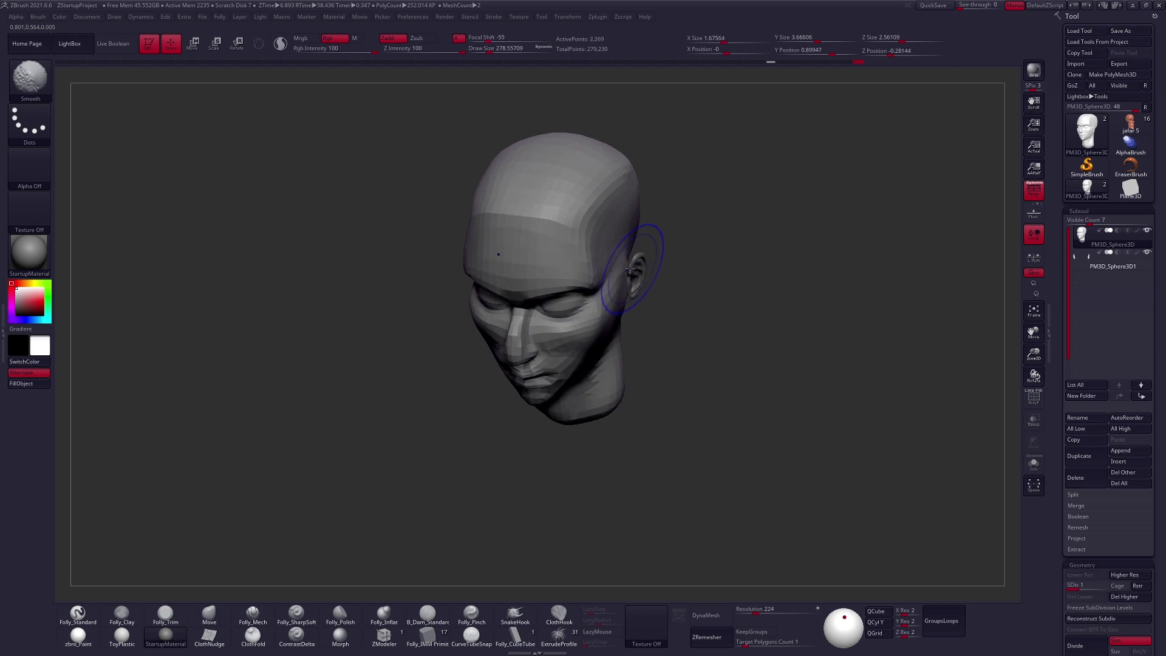
key("space")
left_click_drag(622, 280, 626, 280)
right_click_drag(631, 287, 636, 269, "shift")
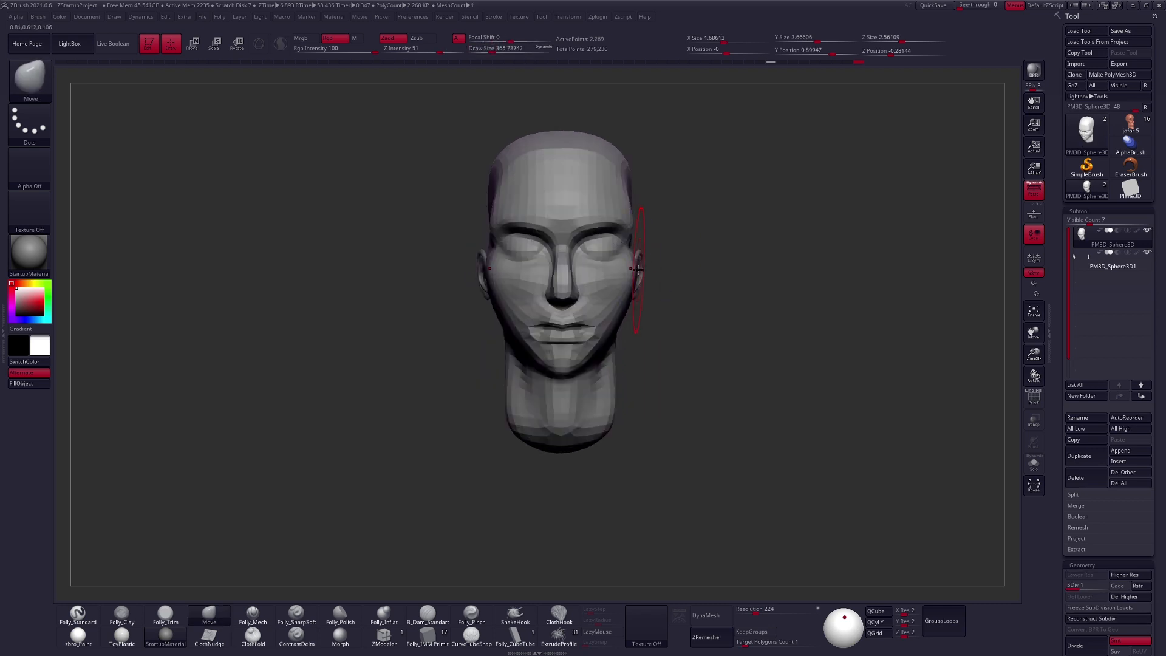
right_click_drag(621, 313, 630, 264)
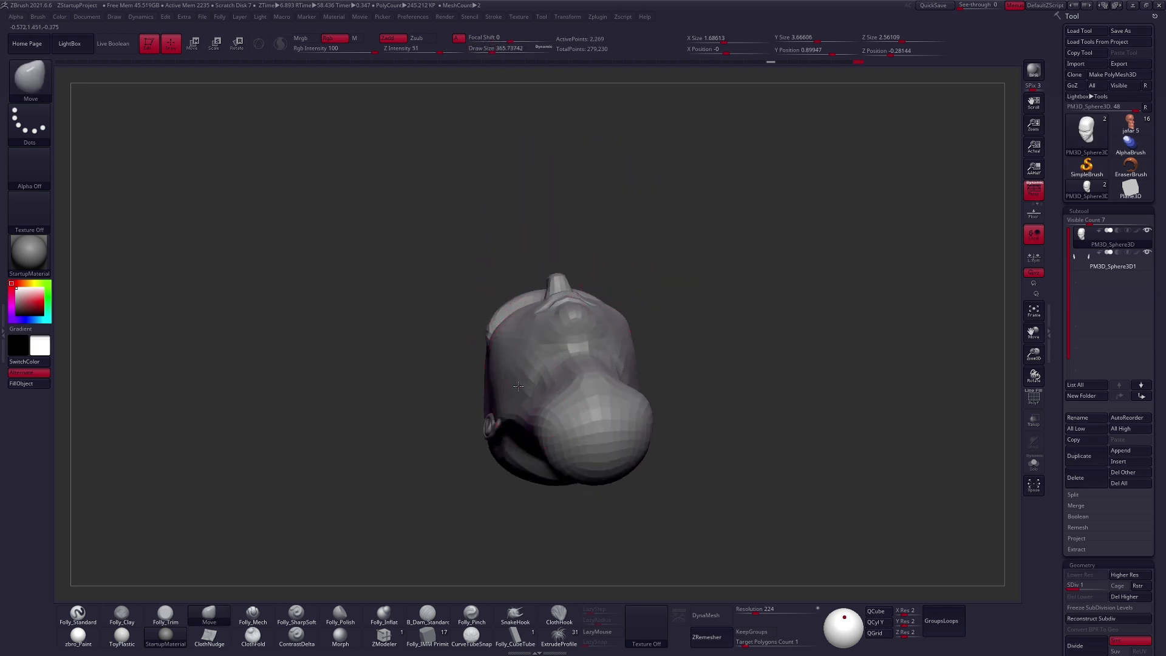
- Shape the jawline and the underside of the chin with the Move brush, stepping up to subdivision level 2
right_click_drag(534, 389, 576, 404, "shift")
key("d")
key("space")
left_click_drag(642, 365, 638, 365)
right_click_drag(608, 364, 658, 366)
mouse_move(546, 381)
right_mouse_down()
mouse_move(514, 378)
mouse_move(486, 408)
mouse_move(543, 408)
right_mouse_up()
- Step up to subdivision level 3 and flatten the jaw and chin planes with Folly_Mech
key("d")
key("5")
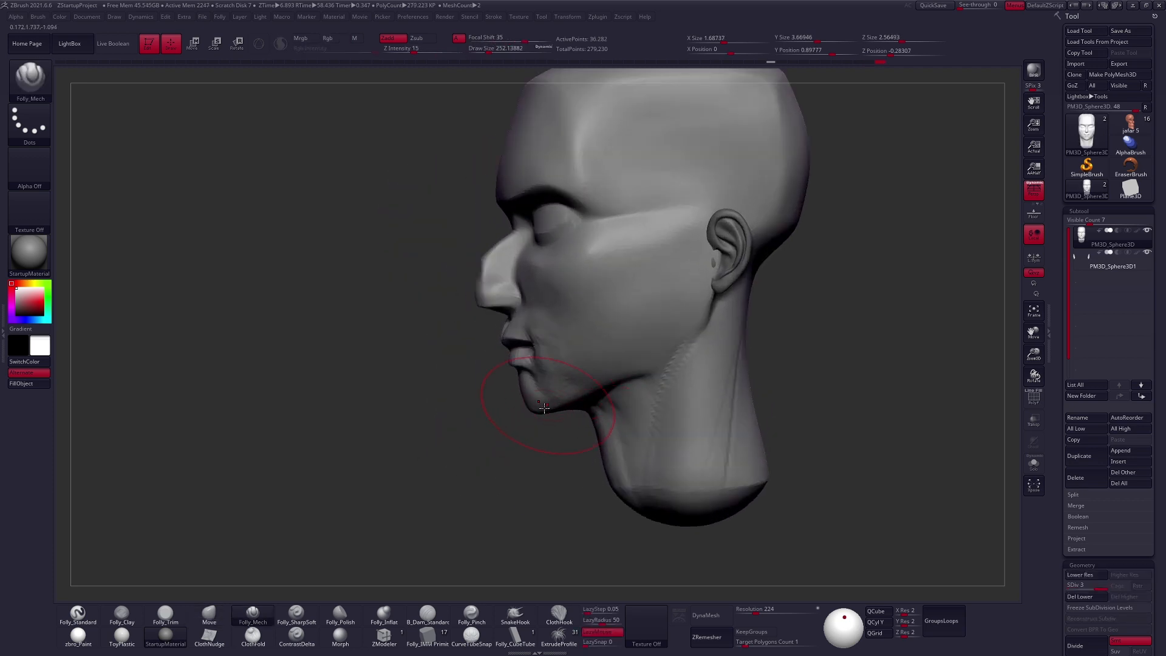
right_click_drag(726, 305, 700, 321)
left_click_drag(721, 213, 719, 210)
right_click_drag(672, 331, 670, 352)
right_click_drag(616, 399, 593, 391, "shift")
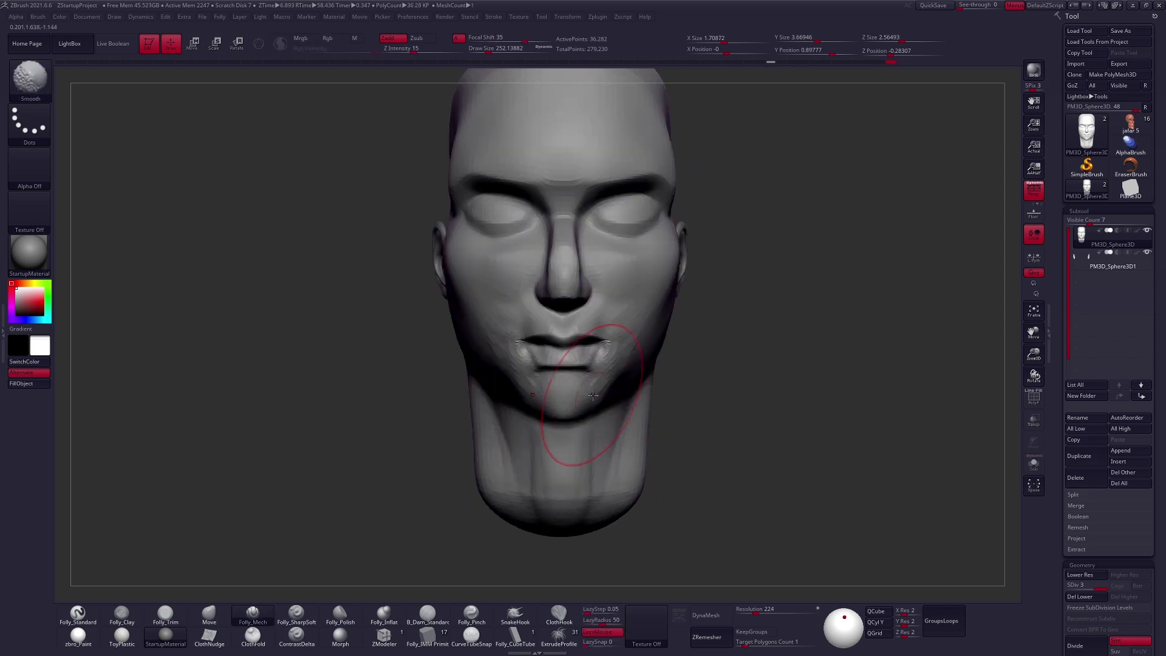
- Refine the chin and lower cheek shapes, adjusting the brush size between strokes
key("space")
left_click_drag(577, 449, 562, 451)
mouse_move(598, 443)
right_mouse_down()
mouse_move(580, 395)
mouse_move(614, 339)
mouse_move(585, 307)
mouse_move(658, 328)
mouse_move(643, 392)
right_mouse_up()
key("space")
left_click_drag(637, 388, 625, 388)
right_click_drag(665, 331, 624, 301)
- Step down to subdivision level 1 and reshape the nose in profile with the Move brush at a Draw Size of about 140
key("shift+d")
key("shift+d")
key("space")
left_click_drag(625, 291, 631, 284)
key("space")
key("space")
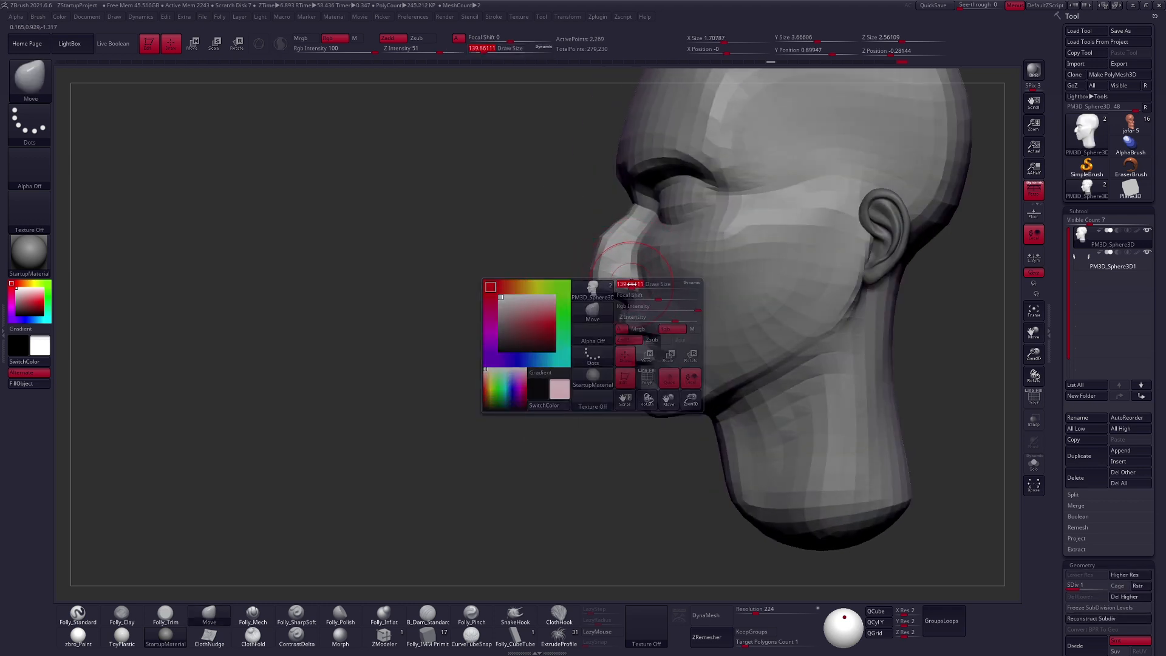
right_click_drag(629, 291, 628, 295, "shift")
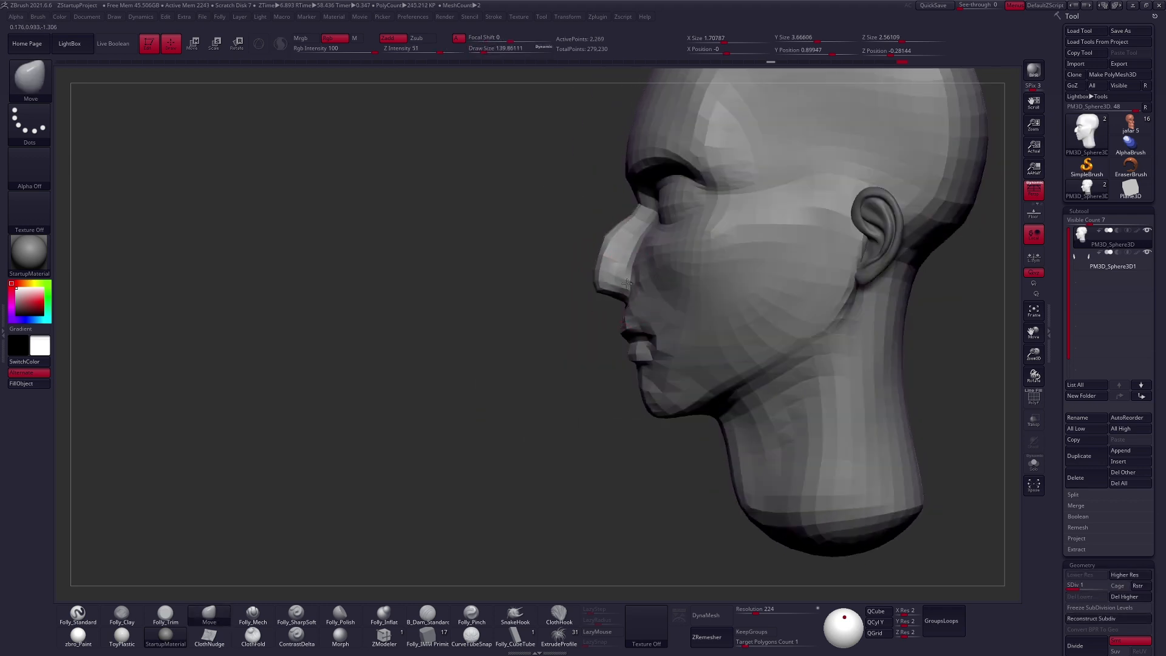
- Refine the bridge and tip of the nose with a smaller Move brush while stepping up to subdivision level 3
key("ctrl+d")
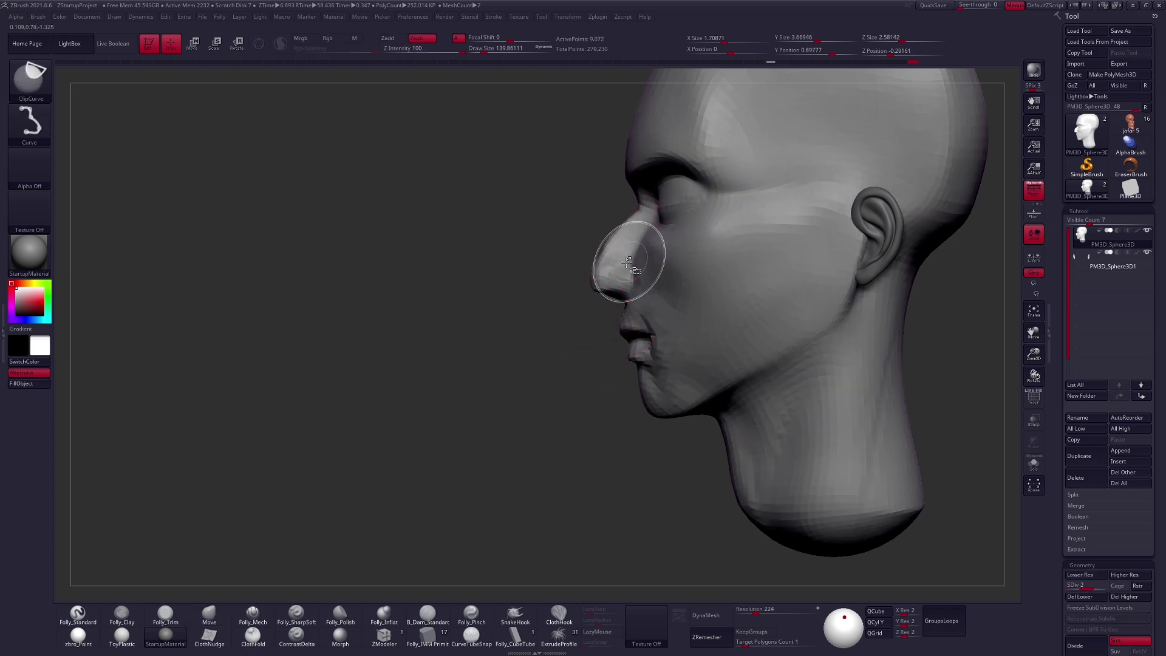
key("space")
left_click_drag(610, 240, 617, 280)
left_click_drag(619, 227, 623, 230)
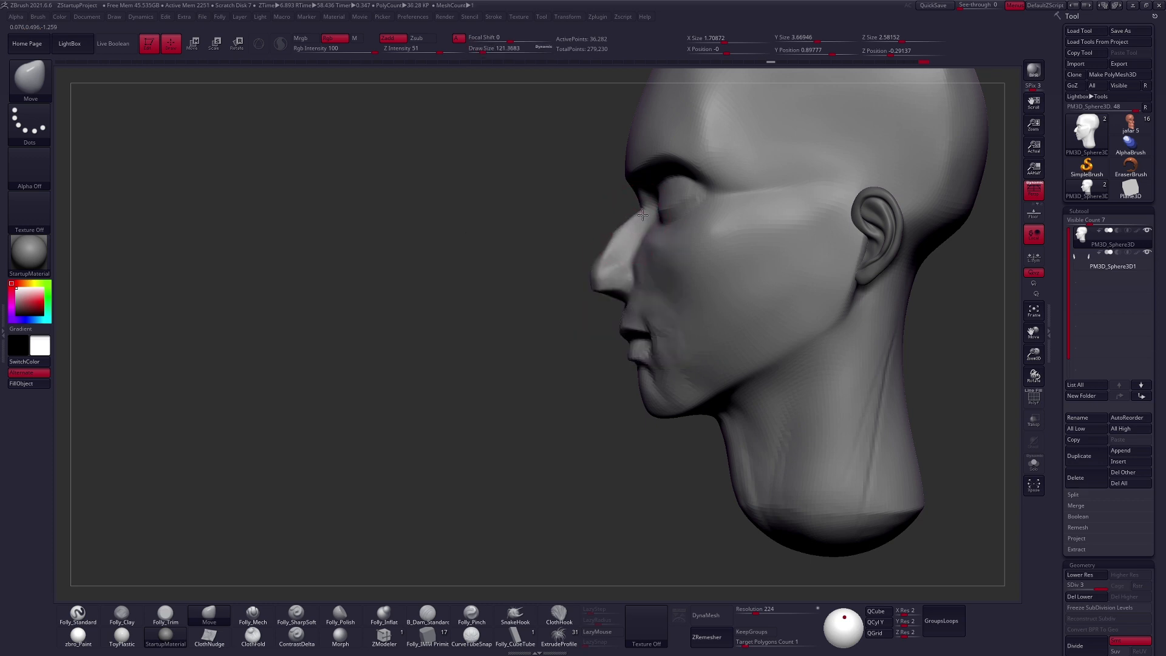
key("bracketleft")
mouse_move(632, 292)
right_mouse_down()
mouse_move(646, 281)
mouse_move(618, 259)
mouse_move(577, 295)
mouse_move(621, 292)
mouse_move(598, 322)
mouse_move(583, 321)
right_mouse_up()
key("ctrl+z")
- Adjust the base of the nose and the upper lip with the Move brush, stepping down to level 1 and back to level 3
key("shift+d")
key("shift+d")
key("b")
key("m")
key("v")
key("d")
key("d")
key("space")
left_click_drag(620, 318, 617, 319)
right_click_drag(643, 318, 616, 315)
key("space")
- Flatten the planes beside the nose and mouth with Folly_Mech and reshape the cheek with a Move brush of about 203
key("5")
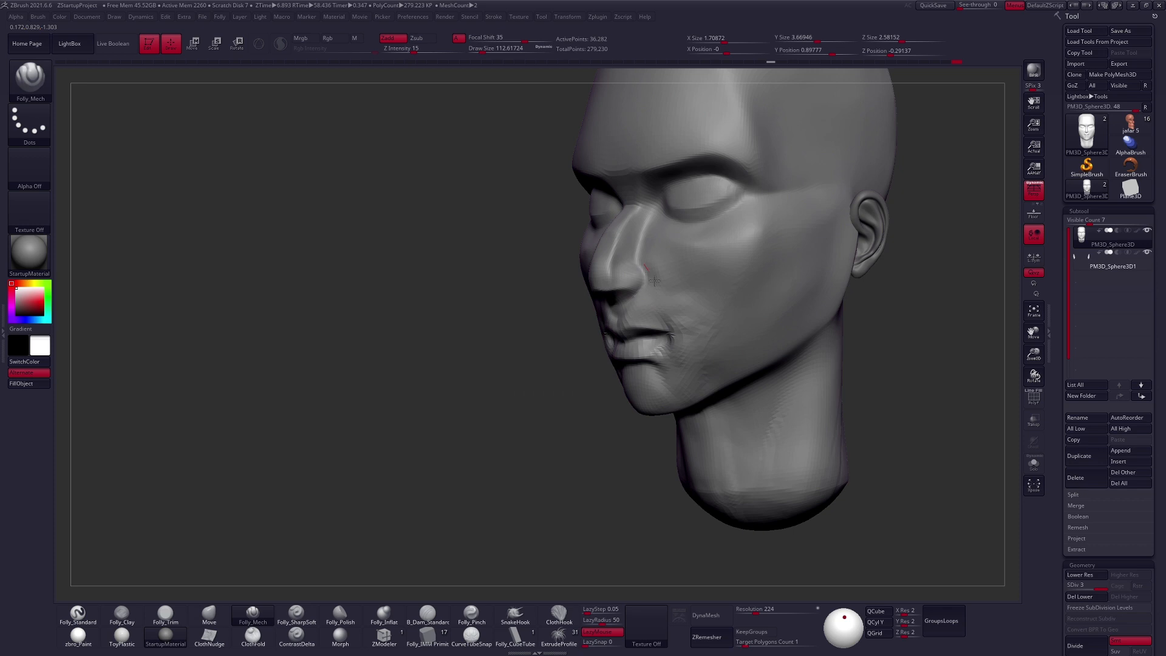
mouse_move(674, 348)
right_mouse_down()
mouse_move(654, 286)
mouse_move(668, 304)
mouse_move(601, 344)
right_mouse_up()
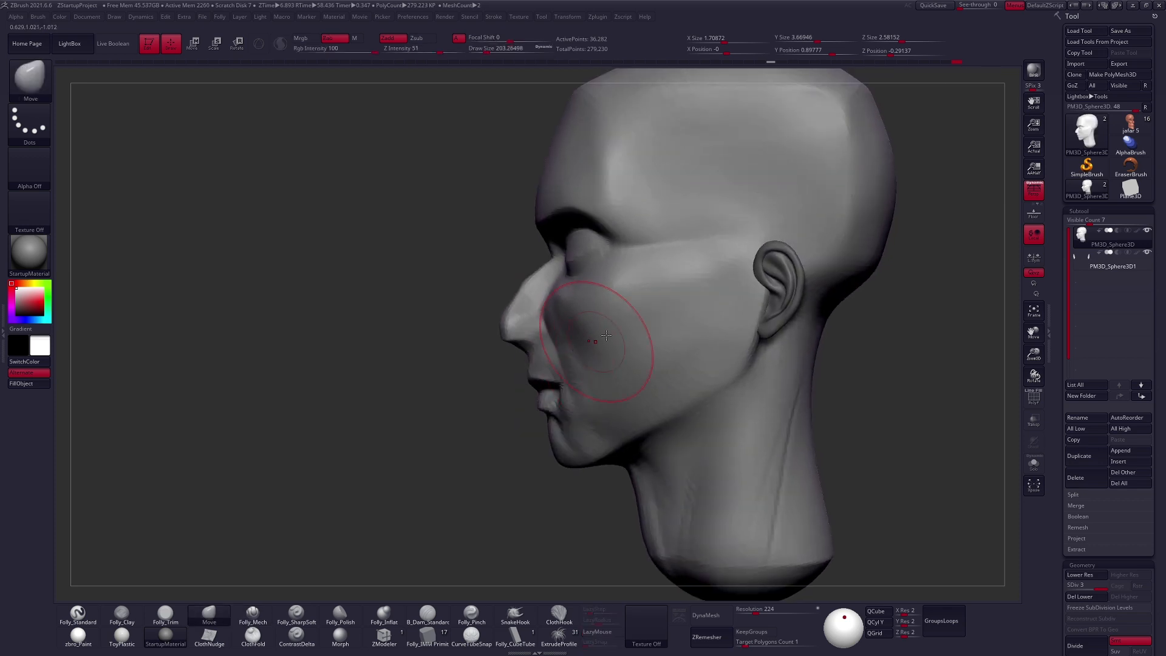
key("s")
left_click_drag(602, 342, 589, 340)
right_click_drag(622, 331, 601, 306)
key("s")
left_click_drag(587, 304, 573, 297)
right_click_drag(573, 295, 637, 326, "alt")
- Adjust the outer corner of the eye with the Move brush at a Draw Size of about 96
key("space")
left_click_drag(586, 291, 594, 289)
left_click_drag(667, 282, 666, 278)
key("space")
left_click_drag(666, 277, 658, 274)
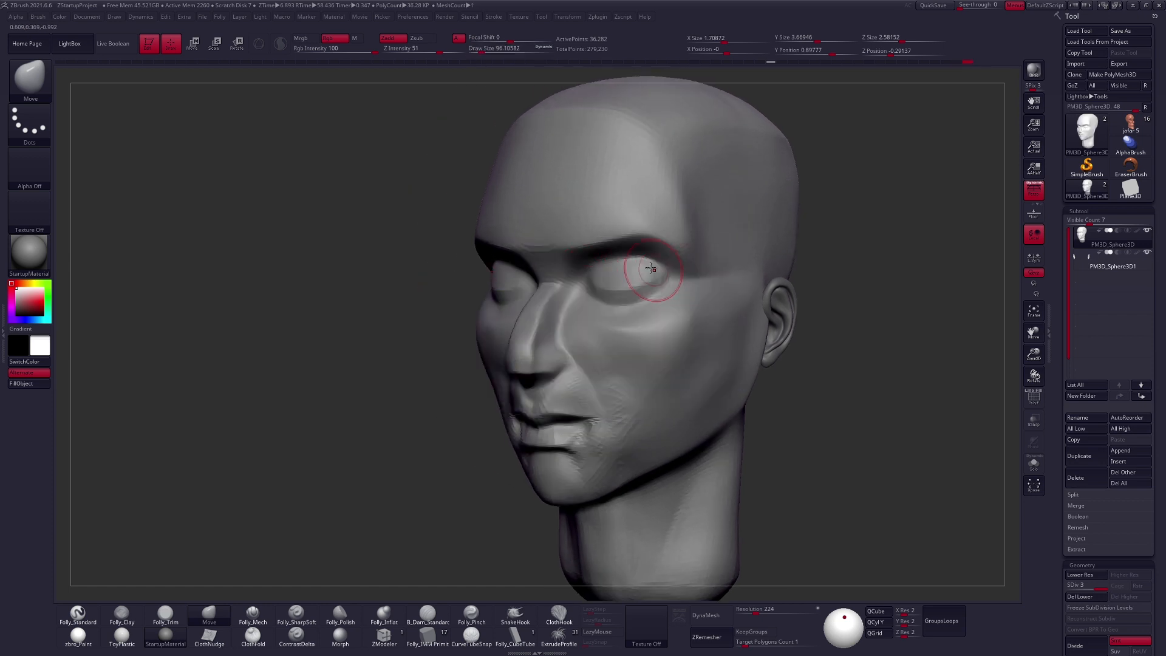
mouse_move(643, 266)
right_mouse_down()
mouse_move(606, 265)
mouse_move(656, 338)
right_mouse_up()
- Flatten the side plane of the cheek and the chin with Folly_Mech at a Draw Size of about 160
key("space")
left_click_drag(644, 359, 657, 357)
right_click_drag(656, 356, 633, 352)
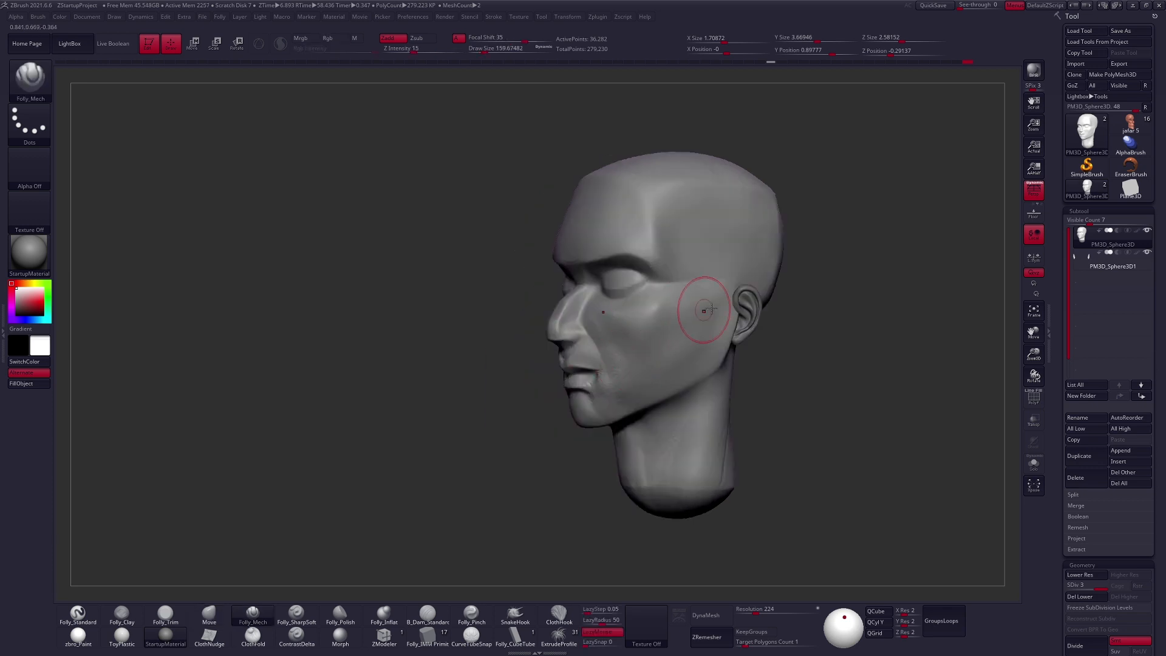
right_click_drag(605, 418, 601, 424)
- Step down the subdivision levels, reshape the cheek and jaw with the Move brush, and return to subdivision level 3
key("space")
key("shift+d")
key("shift+d")
right_click_drag(628, 328, 611, 314)
key("space")
key("b")
key("m")
key("v")
key("space")
left_click_drag(625, 317, 626, 316)
right_click_drag(625, 316, 706, 391)
key("d")
right_click_drag(684, 436, 646, 425)
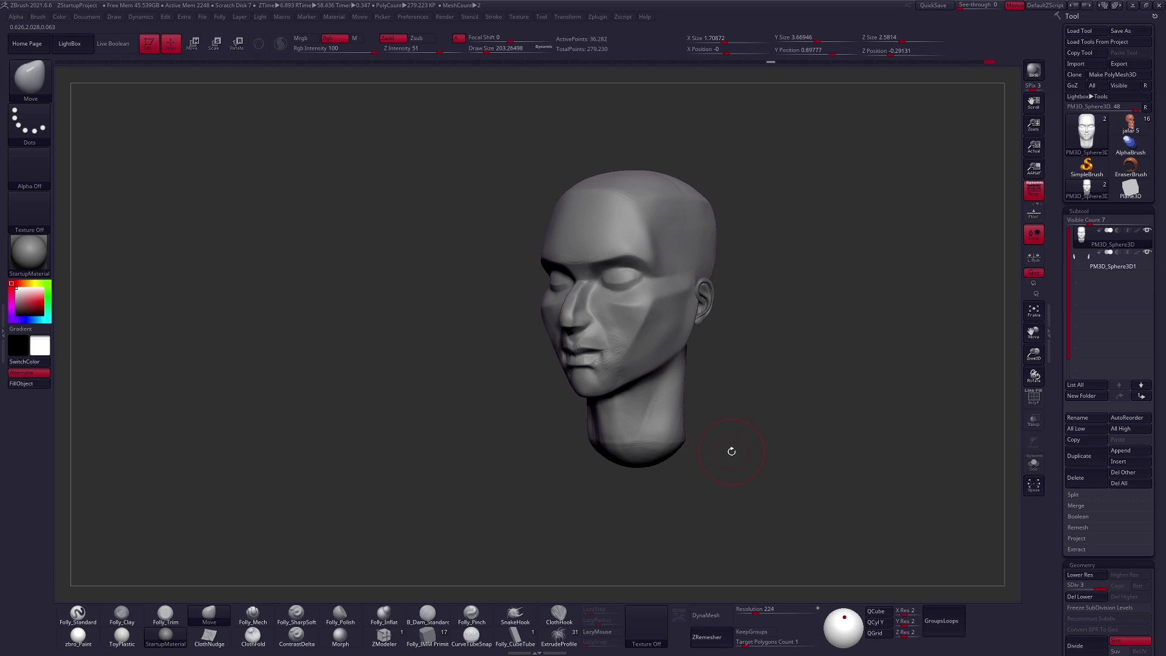
- Build up the front cheek plane below the eye with Folly_Clay and smooth it toward the cheekbone and jaw
mouse_move(630, 341)
right_mouse_down("shift")
mouse_move(586, 341)
mouse_move(597, 383)
right_mouse_up("shift")
key("space")
left_click_drag(638, 343, 634, 343)
key("2")
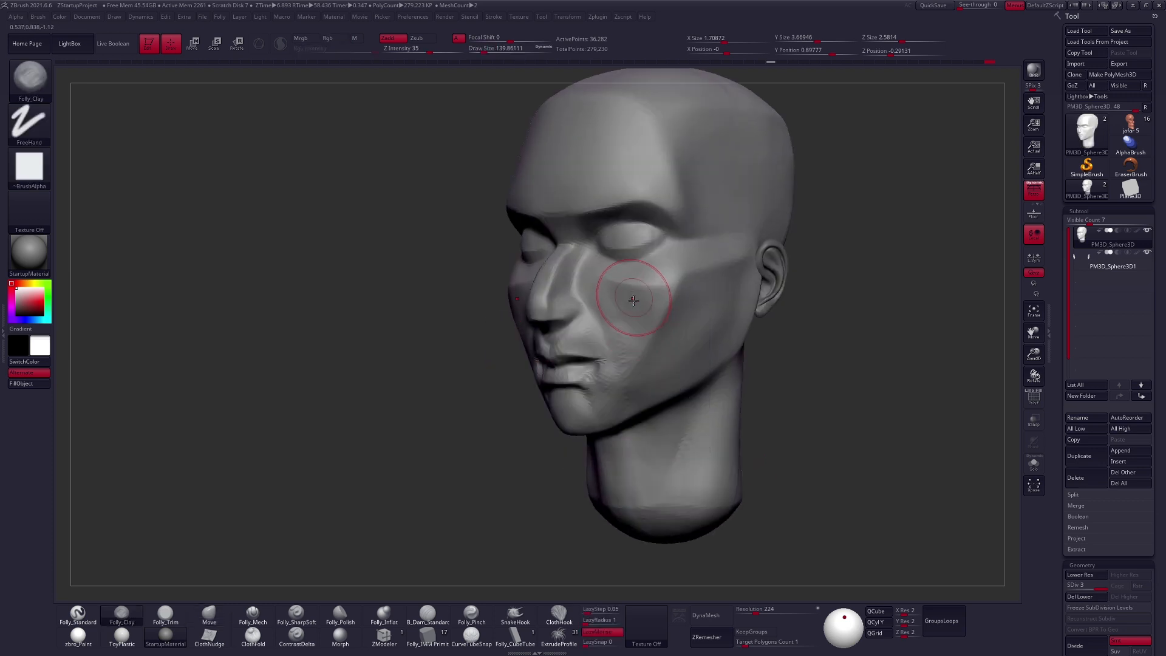
key("shift")
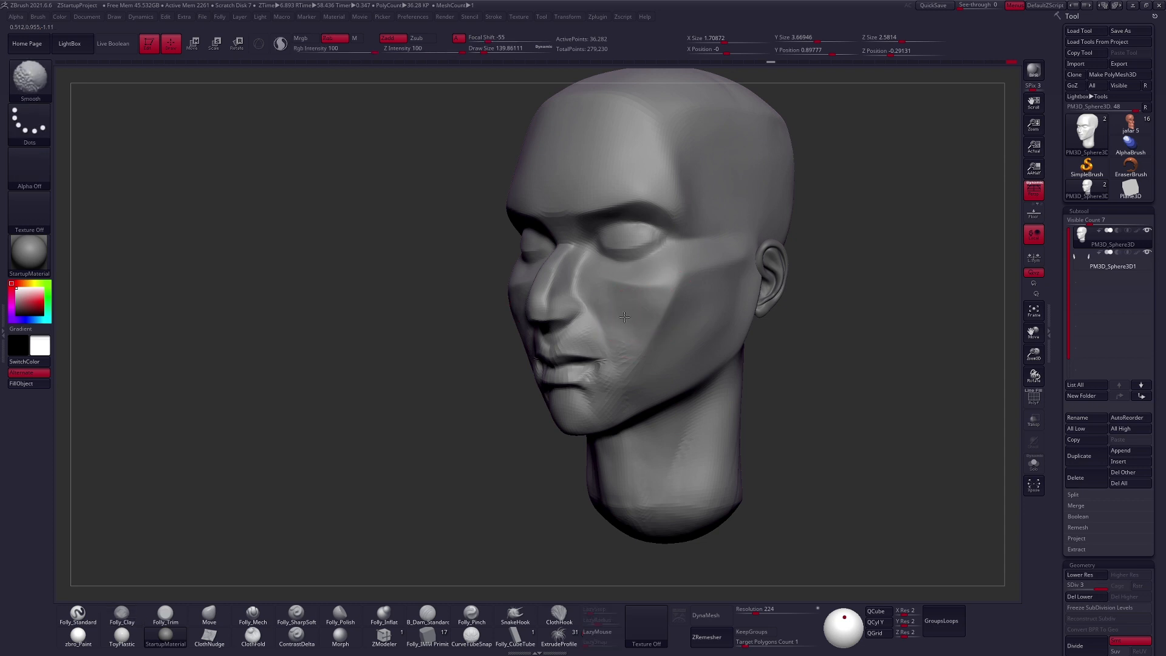
right_click_drag(633, 355, 658, 293)
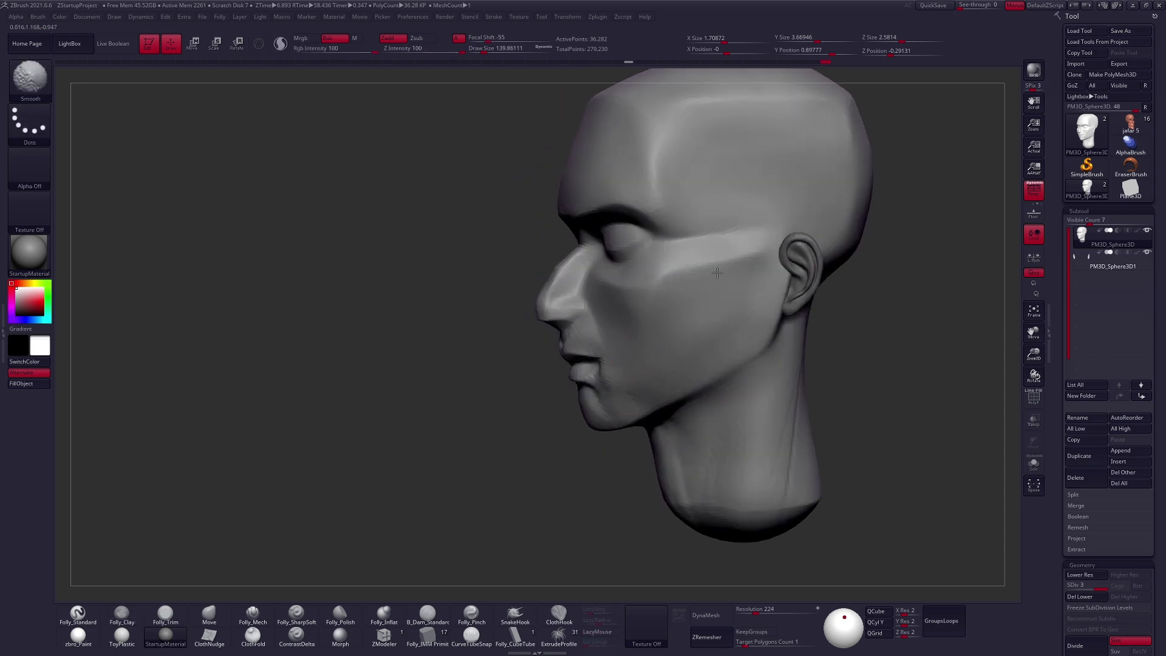
left_click_drag(707, 288, 692, 311, "shift")
mouse_move(722, 347)
right_mouse_down()
mouse_move(669, 357)
mouse_move(663, 416)
mouse_move(703, 447)
mouse_move(717, 438)
right_mouse_up()
- Smooth the neck and flatten the planes under the jaw and chin with Folly_Mech
key("shift")
mouse_move(689, 438)
right_mouse_down("alt")
mouse_move(663, 387)
mouse_move(692, 355)
mouse_move(666, 328)
right_mouse_up("alt")
key("5")
mouse_move(631, 464)
right_mouse_down("shift")
mouse_move(662, 340)
mouse_move(601, 309)
right_mouse_up("shift")
left_click_drag(485, 419, 476, 424)
right_click_drag(498, 394, 493, 435)
- Reshape the lips and mouth corners with the Move brush
key("4")
right_click_drag(541, 365, 516, 340)
left_click_drag(560, 348, 553, 355, "shift")
mouse_move(597, 347)
right_mouse_down()
mouse_move(568, 381)
mouse_move(643, 385)
mouse_move(592, 334)
mouse_move(624, 317)
mouse_move(589, 314)
mouse_move(598, 331)
mouse_move(564, 338)
right_mouse_up()
key("space")
left_click_drag(606, 278, 602, 278)
right_click_drag(546, 340, 579, 369)
- Refine the mouth and lower face with a small Move brush of about 74, working up to subdivision level 4
key("space")
left_click_drag(616, 309, 618, 309)
mouse_move(613, 313)
right_mouse_down("alt")
mouse_move(629, 360)
mouse_move(619, 366)
right_mouse_up("alt")
key("space")
right_click_drag(634, 363, 689, 366)
key("space")
left_click_drag(691, 366, 686, 365)
right_click_drag(686, 365, 706, 395, "ctrl")
- Flatten the planes around the lips, mouth corners and upper chin with Folly_Mech at a draw size of about 74
key("ctrl+space")
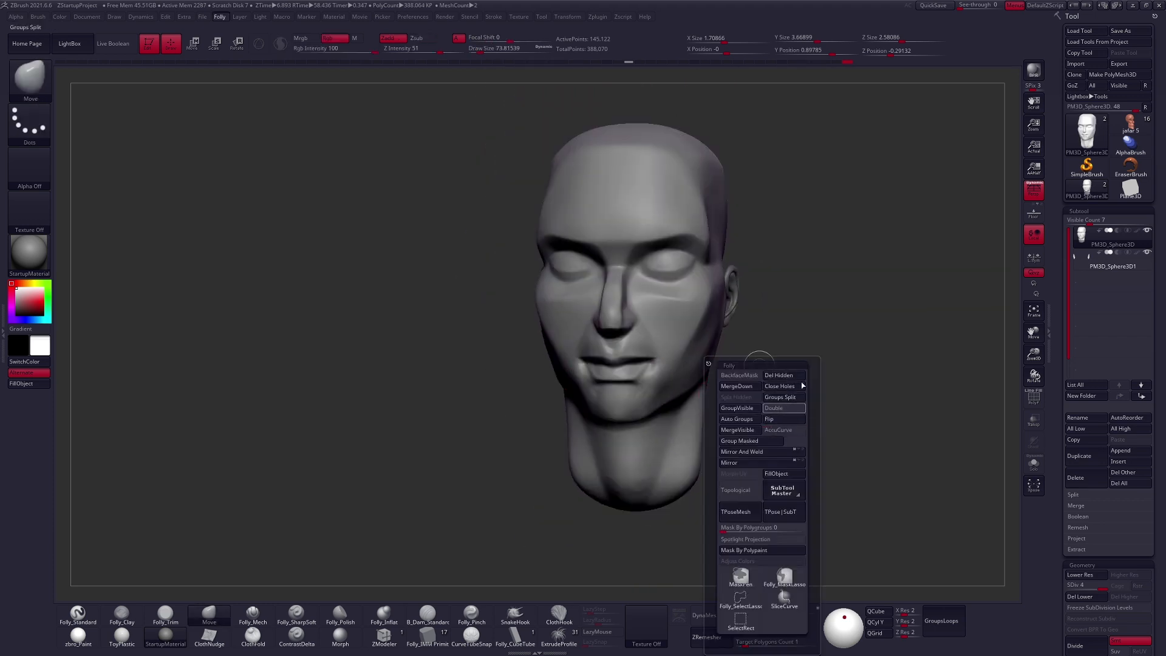
key("5")
right_click_drag(613, 407, 598, 373, "ctrl")
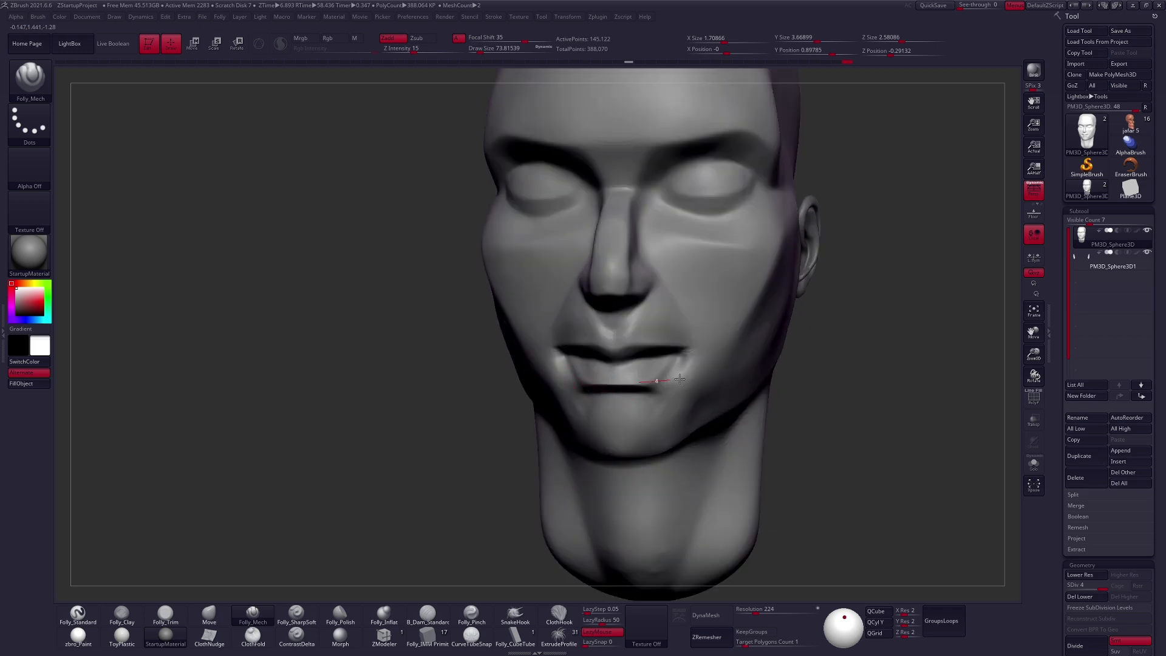
right_click_drag(679, 379, 644, 380)
mouse_move(692, 348)
right_mouse_down()
mouse_move(610, 347)
mouse_move(742, 398)
mouse_move(555, 354)
right_mouse_up()
- Enlarge Folly_Mech to a draw size of about 140 and flatten the planes around the mouth, chin and jaw
key("w")
key("q")
key("4")
key("shift+d")
key("shift+d")
key("space")
mouse_move(637, 343)
right_mouse_down()
mouse_move(602, 413)
mouse_move(692, 343)
right_mouse_up()
key("space")
left_click_drag(691, 343, 693, 342)
right_click_drag(693, 342, 665, 376)
left_click_drag(666, 377, 658, 375)
mouse_move(659, 375)
right_mouse_down()
mouse_move(555, 328)
mouse_move(598, 441)
right_mouse_up()
left_click_drag(598, 441, 586, 438)
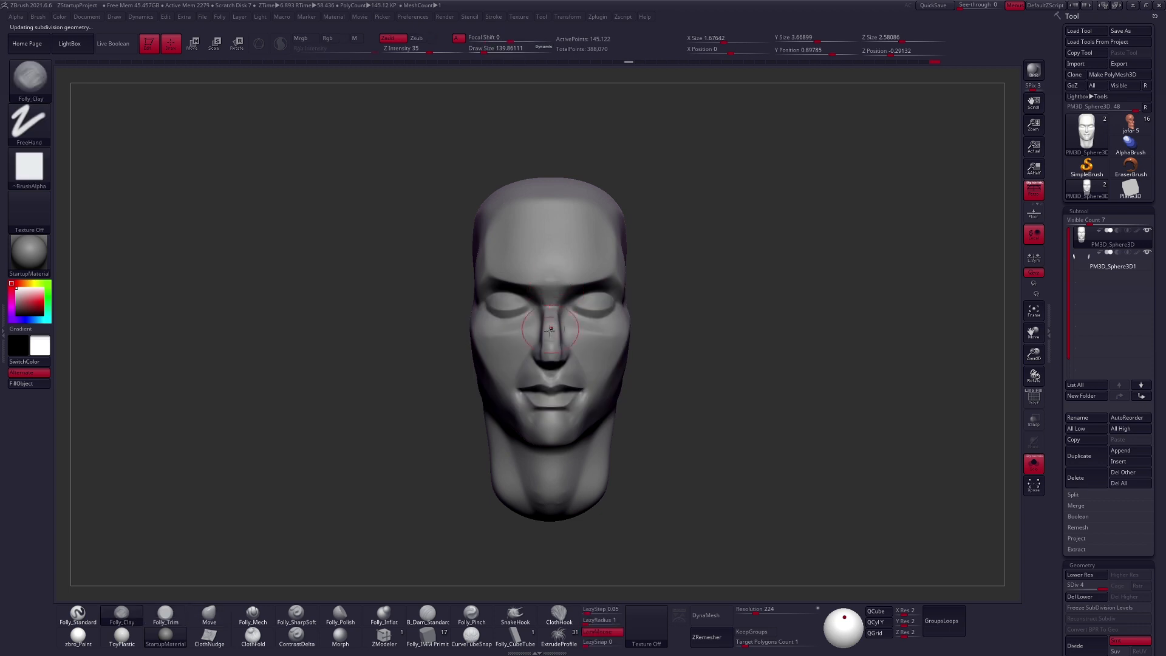
right_click_drag(558, 340, 564, 375)
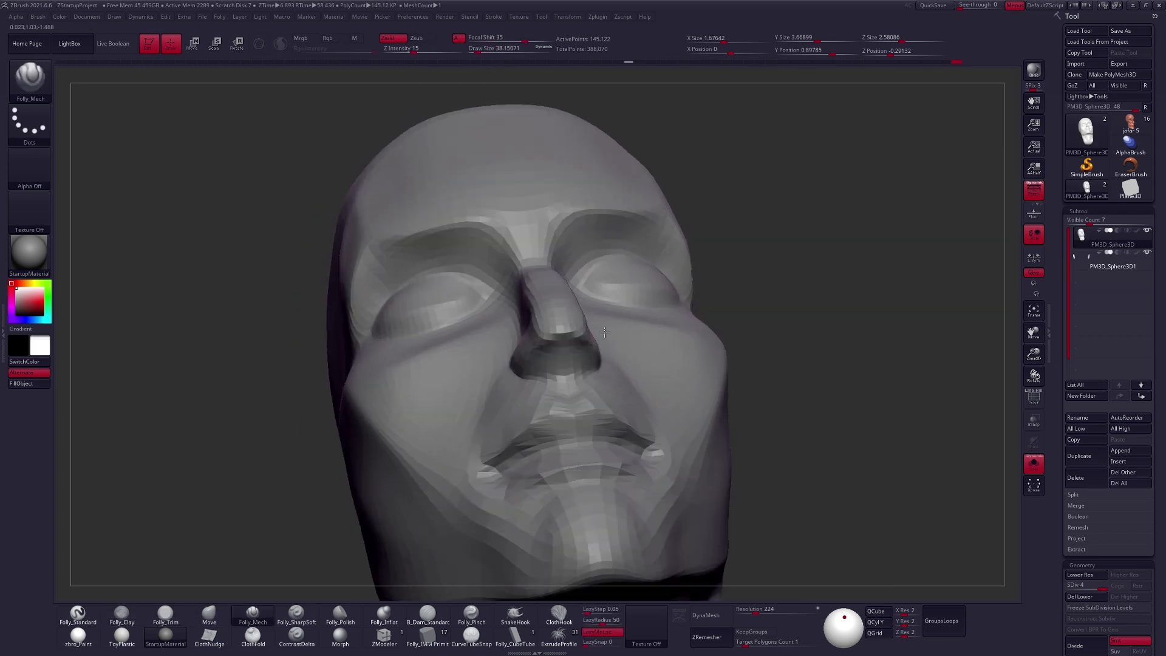
mouse_move(595, 340)
right_mouse_down()
mouse_move(651, 306)
mouse_move(616, 333)
right_mouse_up()
- Cut broad cheek planes from beside the nose toward the jaw with Folly_Mech at subdivision level 5
key("b")
key("m")
key("v")
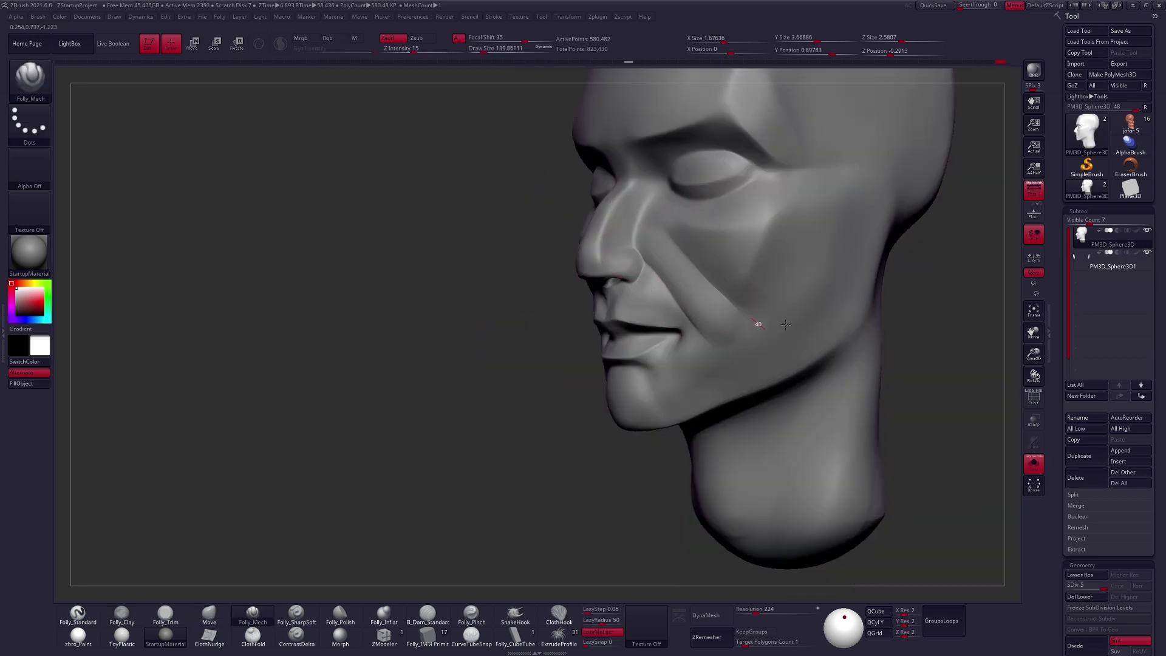
right_click_drag(762, 325, 681, 280)
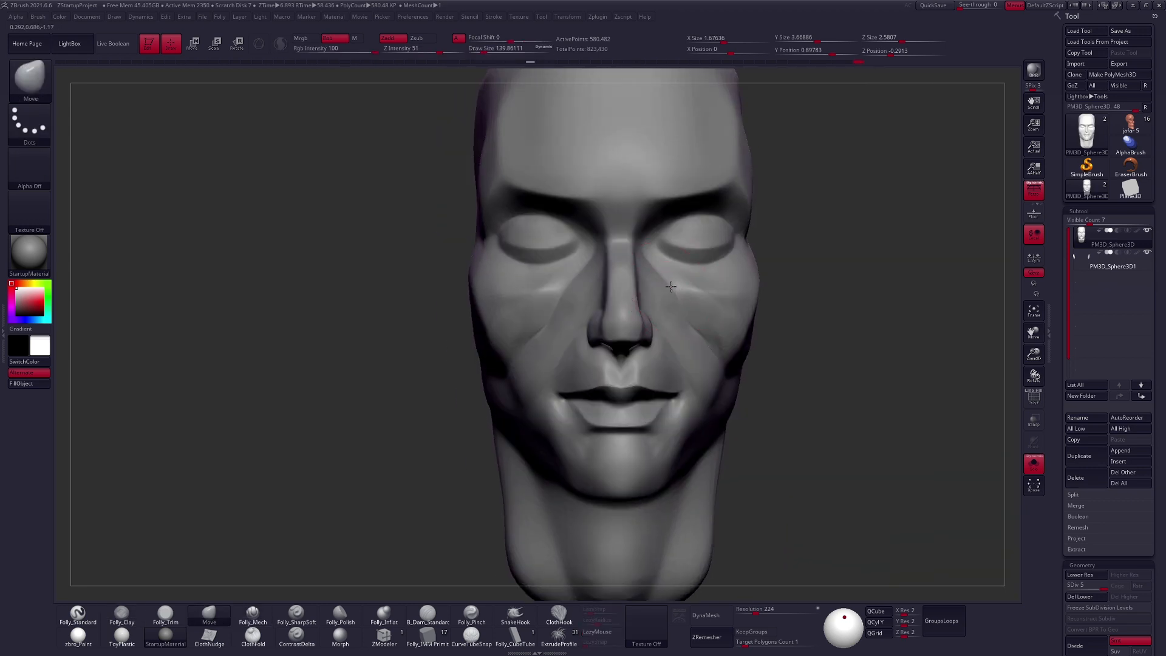
mouse_move(775, 406)
right_mouse_down()
mouse_move(535, 307)
mouse_move(775, 406)
mouse_move(664, 221)
mouse_move(625, 235)
right_mouse_up()
- Adjust the ears with the Move brush at a size of about 160 and reselect the head subtool
left_click(208, 614)
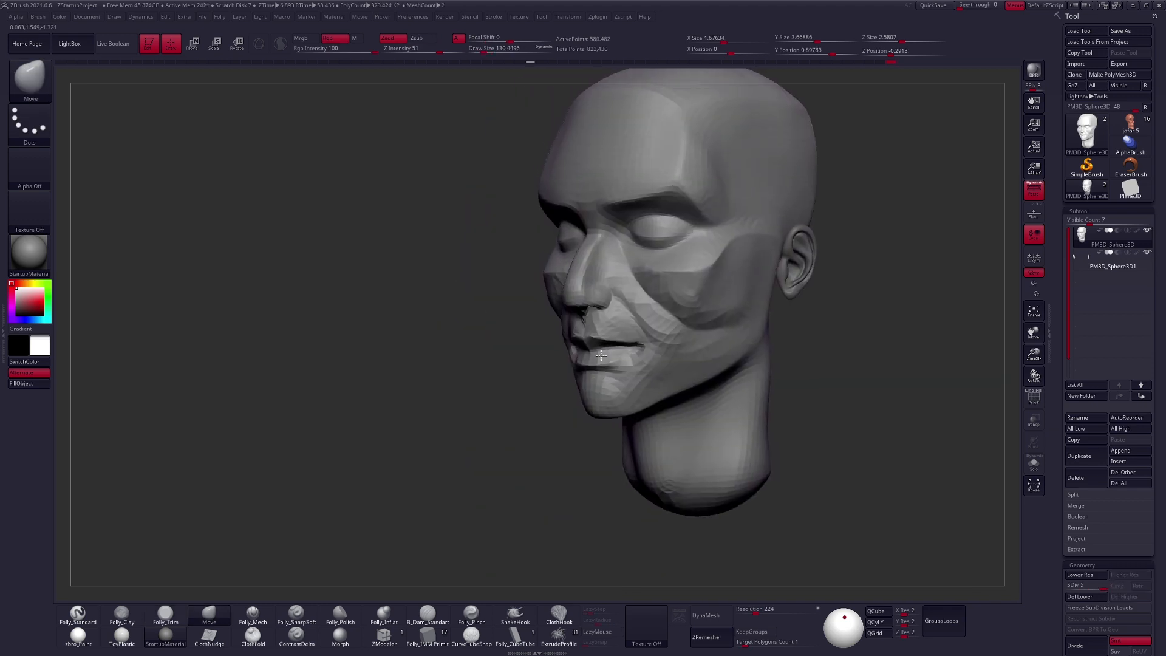
mouse_move(668, 304)
right_mouse_down()
mouse_move(729, 315)
mouse_move(699, 395)
mouse_move(612, 360)
right_mouse_up()
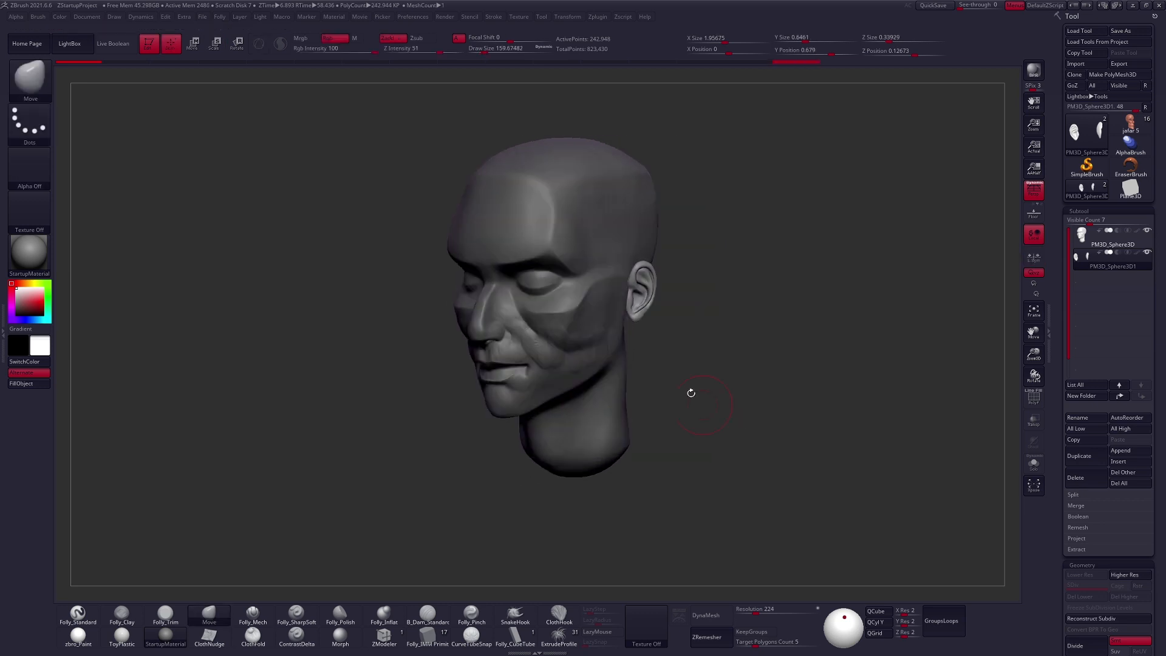
left_click(613, 217, "alt")
- Lay strokes along the temple and side of the cheek to define their planes
right_click_drag(671, 315, 702, 352)
mouse_move(614, 411)
right_mouse_down()
mouse_move(577, 425)
mouse_move(617, 366)
right_mouse_up()
left_click_drag(618, 367, 632, 401)
mouse_move(632, 401)
right_mouse_down()
mouse_move(626, 426)
mouse_move(603, 364)
mouse_move(741, 330)
mouse_move(671, 403)
right_mouse_up()
- Resize the Move brush and adjust the side of the face and jaw
key("b")
key("m")
key("v")
key("space")
left_click_drag(682, 387, 687, 388)
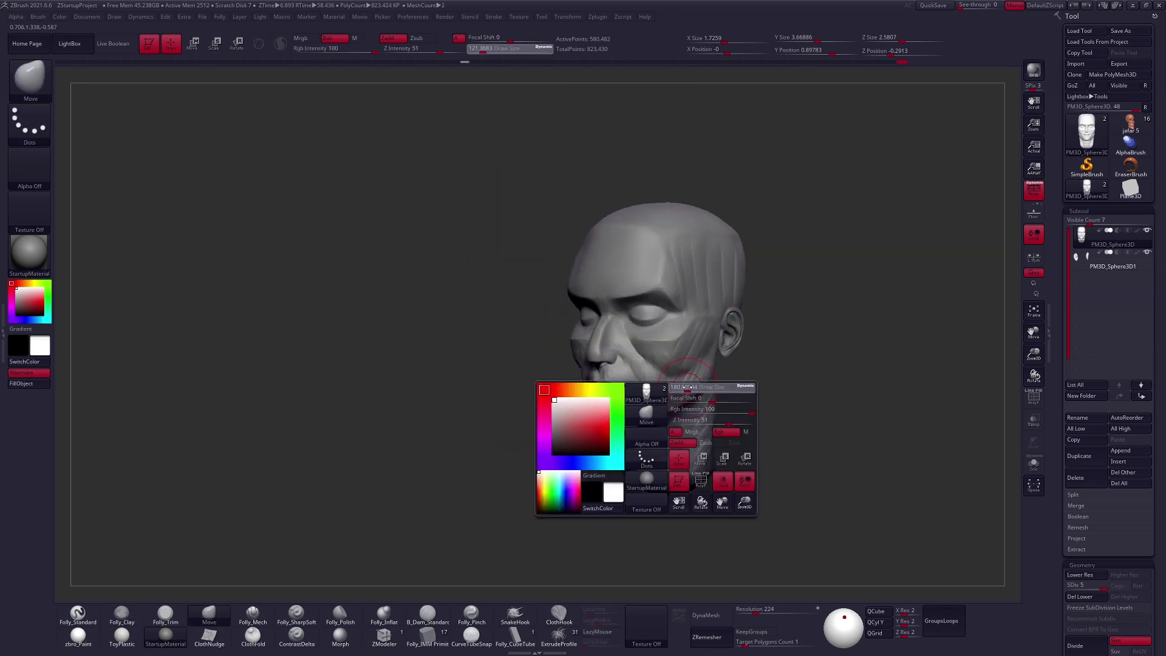
right_click_drag(697, 444, 783, 425)
- Build up the temples, brow and cheek with Folly_Clay at a draw size of about 130
key("b")
key("c")
key("b")
left_click_drag(753, 139, 738, 237)
mouse_move(737, 389)
right_mouse_down()
mouse_move(765, 376)
mouse_move(701, 365)
right_mouse_up()
mouse_move(673, 241)
right_mouse_down()
mouse_move(634, 289)
mouse_move(698, 252)
right_mouse_up()
left_click_drag(698, 252, 612, 271)
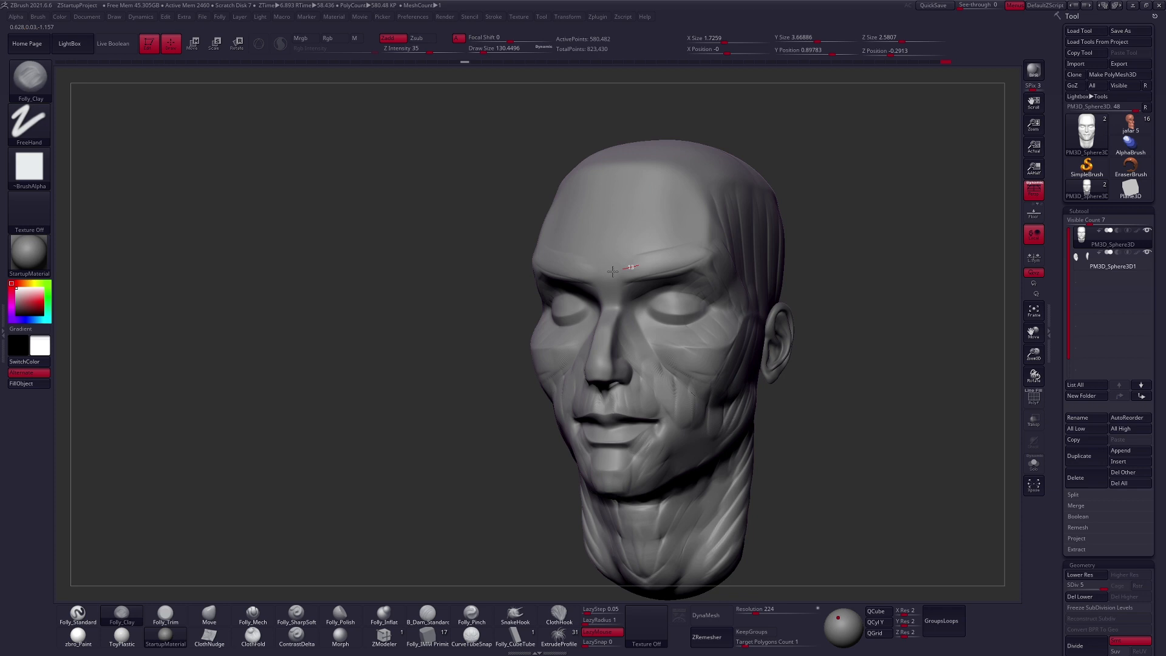
right_click_drag(608, 286, 655, 273)
left_click_drag(655, 253, 656, 267)
mouse_move(655, 267)
right_mouse_down()
mouse_move(624, 252)
mouse_move(681, 364)
mouse_move(576, 349)
right_mouse_up()
- Add Folly_Clay strokes across the face and neck, refining the planes with Folly_Mech and Folly_Trim
key("b")
key("f")
key("m")
key("b")
key("f")
key("c")
mouse_move(662, 349)
right_mouse_down()
mouse_move(571, 346)
mouse_move(609, 398)
mouse_move(555, 380)
mouse_move(632, 351)
mouse_move(866, 481)
mouse_move(850, 516)
right_mouse_up()
key("b")
key("f")
key("t")
key("b")
key("f")
key("m")
- Divide the head mesh and remesh it with DynaMesh at resolution 456
key("ctrl+d")
left_click_drag(754, 608, 758, 607)
left_click(711, 616)
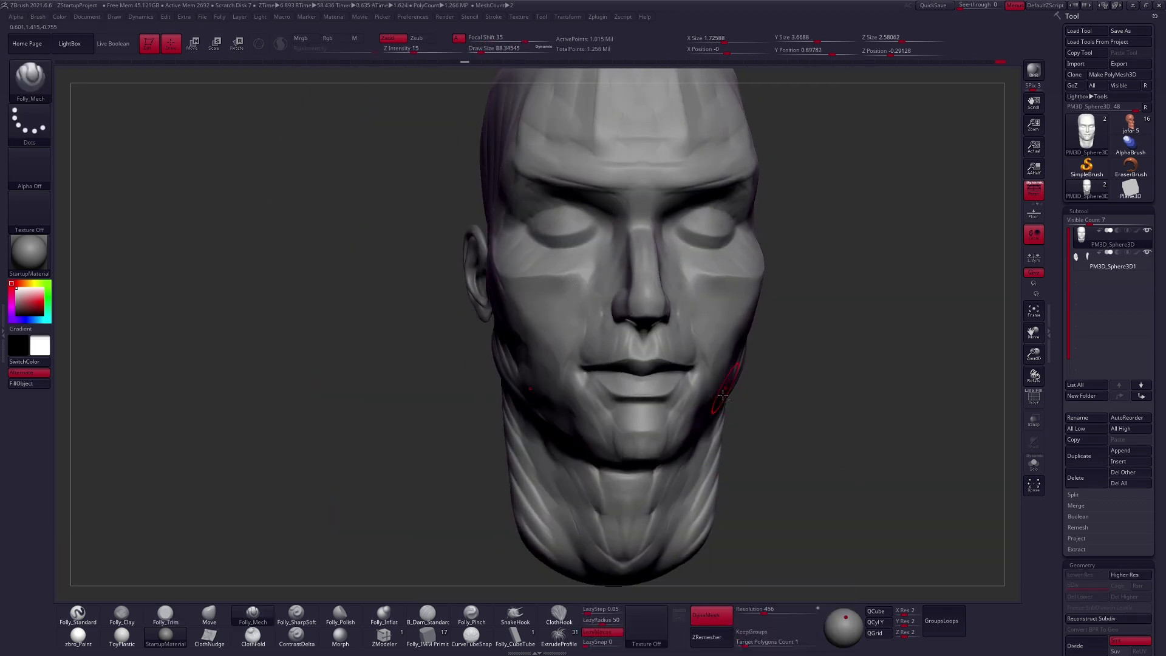
- Flatten the side of the jaw with Folly_Mech at a size of about 88 and merge the ears into the head subtool
right_click_drag(723, 398, 844, 370)
right_click_drag(844, 371, 893, 280, "ctrl")
key("space")
left_click(878, 304)
- Adjust the ear area and chin with a small Move brush of about 49
key("b")
key("m")
key("v")
left_click_drag(448, 348, 437, 359)
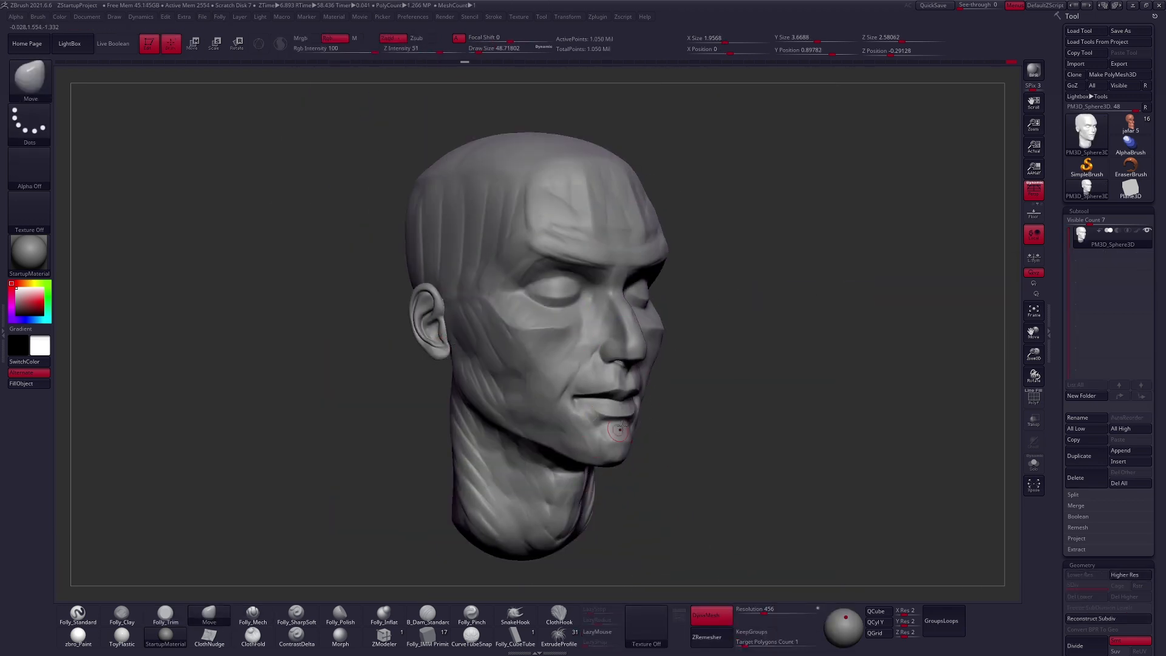
right_click_drag(594, 445, 674, 440)
- Build up the cheek and mouth area with Folly_Clay, switching to Folly_Trim to flatten the planes
key("b")
key("f")
key("c")
right_click_drag(567, 367, 540, 370)
key("b")
key("f")
key("t")
- Reshape the face and jaw with the Move brush
key("b")
- Alternate Folly_Clay and the Move brush to fill out and adjust the facial forms
key("f")
key("c")
key("b")
key("m")
key("v")
mouse_move(565, 462)
right_mouse_down()
mouse_move(593, 466)
mouse_move(650, 343)
mouse_move(736, 315)
mouse_move(683, 364)
mouse_move(729, 429)
mouse_move(498, 364)
mouse_move(559, 364)
mouse_move(541, 340)
mouse_move(591, 297)
right_mouse_up()
key("b")
key("f")
key("c")
key("b")
key("m")
key("v")
- Trim the planes of the forehead, cheeks and jaw with Folly_Trim at a size of about 181
key("b")
key("f")
key("c")
key("b")
key("f")
key("t")
key("b")
key("m")
key("v")
- Enlarge the Move brush to about 615 and adjust the profile and overall proportions of the head
key("b")
key("f")
key("t")
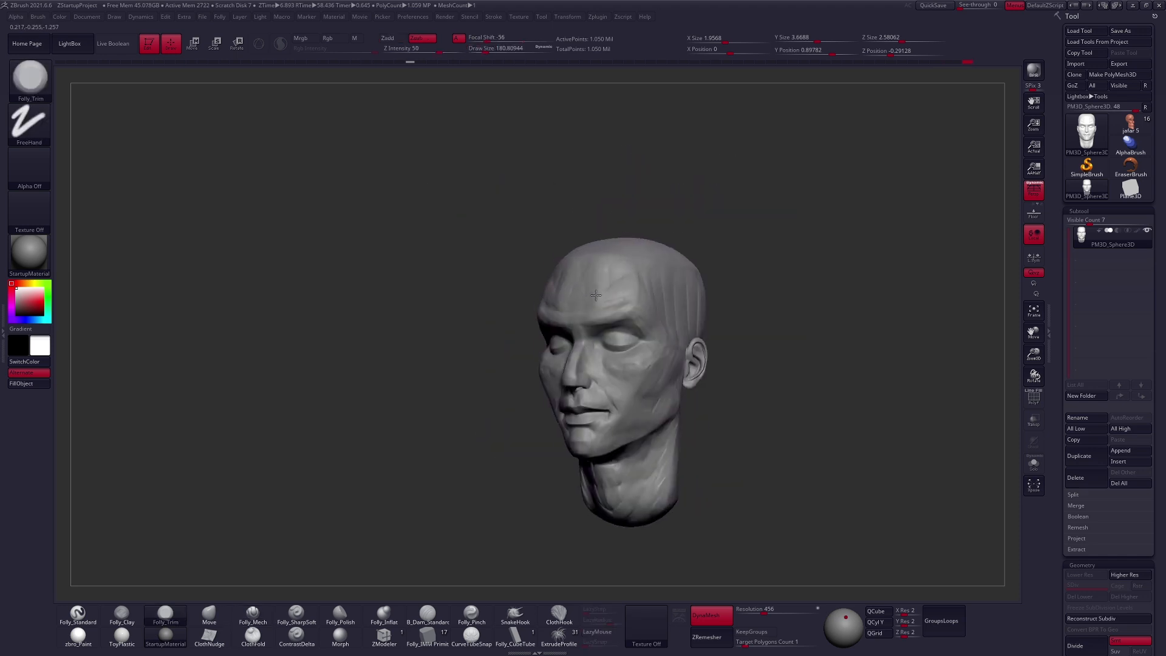
right_click_drag(634, 418, 686, 419)
key("b")
key("m")
key("v")
key("space")
right_click_drag(560, 466, 516, 425)
right_click_drag(585, 419, 534, 425)
key("space")
mouse_move(559, 466)
right_mouse_down()
mouse_move(614, 409)
mouse_move(656, 388)
right_mouse_up()
key("space")
right_click_drag(656, 389, 605, 426, "ctrl")
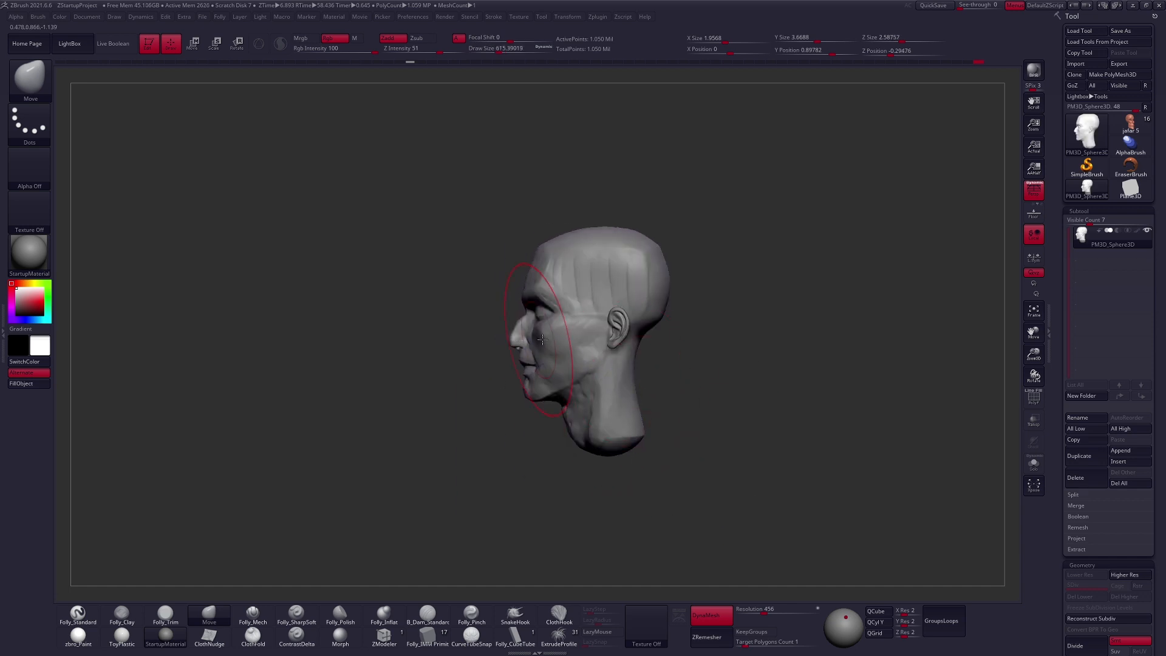
mouse_move(585, 338)
right_mouse_down()
mouse_move(534, 340)
mouse_move(631, 346)
mouse_move(578, 292)
right_mouse_up()
right_click_drag(577, 292, 601, 310, "alt")
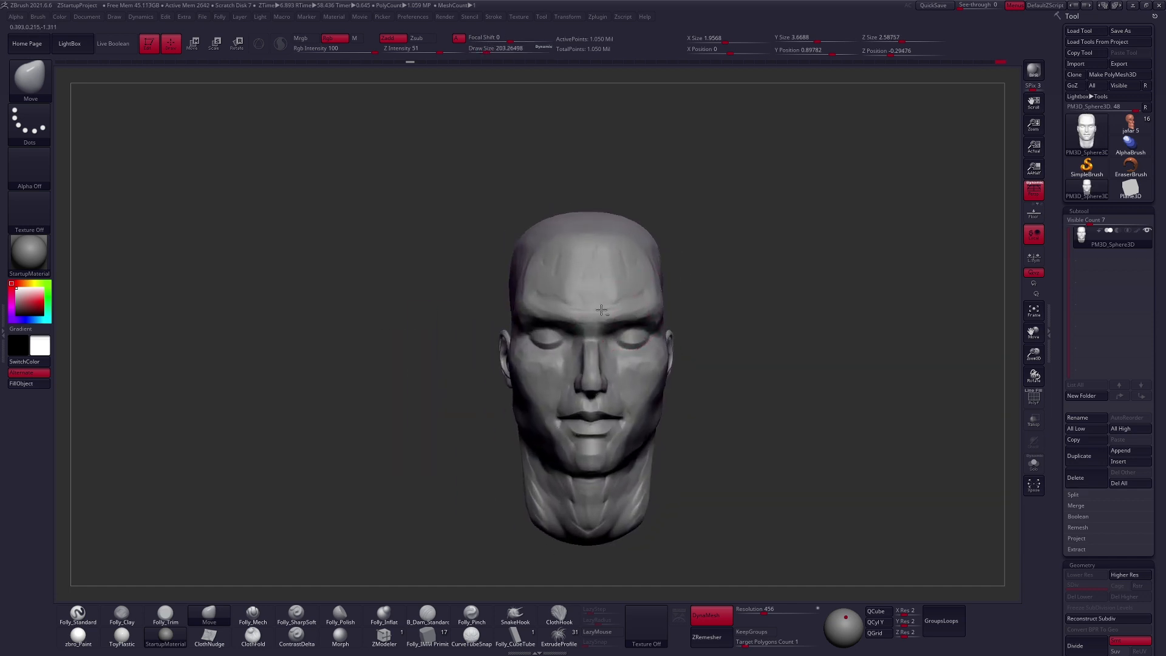